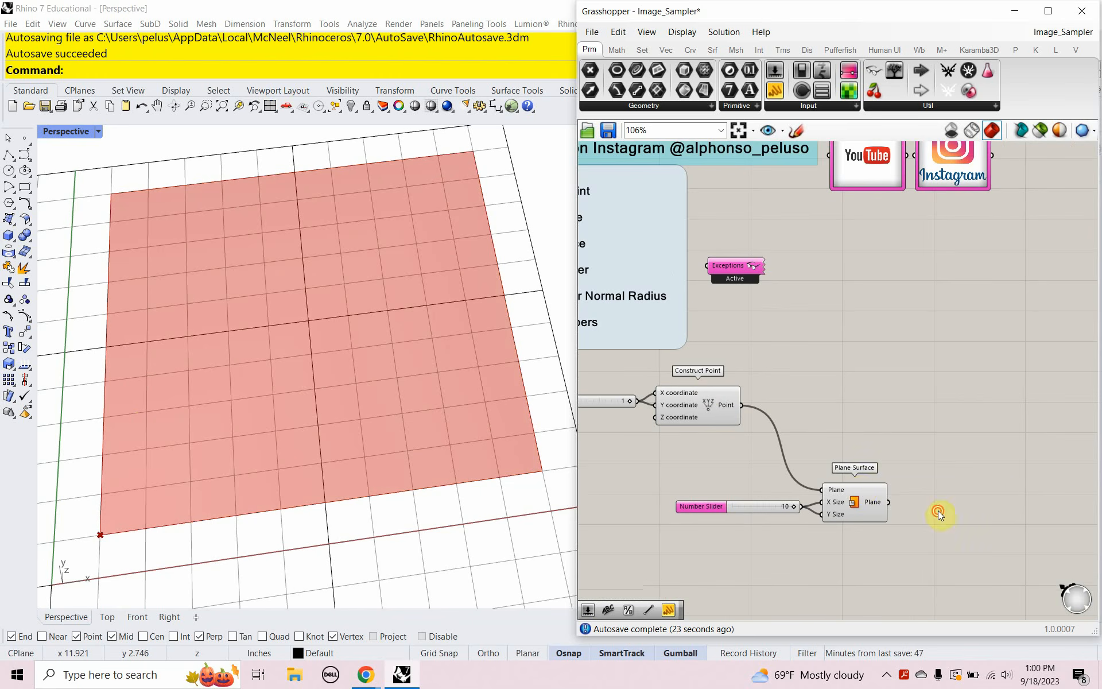
Step: Add a Divide Surface component to the canvas and place it beyond the Plane Surface component
{"action": "double_click", "coordinate": [939, 510]}
{"action": "type", "text": "divid"}
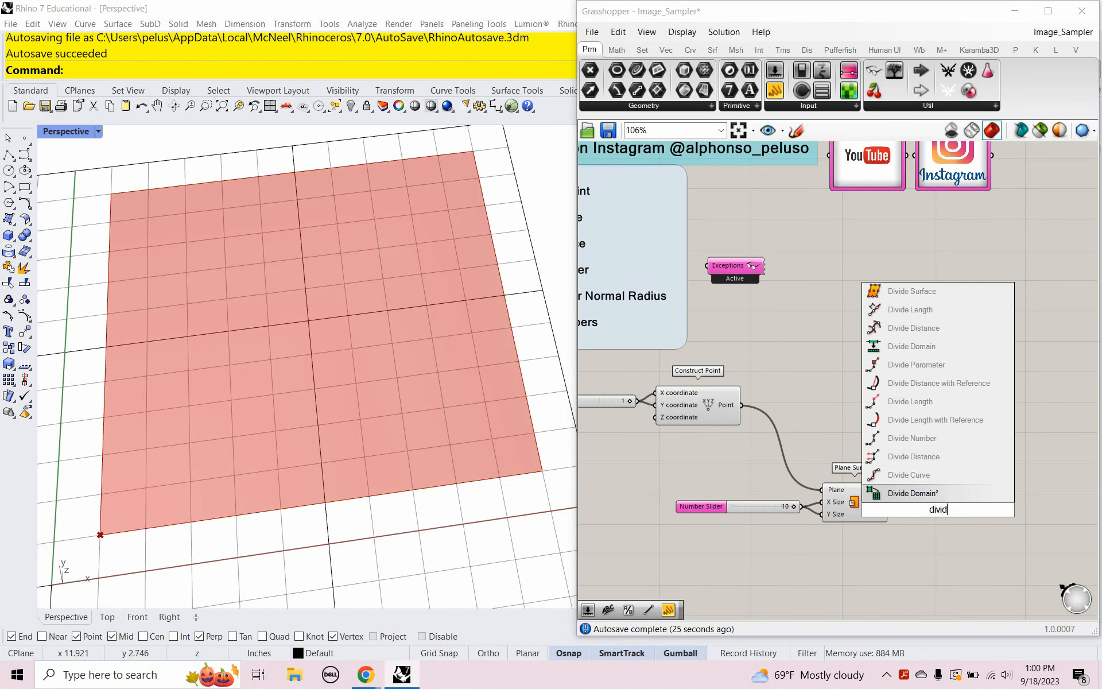
{"action": "type", "text": "e "}
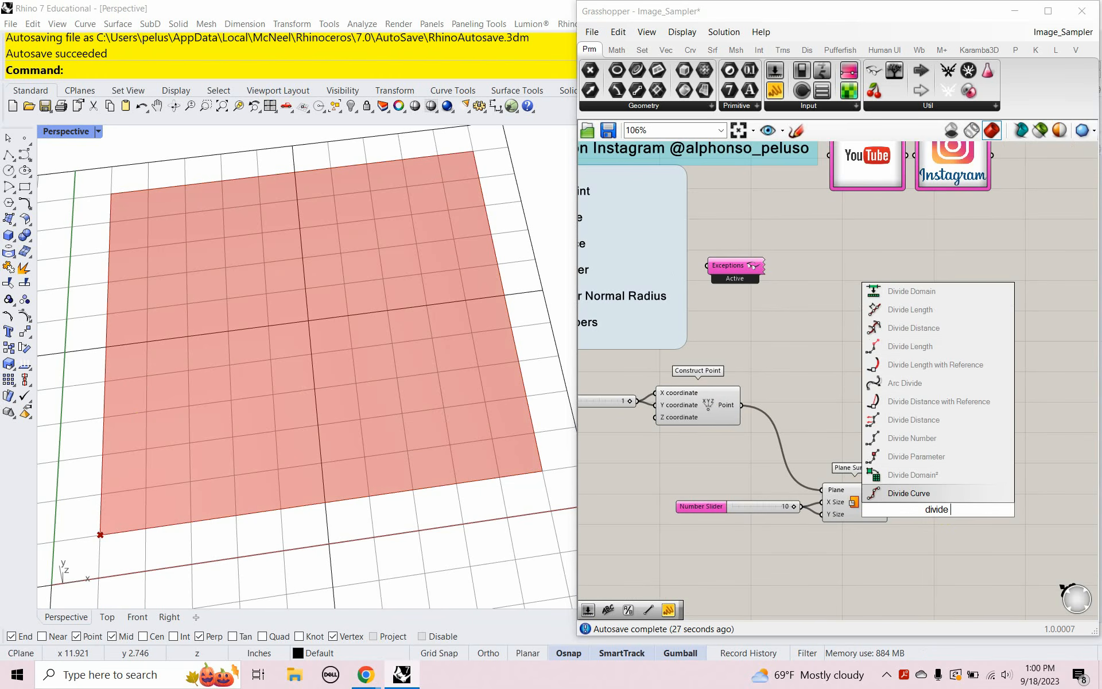
{"action": "type", "text": "surface"}
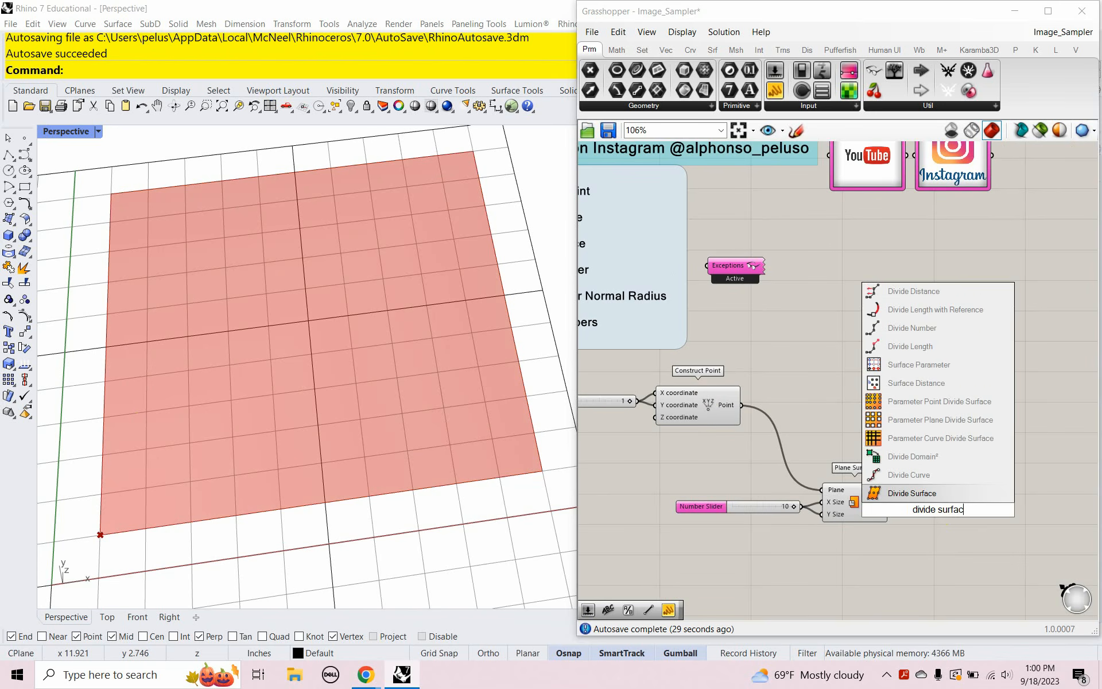
{"action": "left_click", "coordinate": [931, 494]}
{"action": "left_click_drag", "start_coordinate": [931, 494], "coordinate": [1029, 535]}
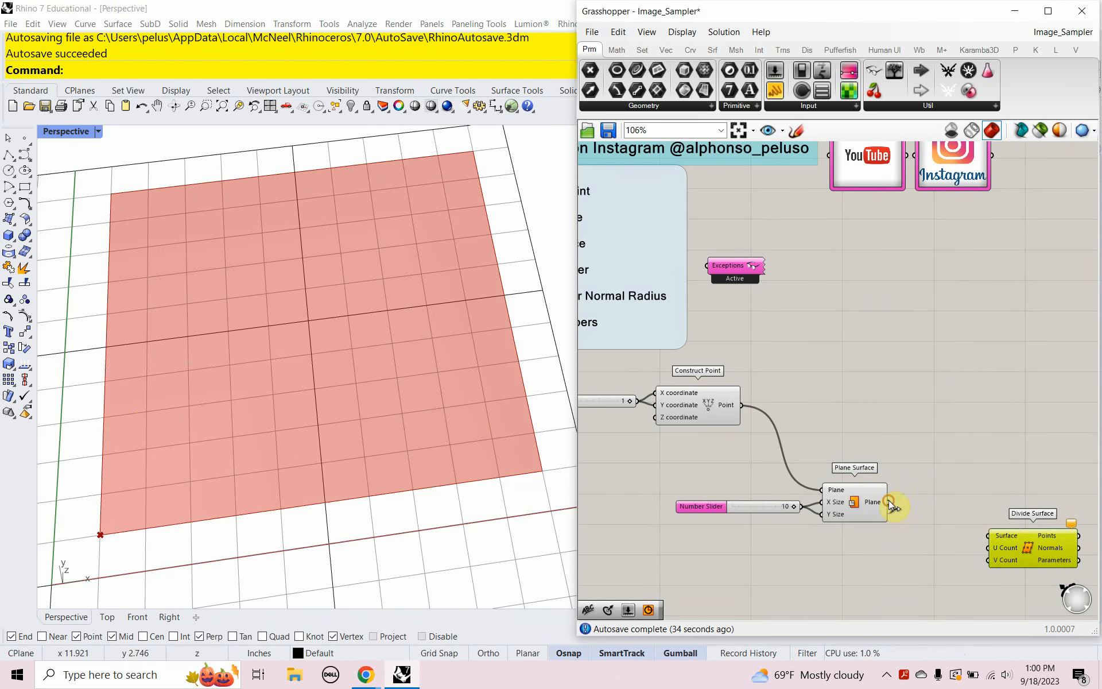
Step: Connect the Plane output of Plane Surface to the Surface input of Divide Surface
{"action": "left_click_drag", "start_coordinate": [889, 500], "coordinate": [1036, 518]}
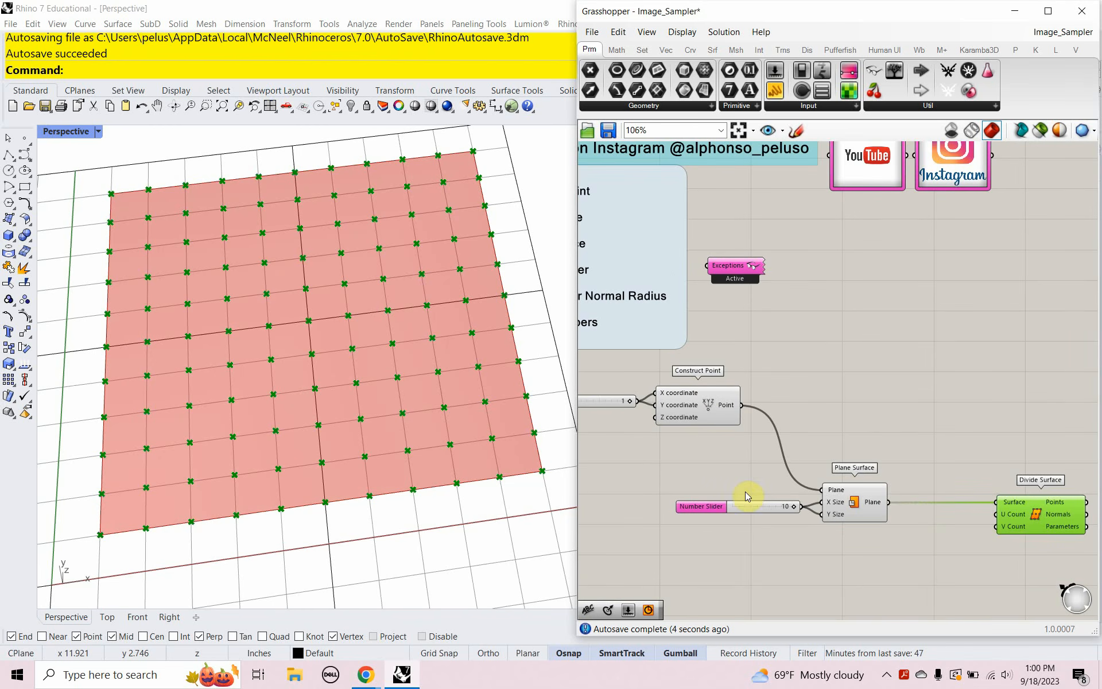
{"action": "right_click_drag", "start_coordinate": [746, 499], "coordinate": [766, 446]}
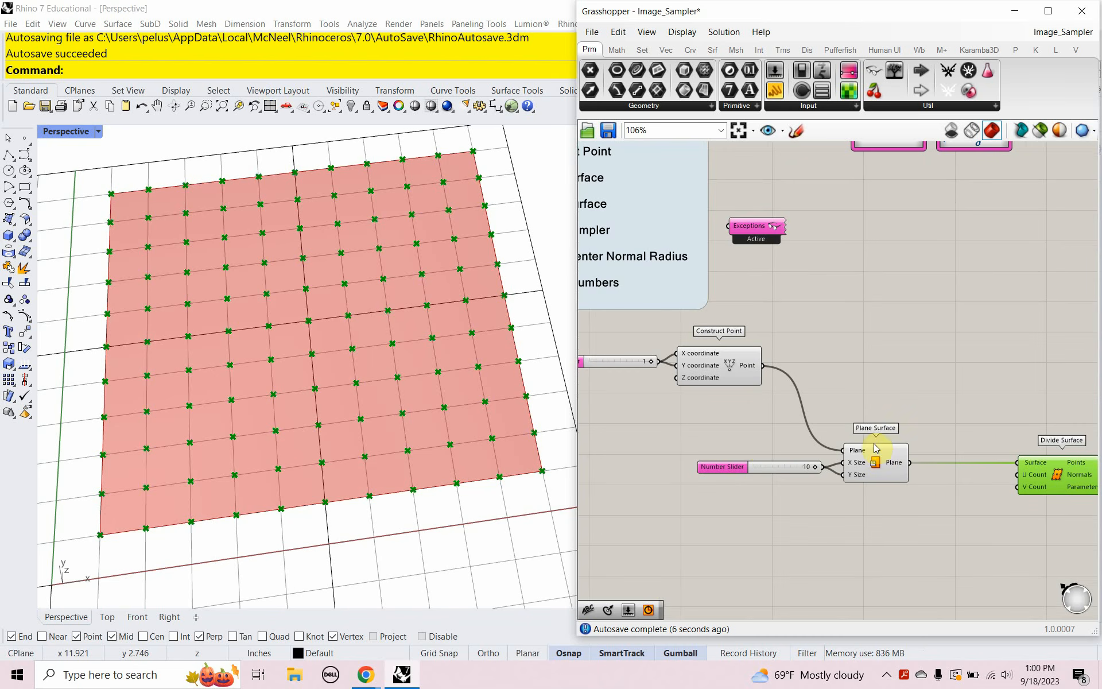
{"action": "left_click_drag", "start_coordinate": [909, 462], "coordinate": [1018, 462]}
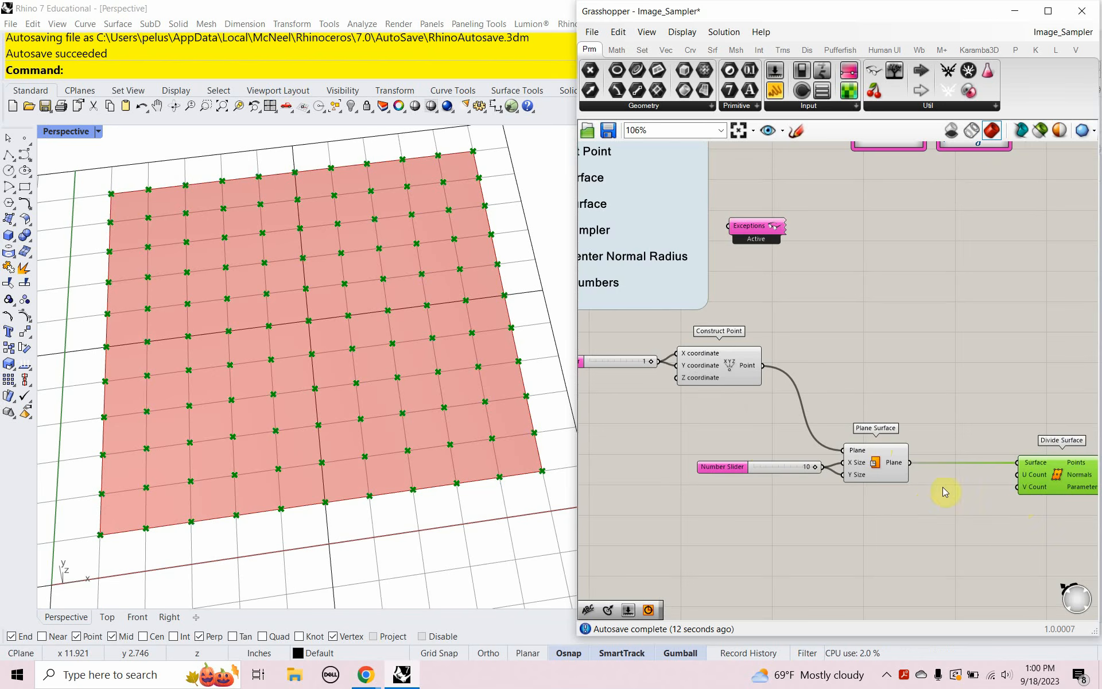
{"action": "mouse_move", "coordinate": [933, 488]}
{"action": "right_mouse_down"}
{"action": "mouse_move", "coordinate": [865, 460]}
{"action": "mouse_move", "coordinate": [903, 480]}
{"action": "mouse_move", "coordinate": [936, 475]}
{"action": "right_mouse_up"}
{"action": "scroll", "coordinate": [858, 462], "scroll_direction": "down", "scroll_amount": 1}
{"action": "left_click", "coordinate": [922, 490]}
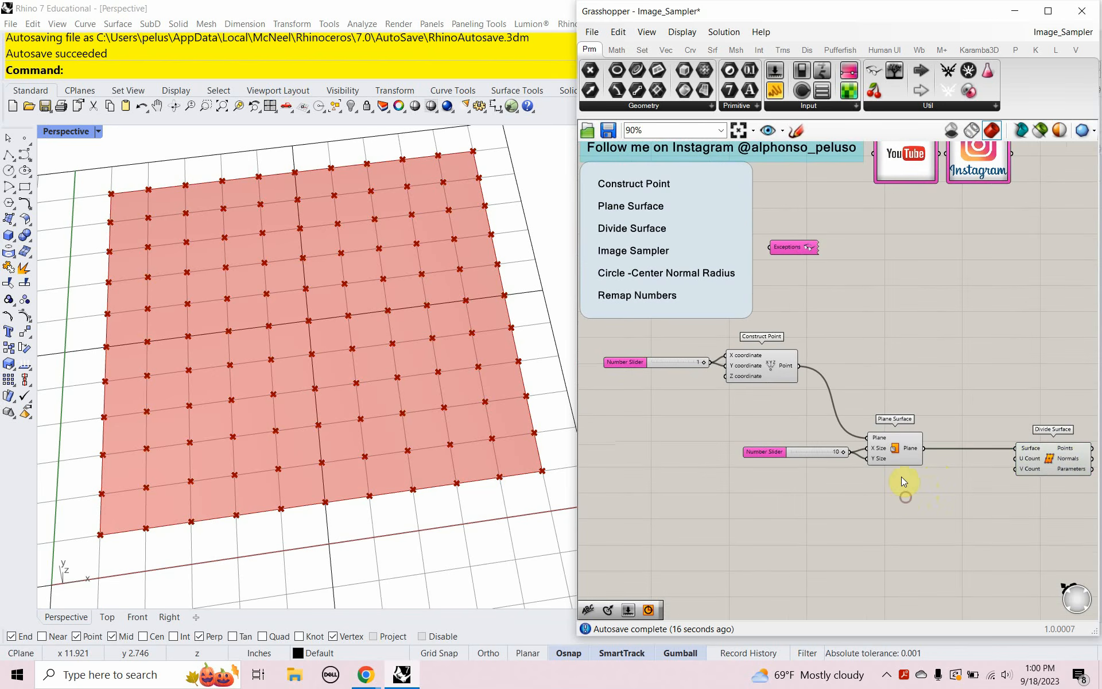
Step: Add a Scribble note reading "Surface to Perforate" and place it above the Construct Point component
{"action": "double_click", "coordinate": [869, 363]}
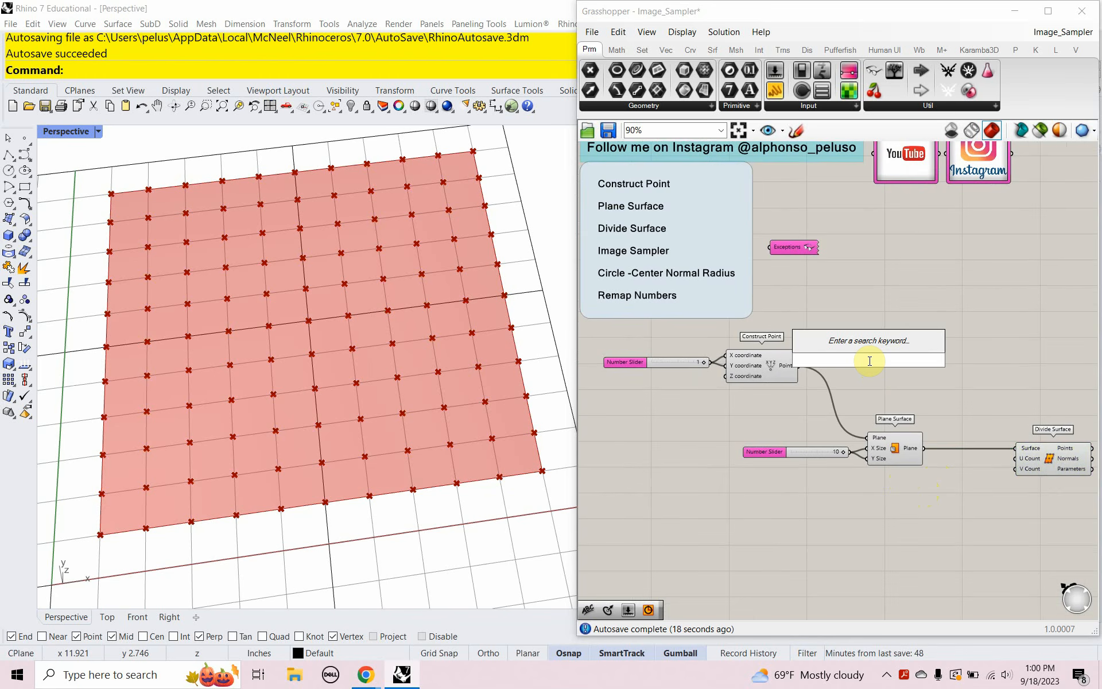
{"action": "type", "text": "scr"}
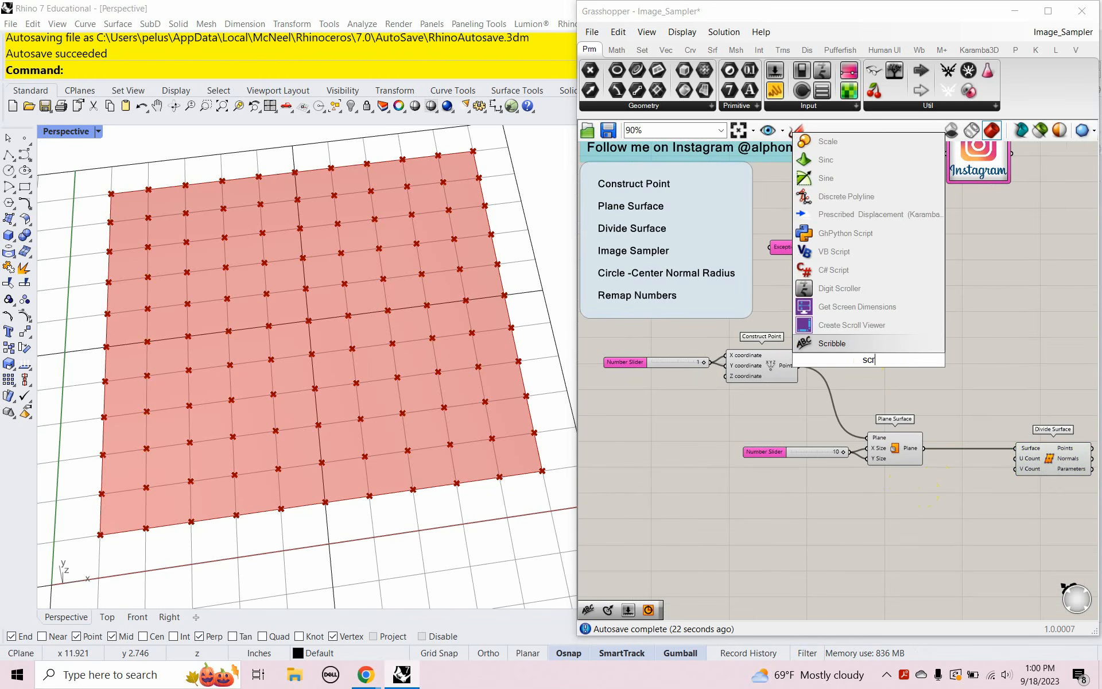
{"action": "left_click", "coordinate": [859, 349]}
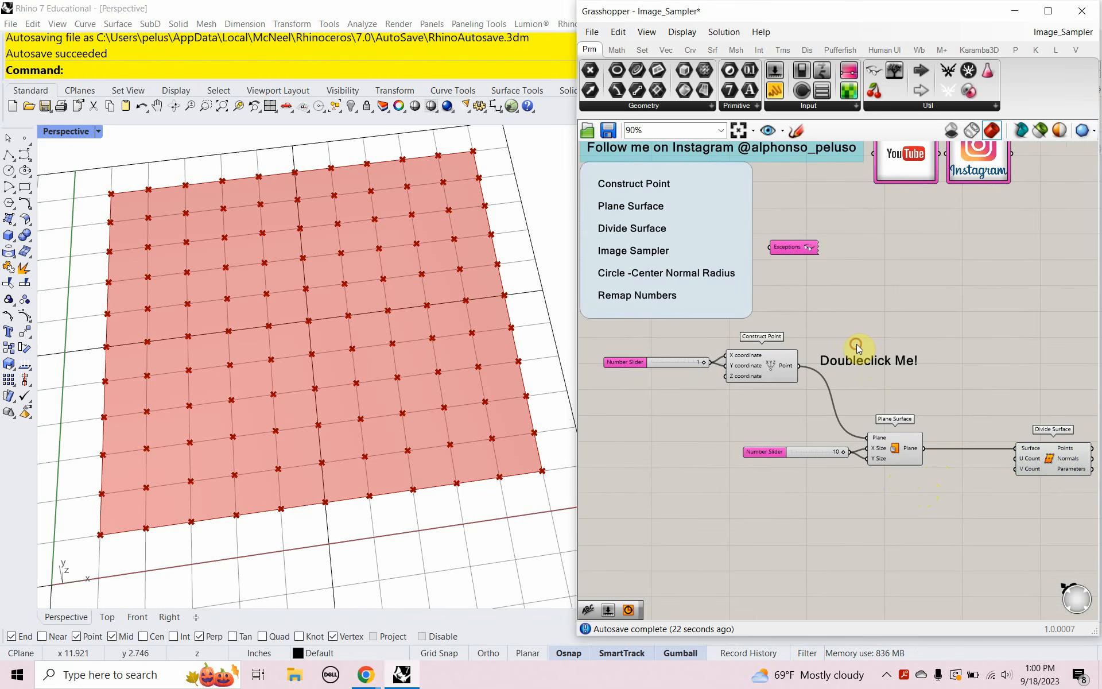
{"action": "double_click", "coordinate": [884, 360]}
{"action": "type", "text": "S"}
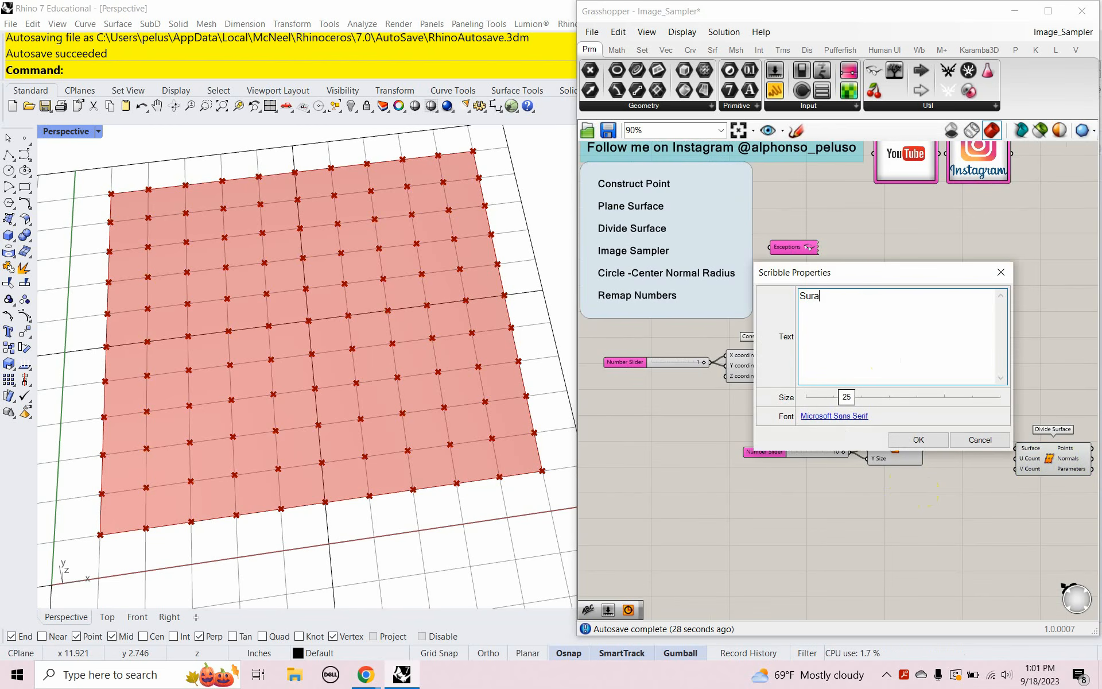
{"action": "type", "text": "ura"}
{"action": "key", "text": "BackSpace"}
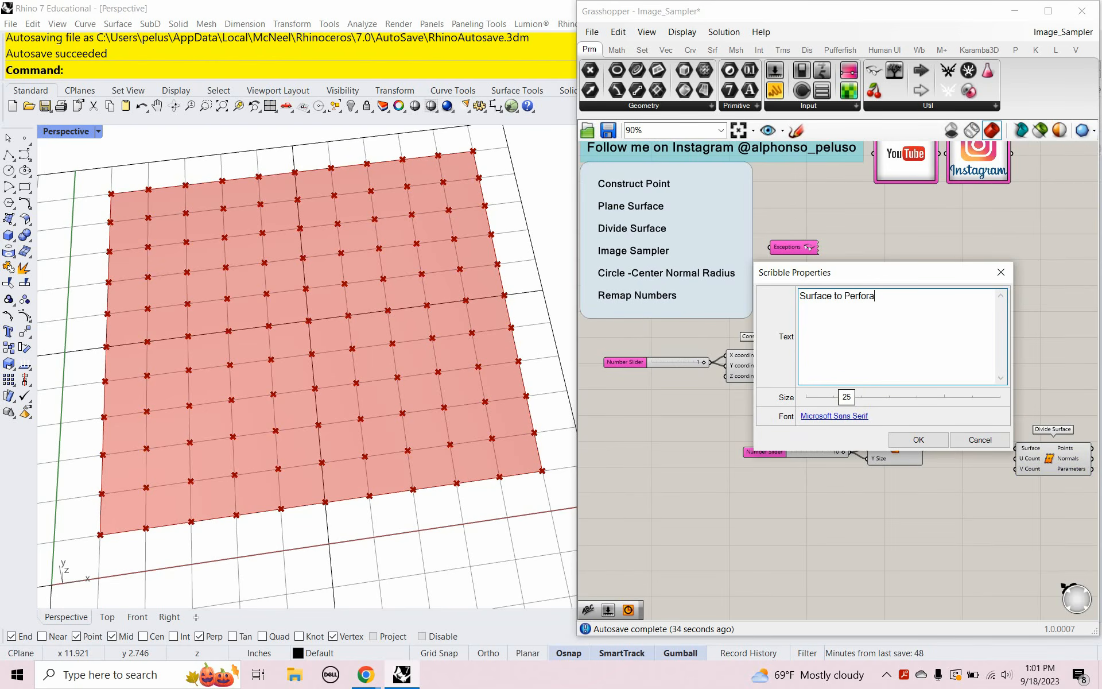
{"action": "type", "text": "te"}
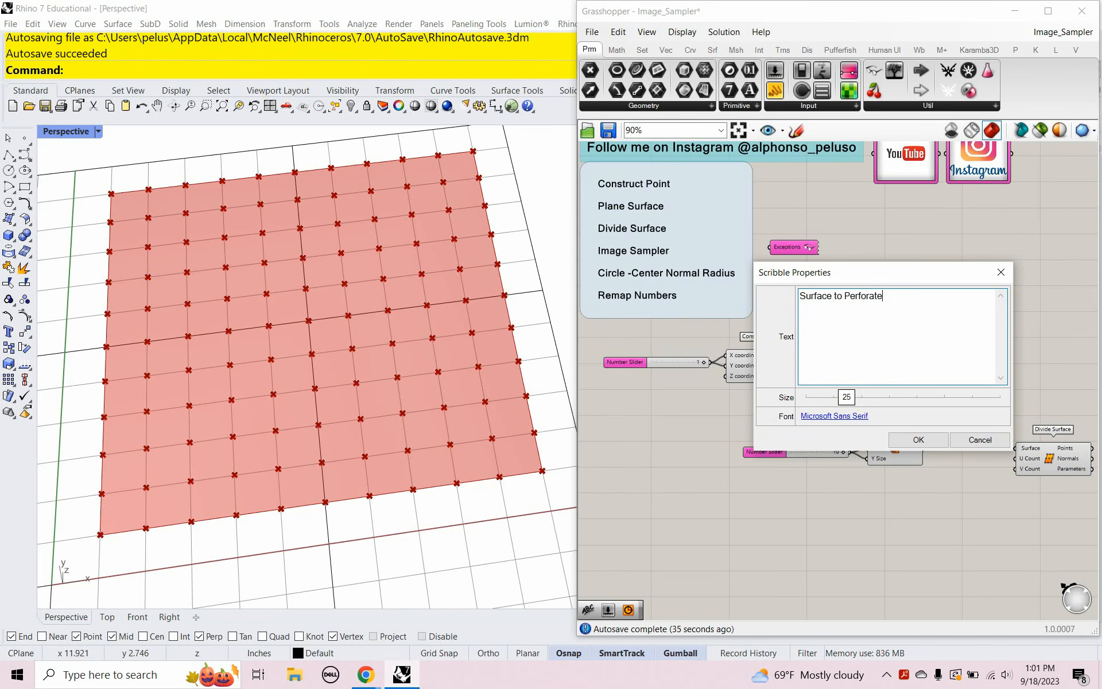
{"action": "left_click", "coordinate": [917, 440]}
{"action": "left_click_drag", "start_coordinate": [852, 339], "coordinate": [824, 326]}
Step: Group the Surface to Perforate note with the two number sliders, Construct Point and Plane Surface
{"action": "mouse_move", "coordinate": [906, 505]}
{"action": "left_mouse_down"}
{"action": "mouse_move", "coordinate": [610, 352]}
{"action": "mouse_move", "coordinate": [596, 319]}
{"action": "left_mouse_up"}
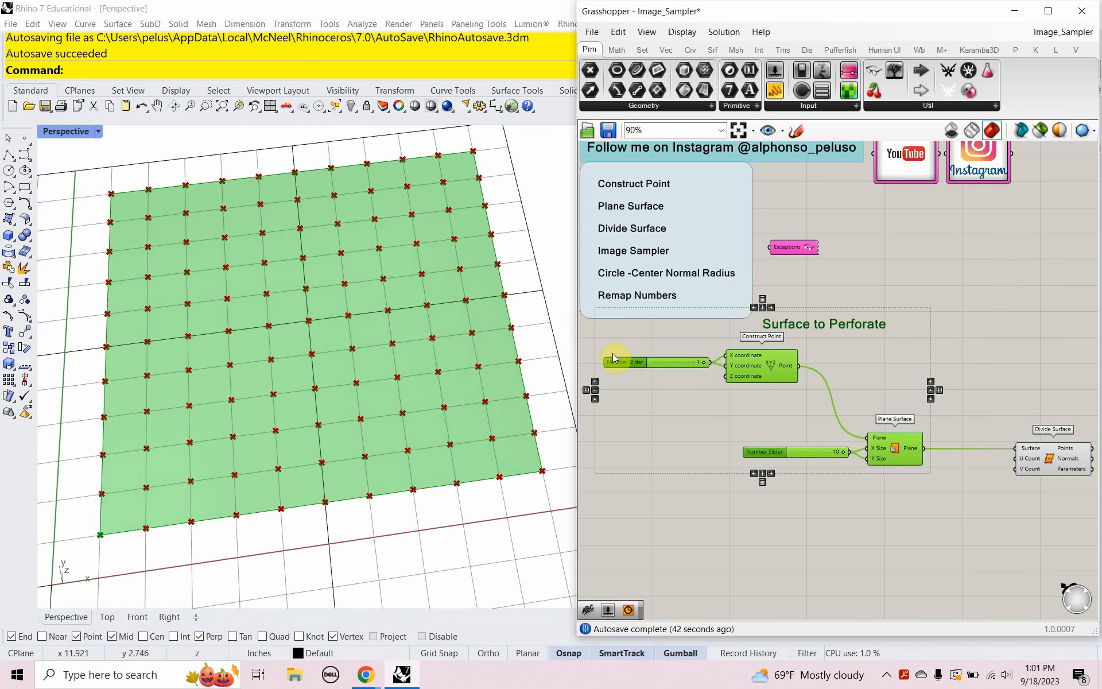
{"action": "type", "text": "g"}
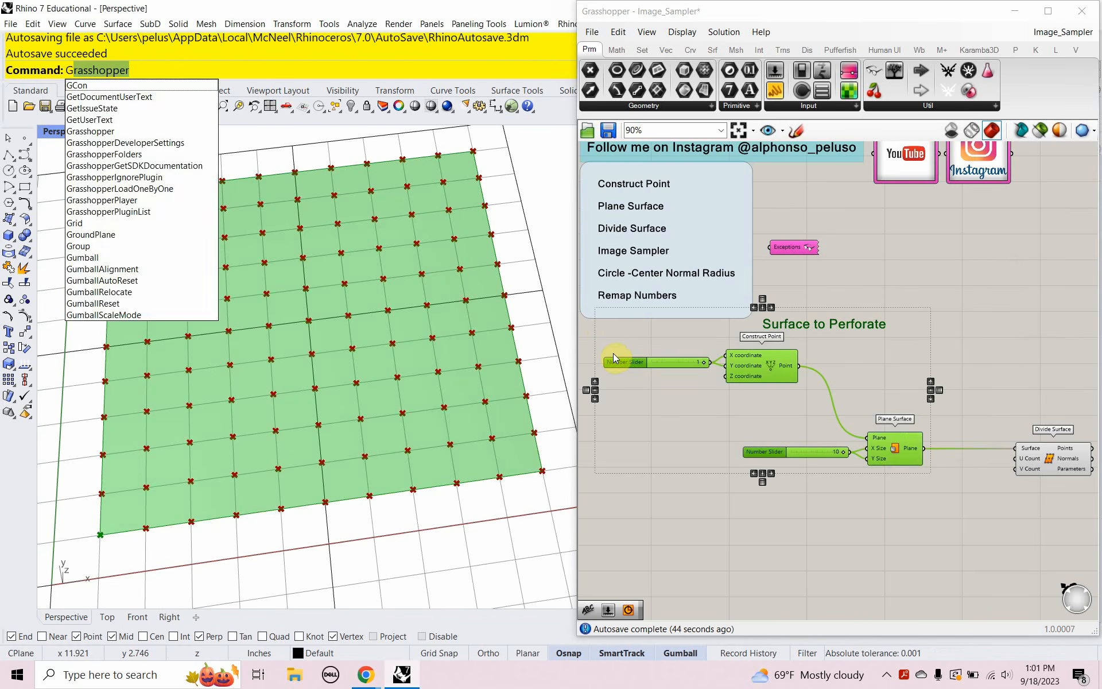
{"action": "key", "text": "Escape"}
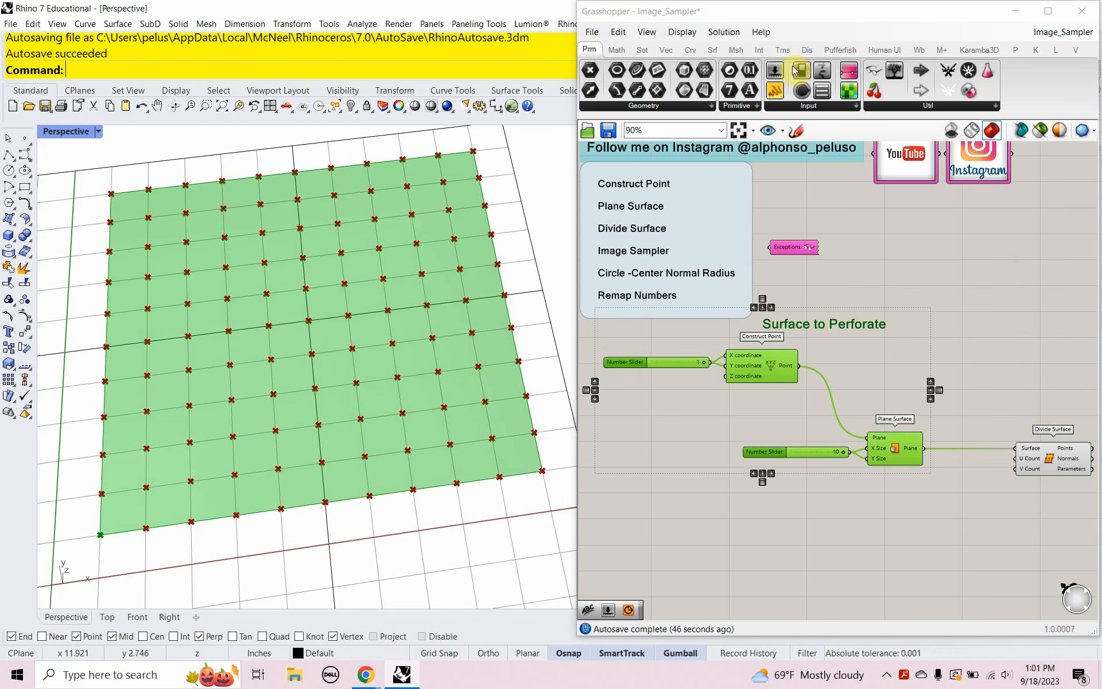
{"action": "left_click", "coordinate": [806, 13]}
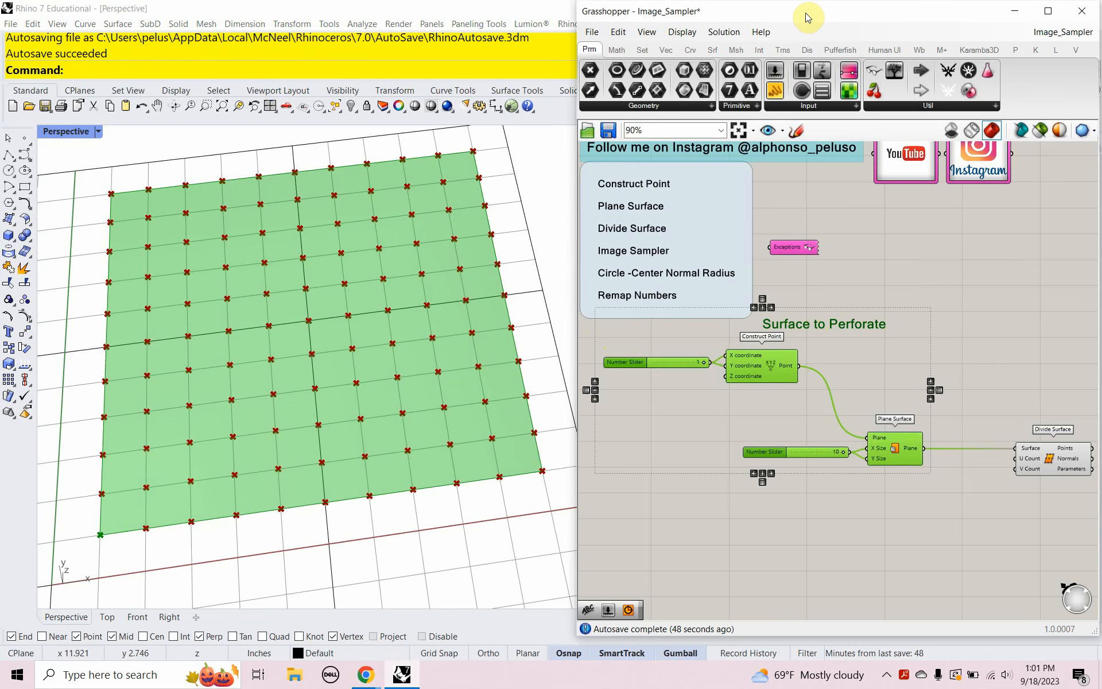
Step: Tidy the layout by lowering the group, moving Divide Surface away from it and centring the group's Surface to Perforate title
{"action": "left_click_drag", "start_coordinate": [748, 432], "coordinate": [738, 452]}
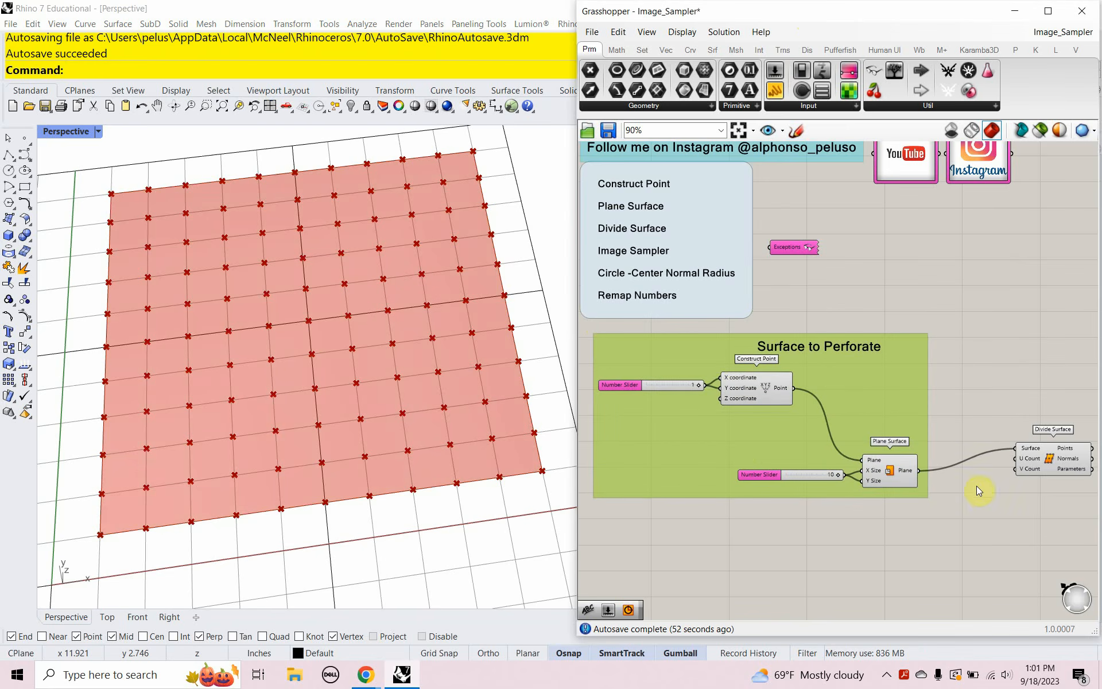
{"action": "left_click_drag", "start_coordinate": [1041, 468], "coordinate": [1062, 487]}
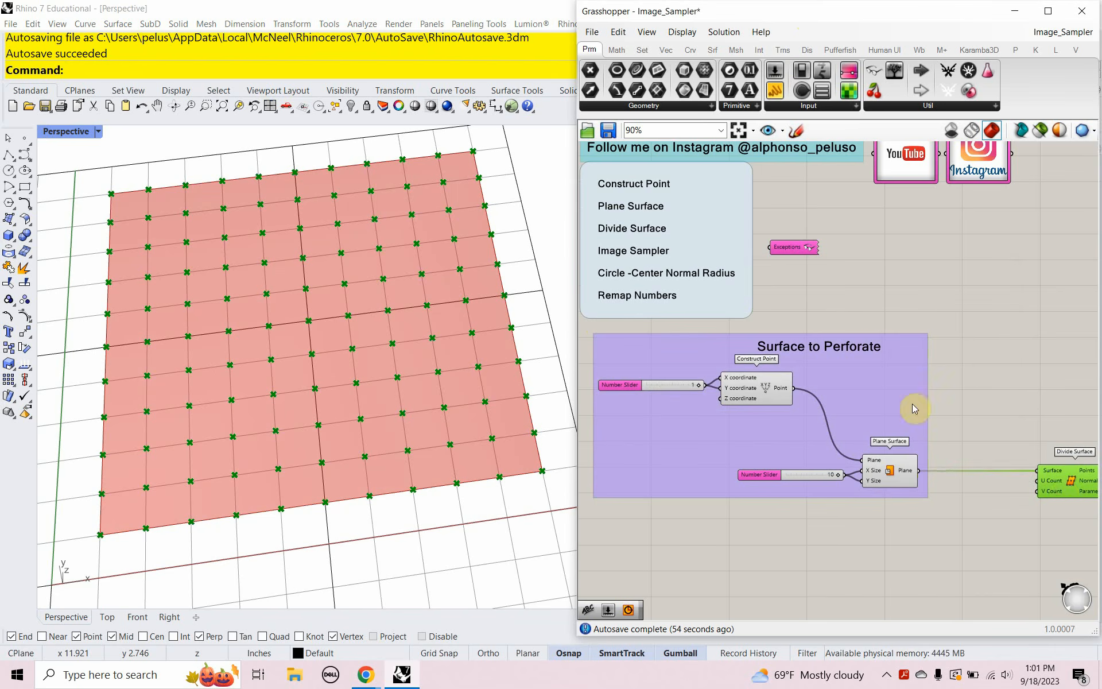
{"action": "mouse_move", "coordinate": [876, 345]}
{"action": "left_mouse_down"}
{"action": "mouse_move", "coordinate": [841, 329]}
{"action": "mouse_move", "coordinate": [814, 346]}
{"action": "left_mouse_up"}
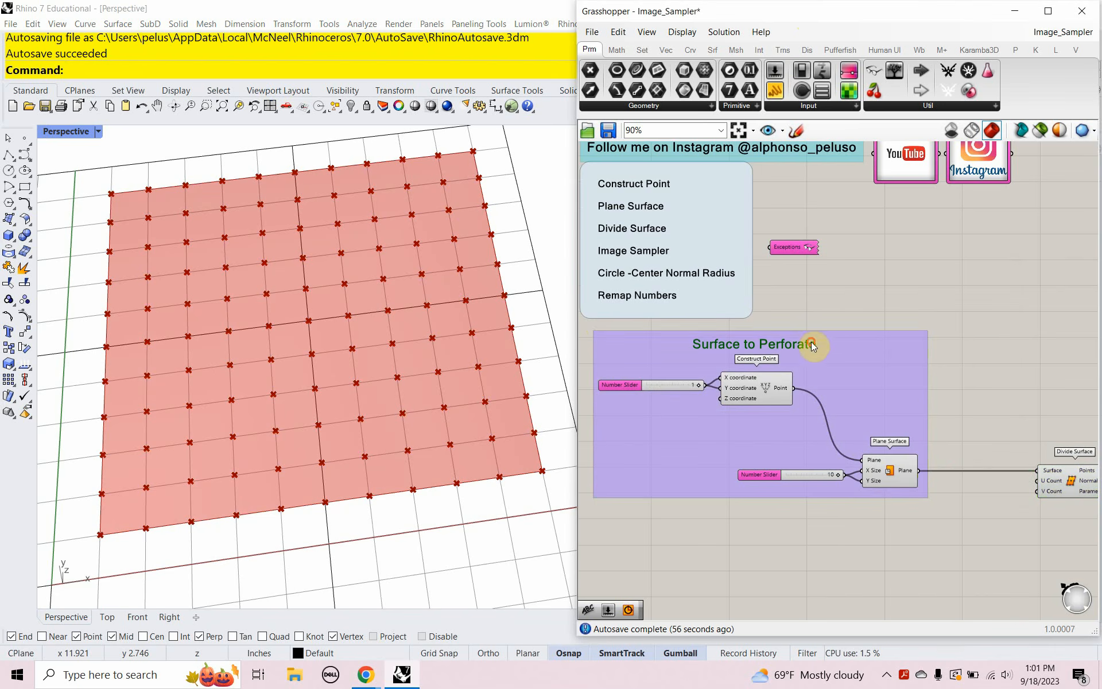
Step: Change the Surface to Perforate group's colour to light orange with a hue of 37°
{"action": "right_click", "coordinate": [854, 357]}
{"action": "mouse_move", "coordinate": [899, 499]}
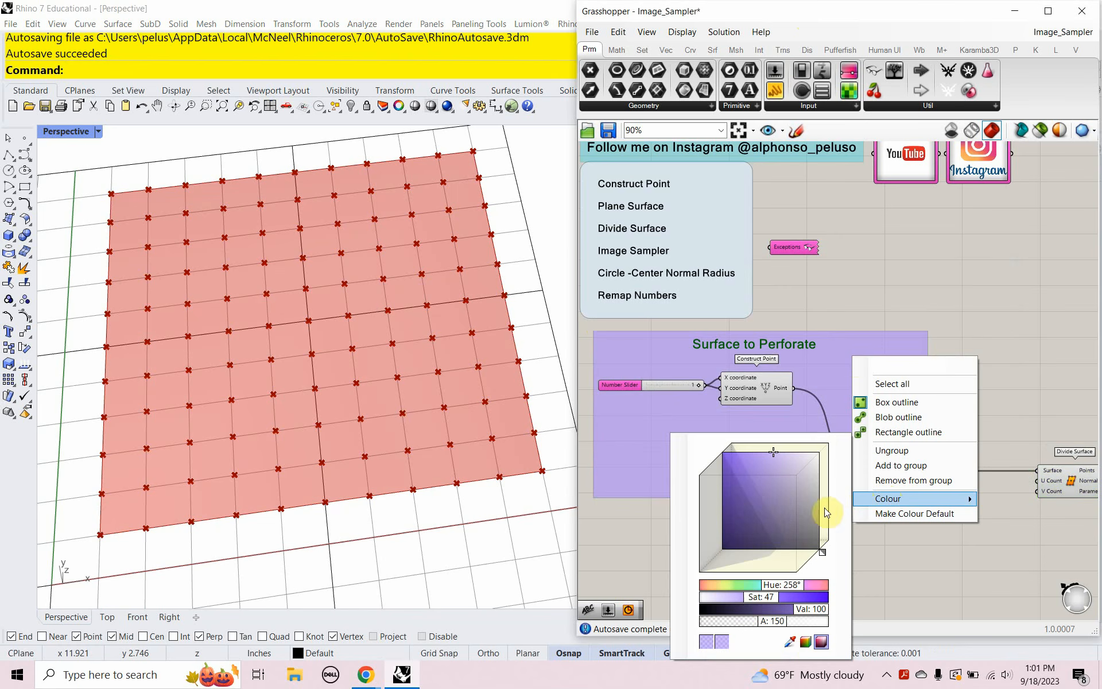
{"action": "left_click_drag", "start_coordinate": [775, 585], "coordinate": [724, 606]}
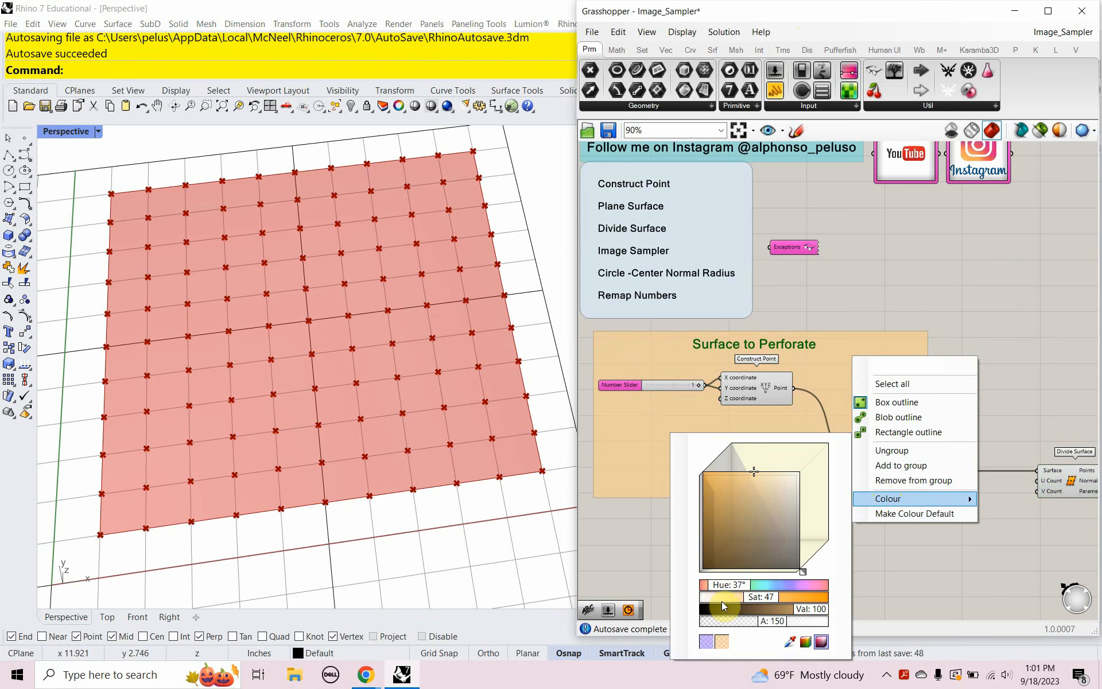
{"action": "left_click", "coordinate": [944, 344]}
Step: Move Divide Surface farther from the orange group to make room for a slider
{"action": "right_click_drag", "start_coordinate": [918, 517], "coordinate": [838, 482]}
{"action": "scroll", "coordinate": [896, 497], "scroll_direction": "down", "scroll_amount": 3}
{"action": "scroll", "coordinate": [919, 466], "scroll_direction": "up", "scroll_amount": 5}
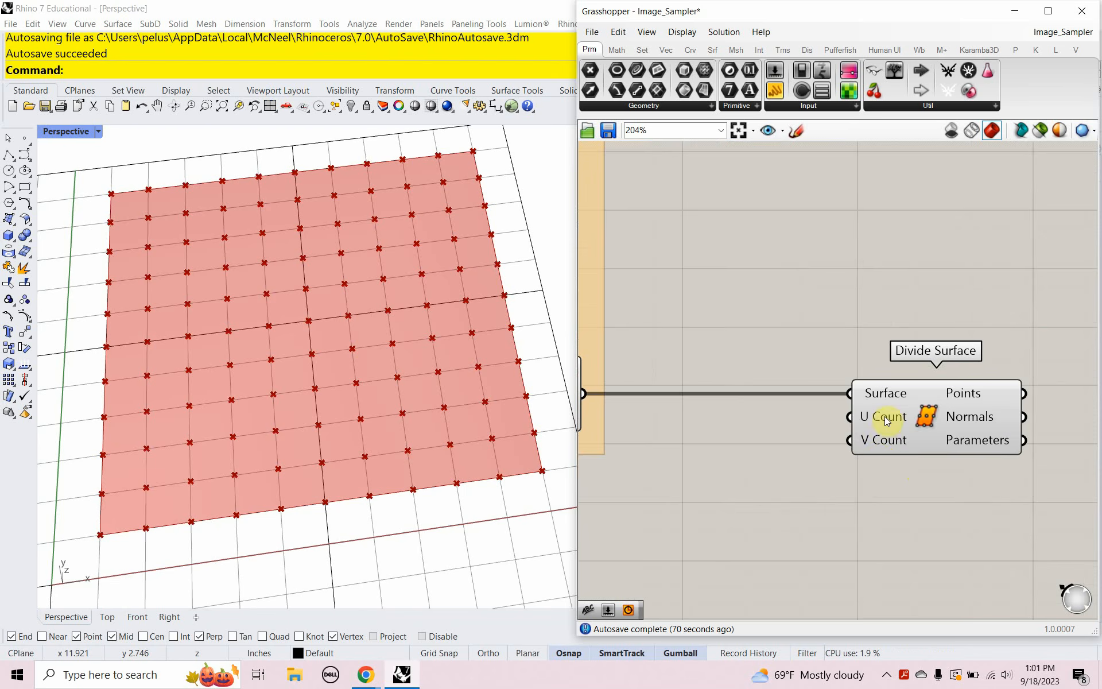
{"action": "scroll", "coordinate": [889, 440], "scroll_direction": "down", "scroll_amount": 2}
{"action": "left_click", "coordinate": [966, 435]}
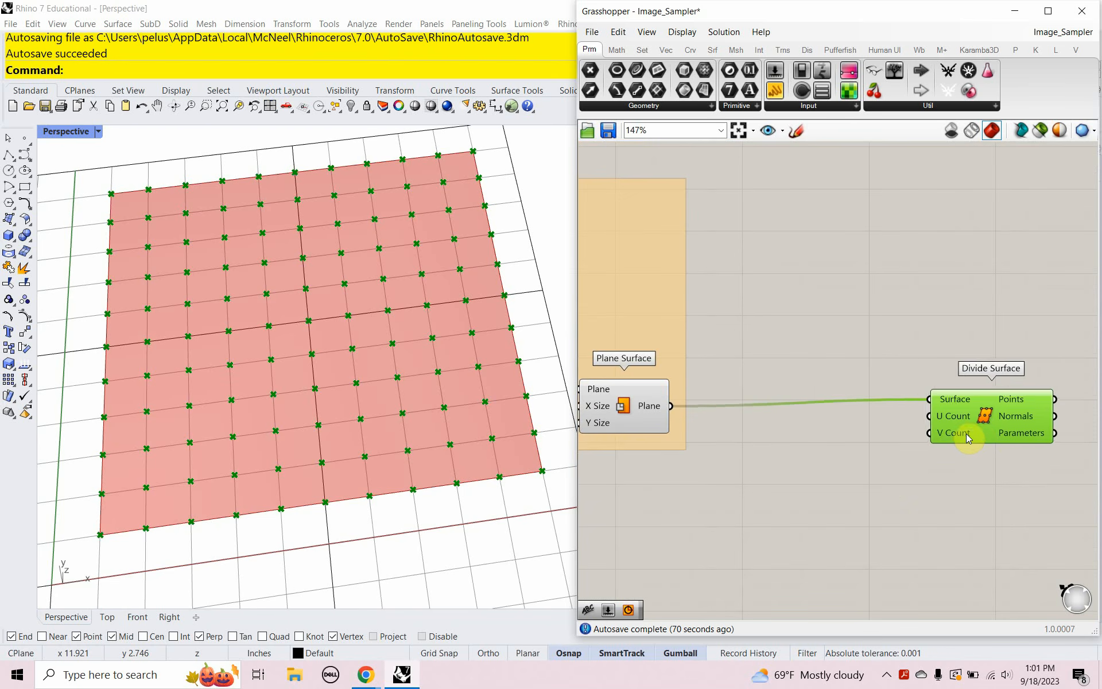
{"action": "left_click_drag", "start_coordinate": [966, 433], "coordinate": [999, 439]}
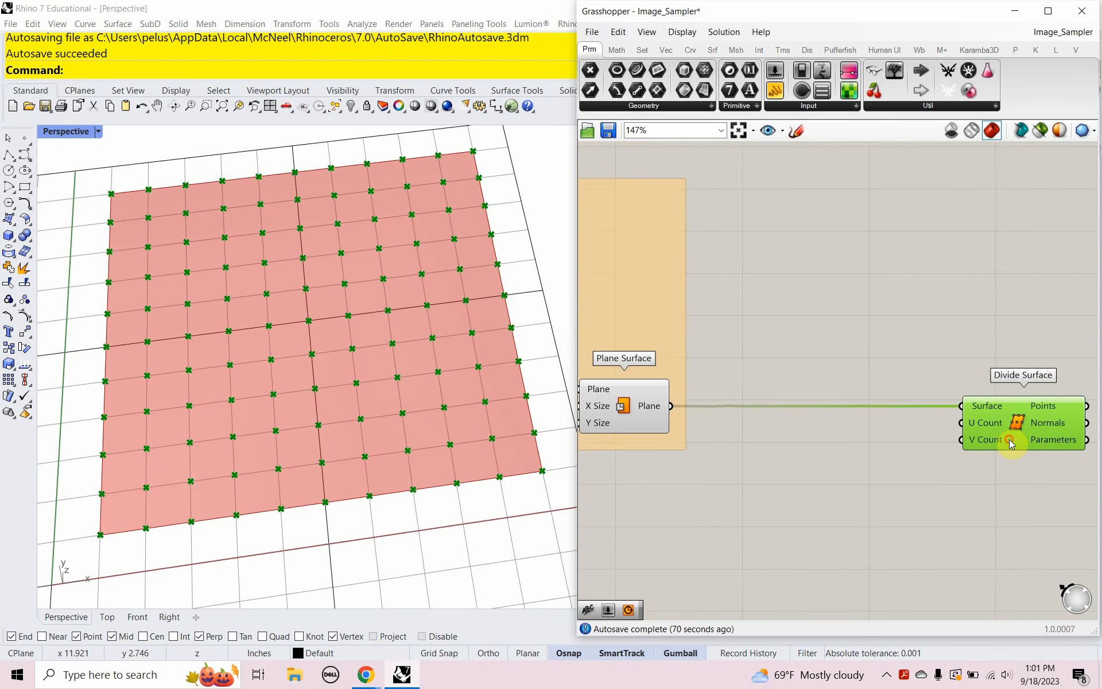
Step: Add a Number Slider ranging from 1 to 100 between the group and Divide Surface
{"action": "double_click", "coordinate": [861, 442]}
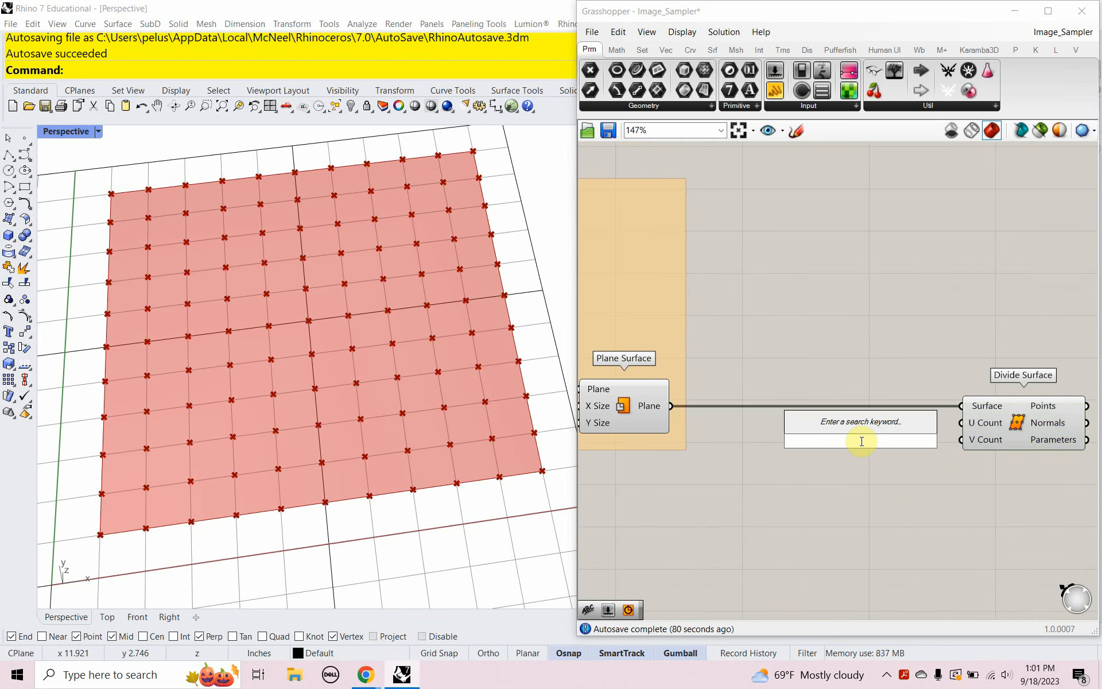
{"action": "type", "text": "1<"}
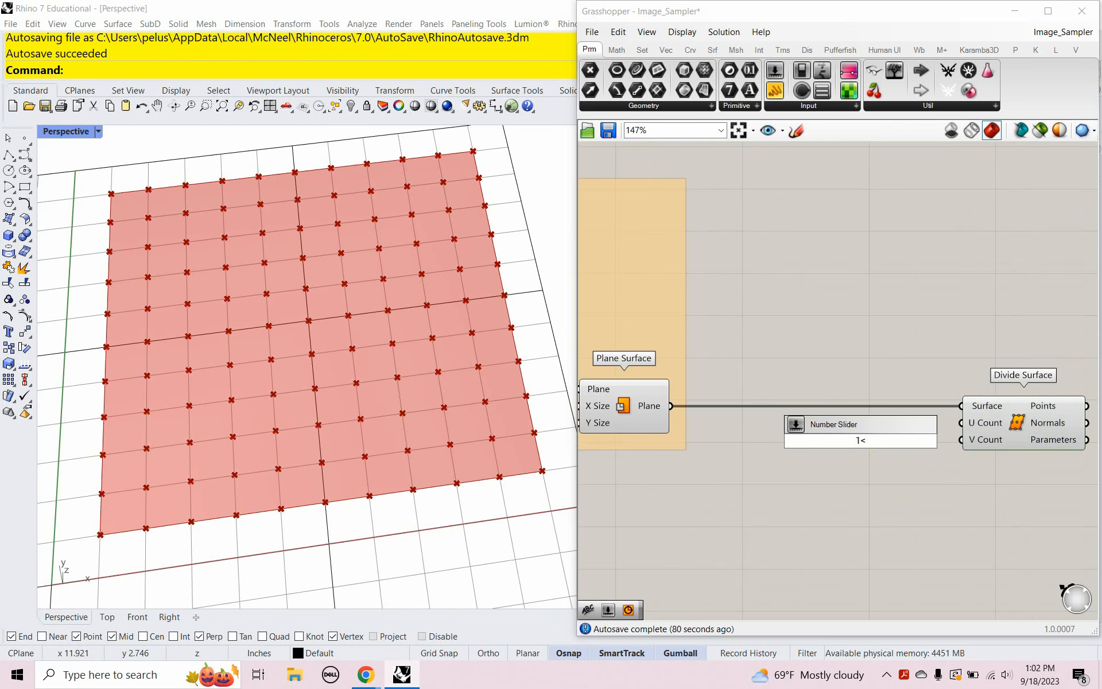
{"action": "type", "text": "100"}
{"action": "key", "text": "Return"}
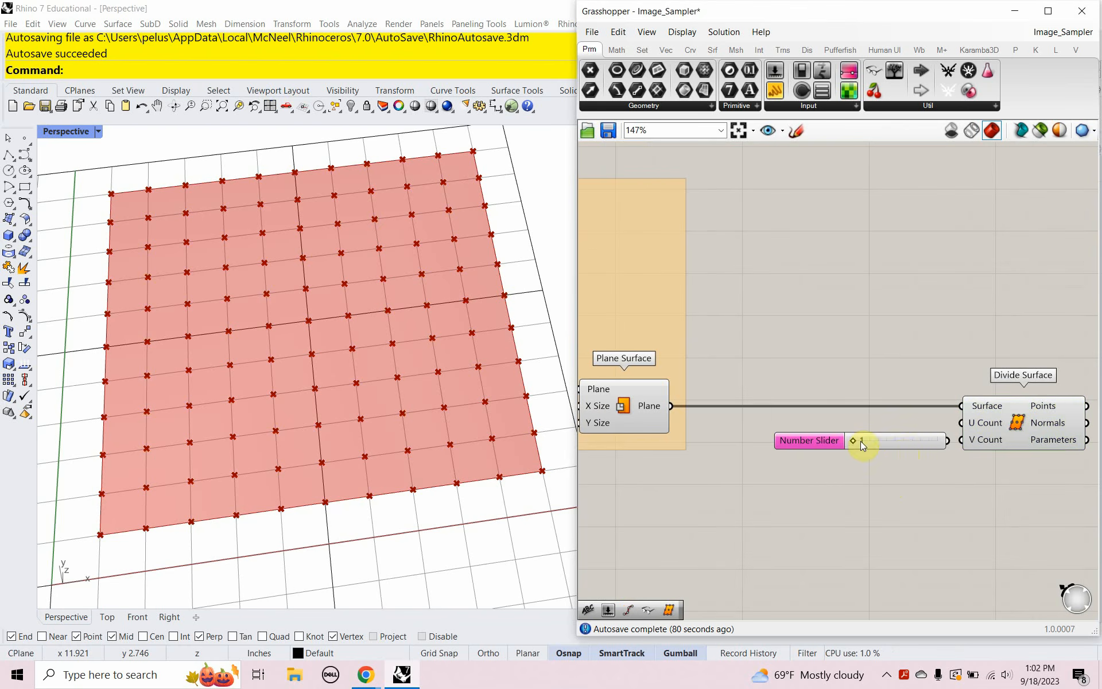
Step: Connect the new slider to both U Count and V Count of Divide Surface and set it to 38
{"action": "left_click_drag", "start_coordinate": [894, 447], "coordinate": [961, 440]}
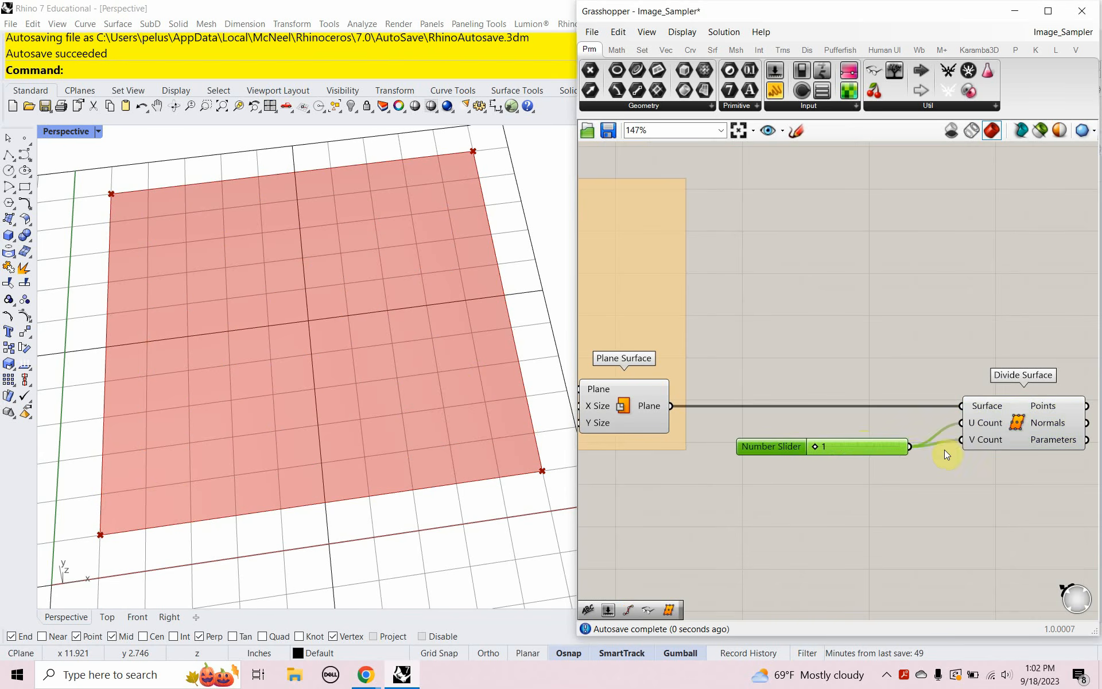
{"action": "mouse_move", "coordinate": [872, 449]}
{"action": "left_mouse_down"}
{"action": "mouse_move", "coordinate": [877, 434]}
{"action": "mouse_move", "coordinate": [833, 433]}
{"action": "mouse_move", "coordinate": [915, 436]}
{"action": "mouse_move", "coordinate": [856, 446]}
{"action": "left_mouse_up"}
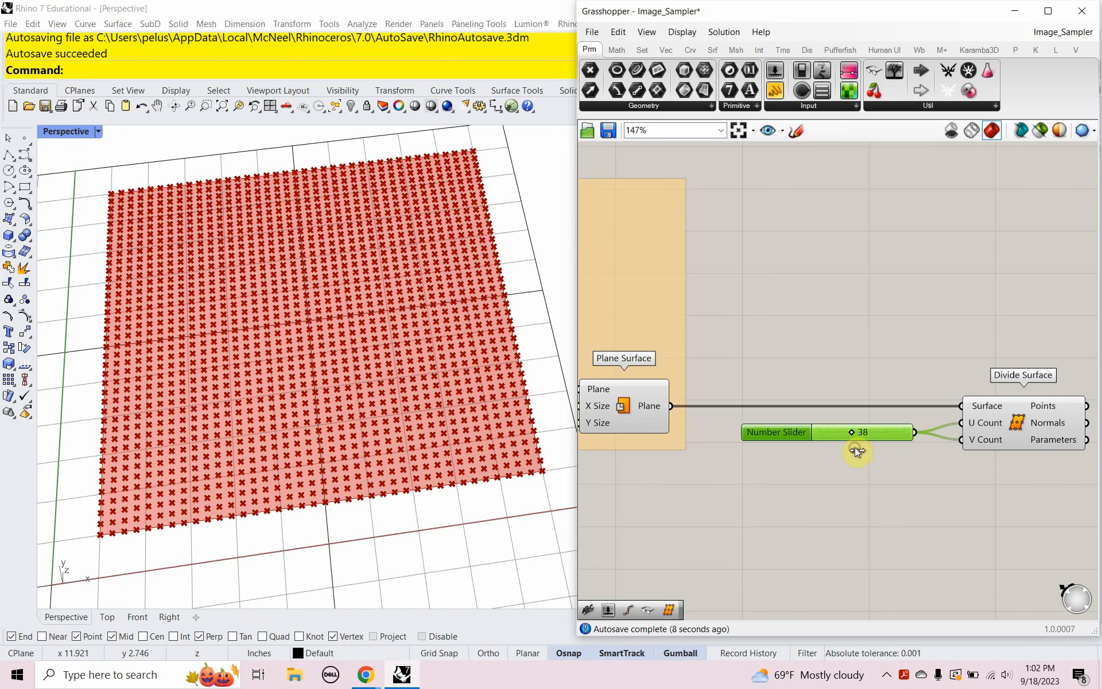
Step: Add a Scribble note reading "Controls the Image Resolution" on two lines and place it just below the Number Slider
{"action": "right_click_drag", "start_coordinate": [841, 490], "coordinate": [745, 442]}
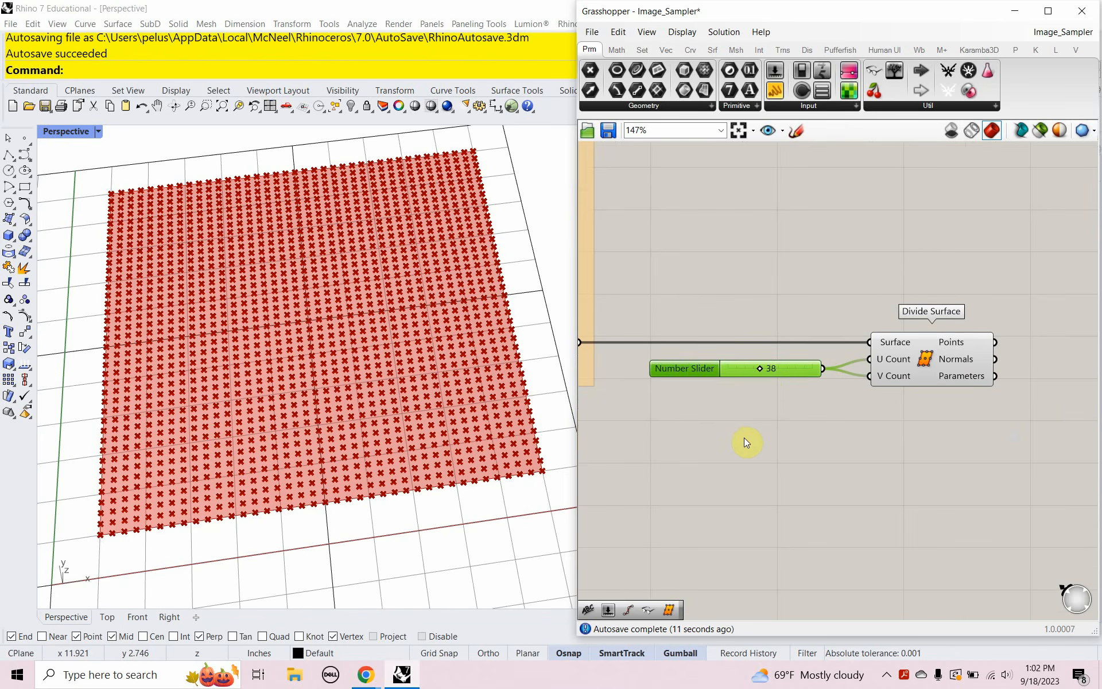
{"action": "double_click", "coordinate": [726, 406]}
{"action": "type", "text": "scr"}
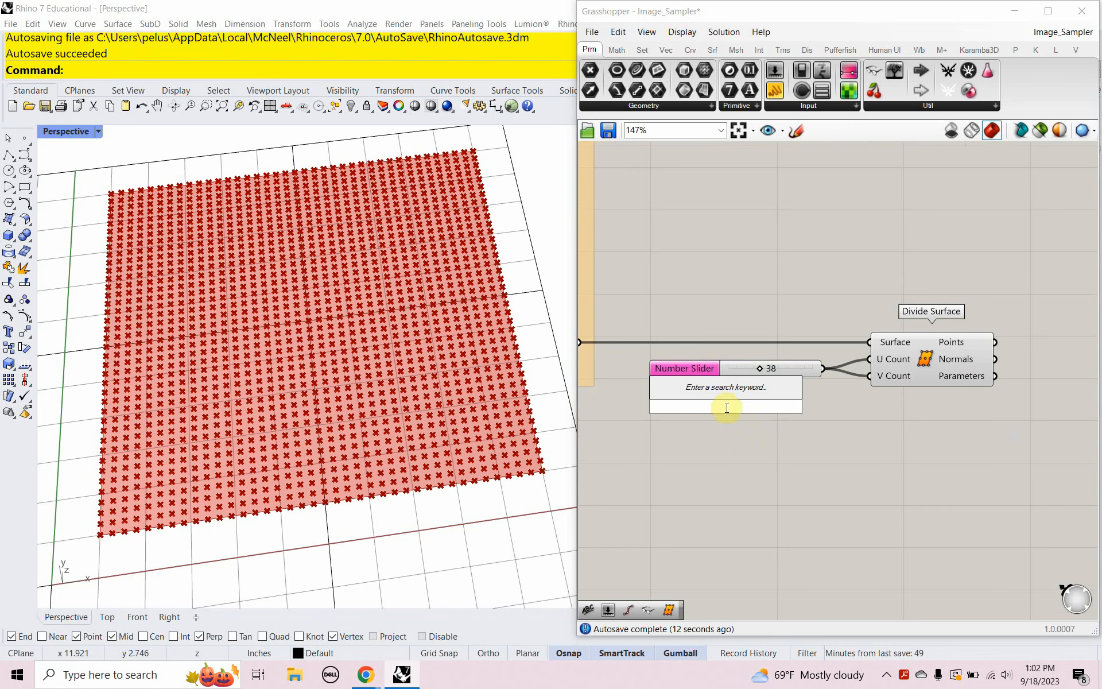
{"action": "left_click", "coordinate": [711, 390]}
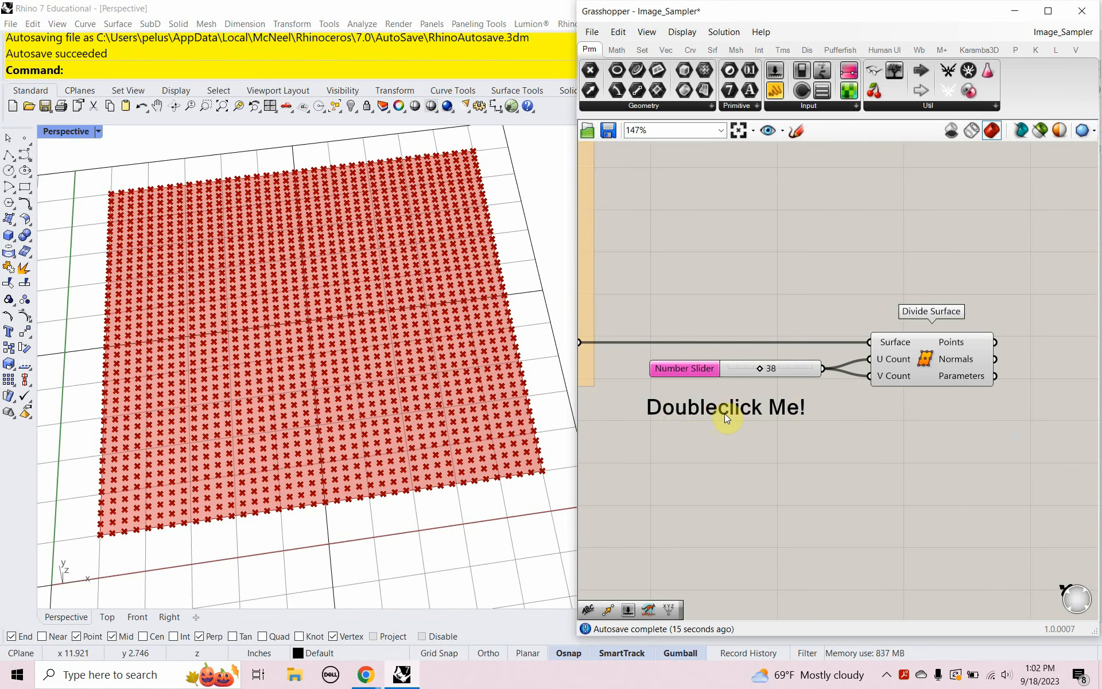
{"action": "double_click", "coordinate": [735, 411]}
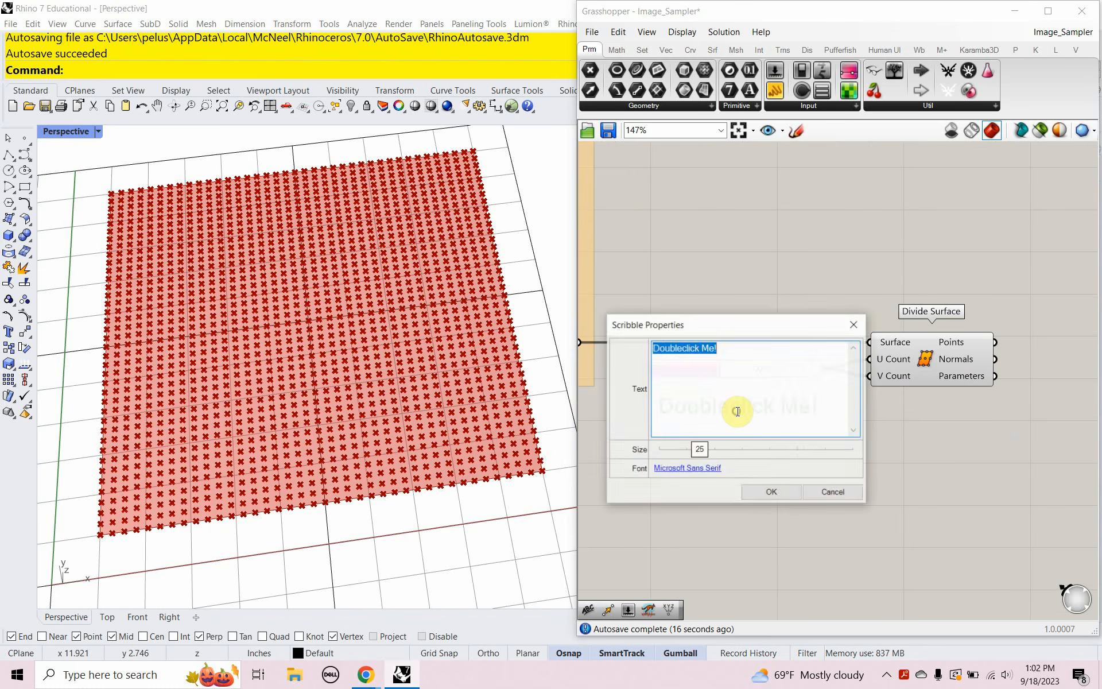
{"action": "type", "text": "Contr"}
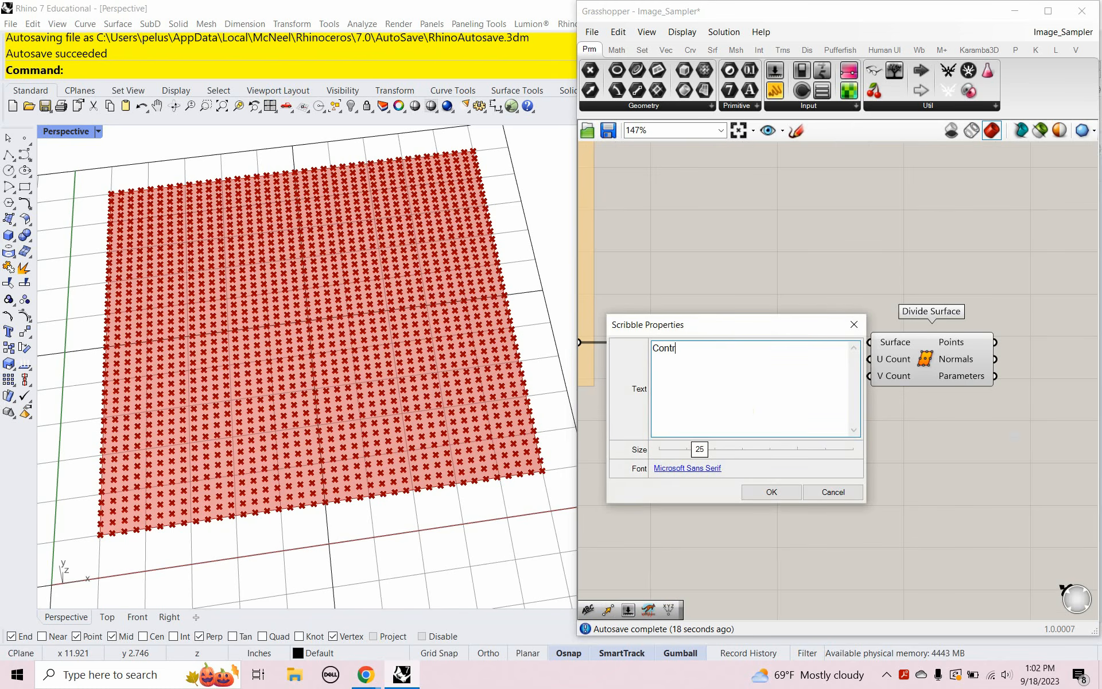
{"action": "type", "text": "ols the "}
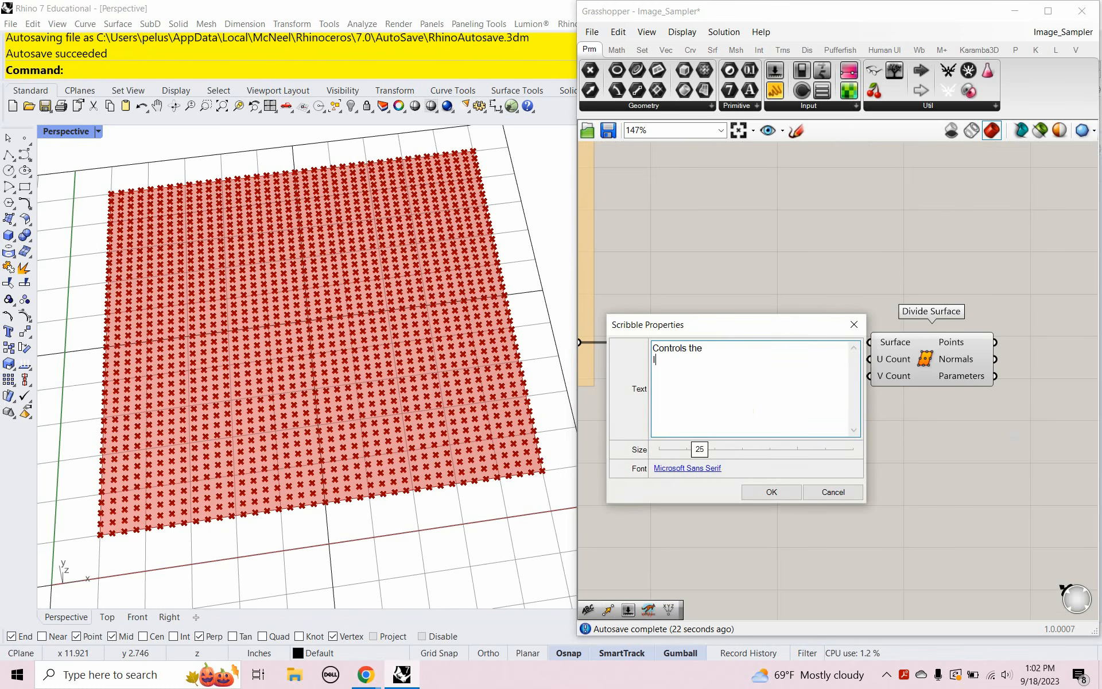
{"action": "type", "text": "Image Resolution"}
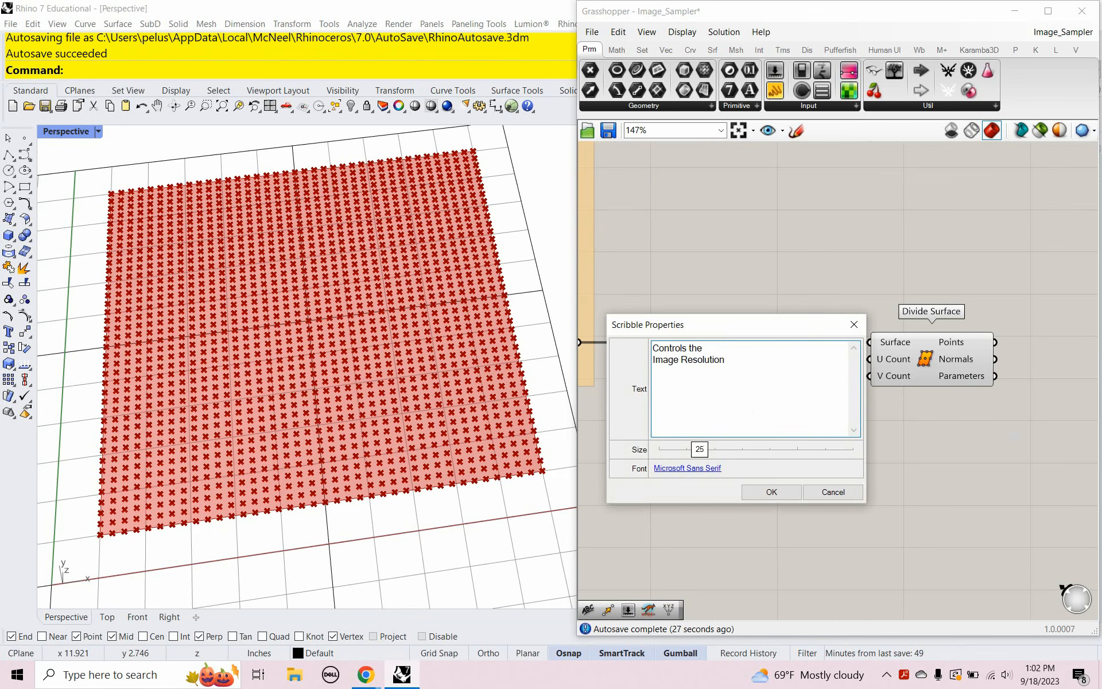
{"action": "left_click", "coordinate": [769, 494]}
{"action": "left_click_drag", "start_coordinate": [753, 426], "coordinate": [753, 421]}
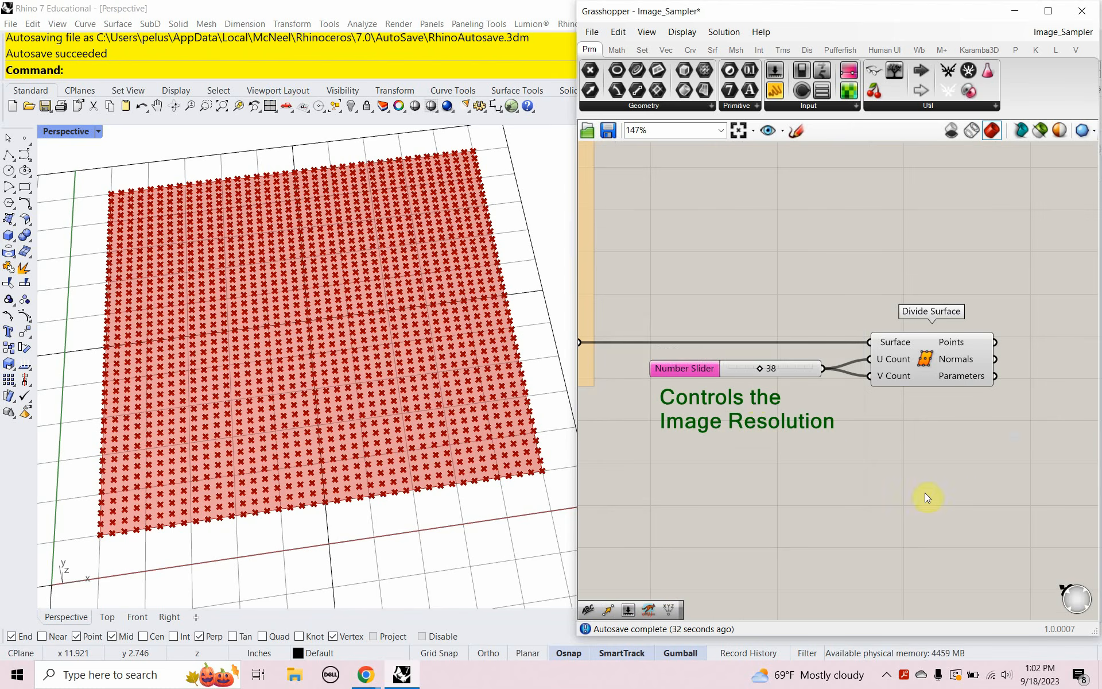
Step: Add a second Scribble note above the slider reading "Divide the Surface Using Points" on two lines
{"action": "double_click", "coordinate": [771, 281]}
{"action": "type", "text": "scr"}
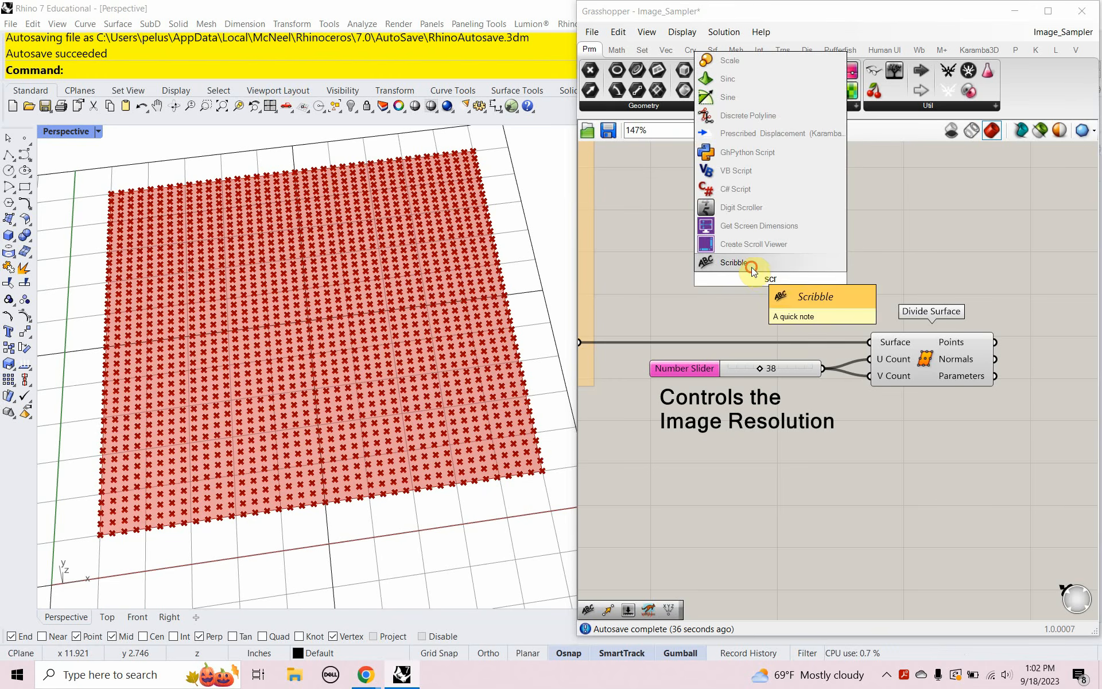
{"action": "left_click", "coordinate": [752, 268]}
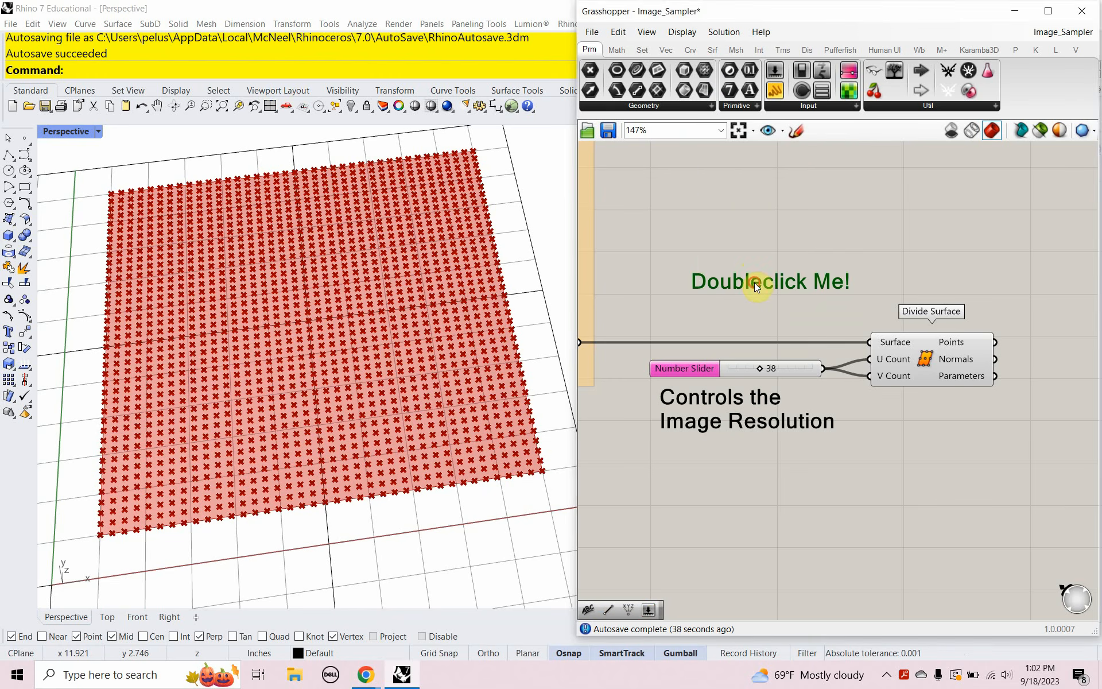
{"action": "double_click", "coordinate": [754, 281]}
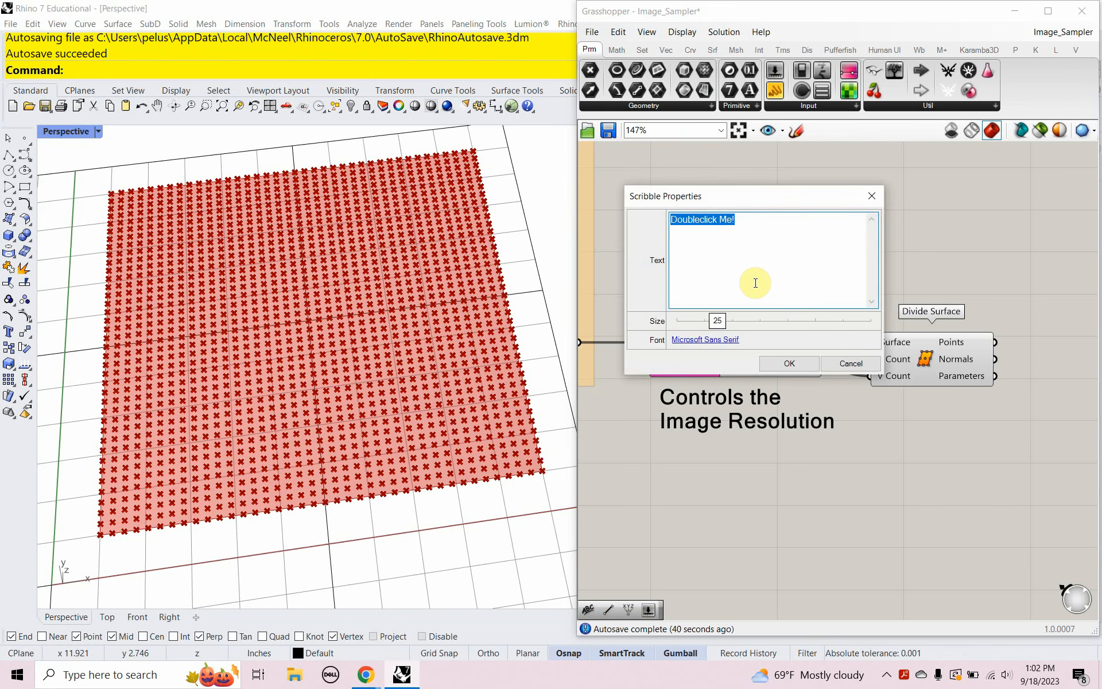
{"action": "type", "text": "Divi"}
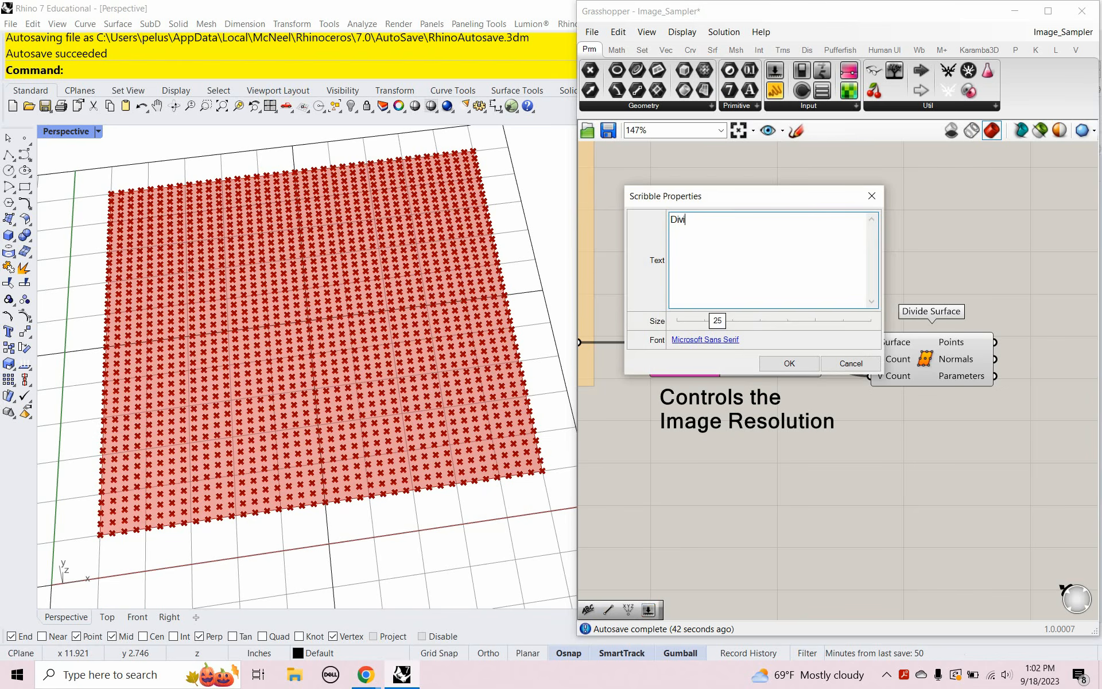
{"action": "type", "text": "de the Su"}
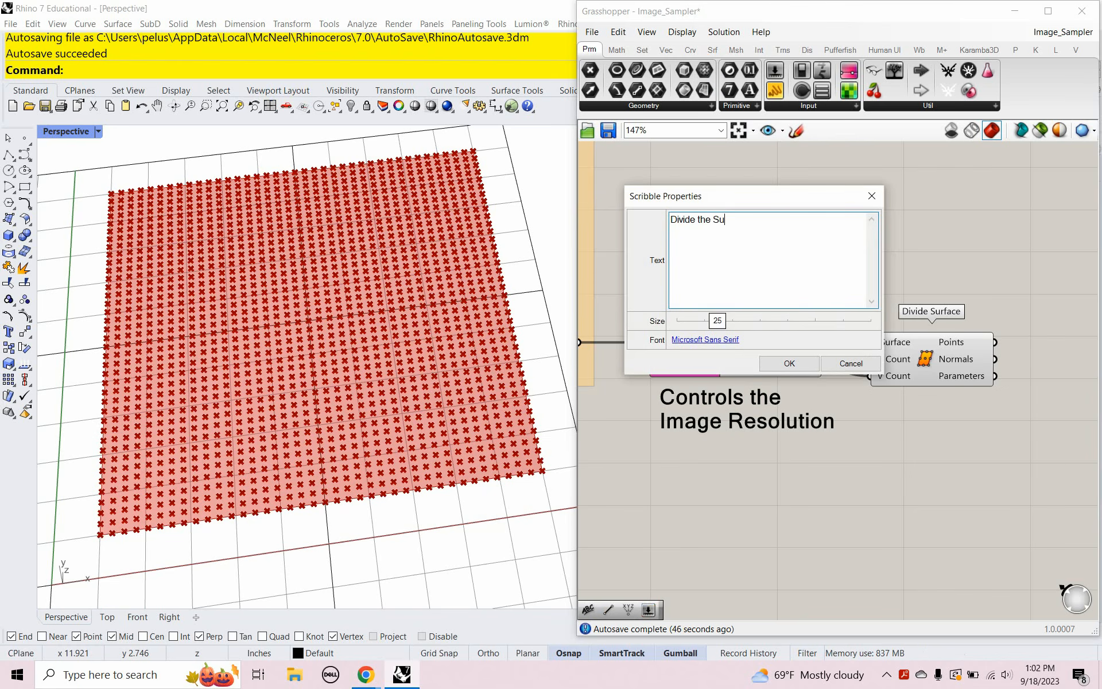
{"action": "type", "text": "rface"}
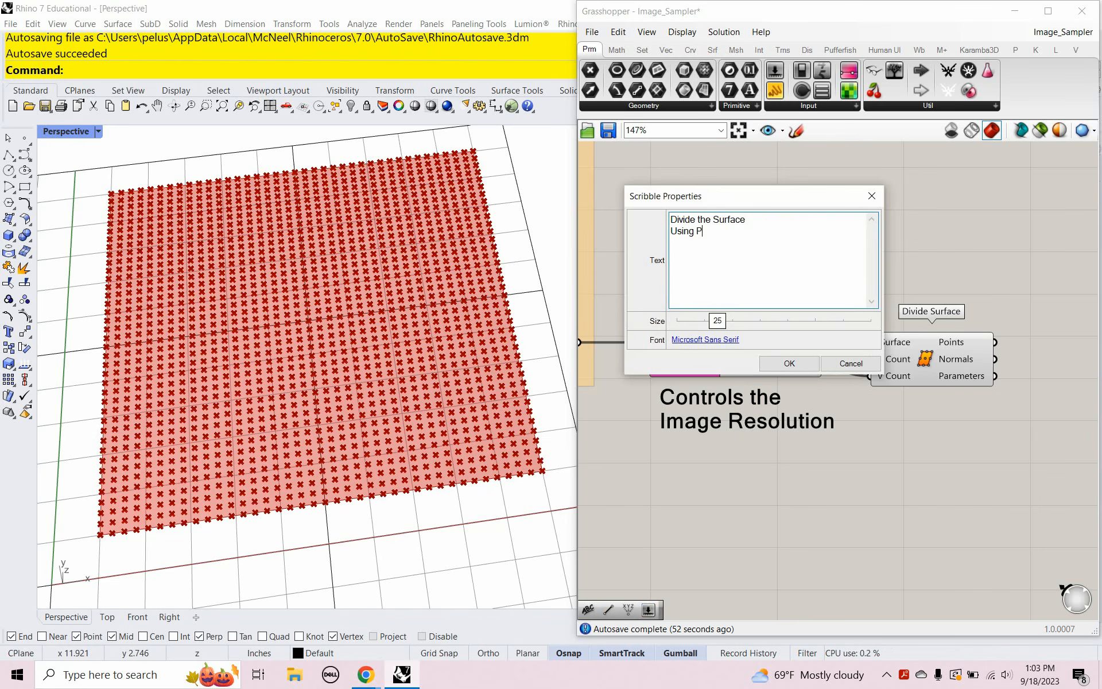
{"action": "type", "text": "nts"}
{"action": "left_click", "coordinate": [789, 363]}
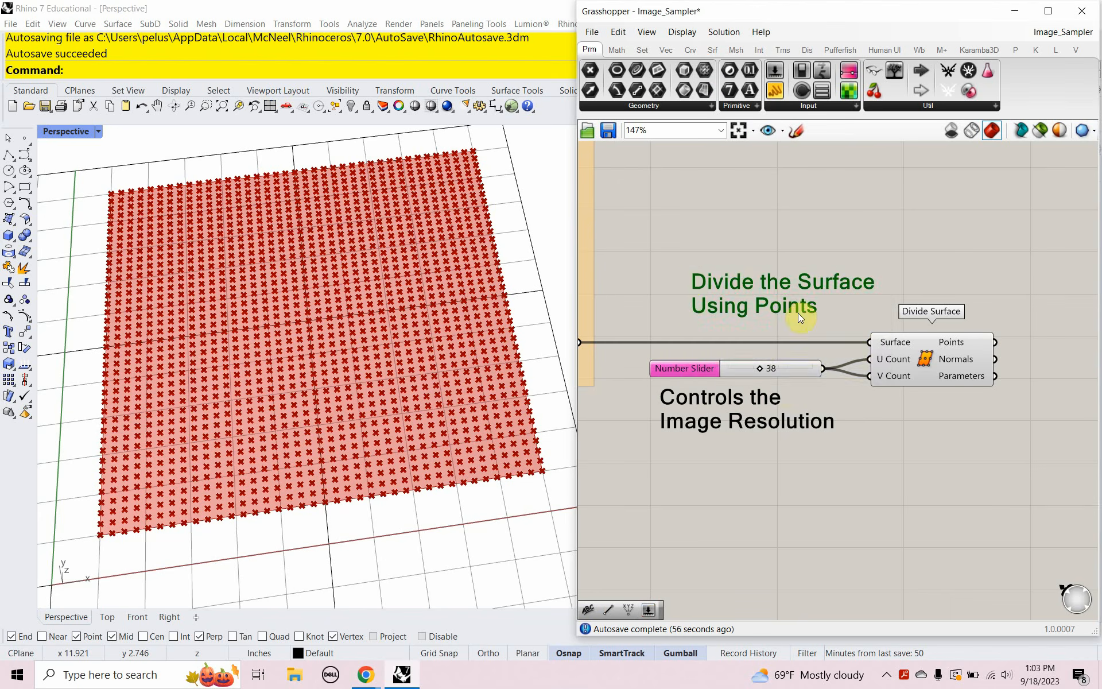
Step: Group both notes, the slider and Divide Surface, and colour the group light green with a hue of 92°
{"action": "mouse_move", "coordinate": [774, 330]}
{"action": "left_mouse_down"}
{"action": "mouse_move", "coordinate": [945, 488]}
{"action": "mouse_move", "coordinate": [684, 254]}
{"action": "left_mouse_up"}
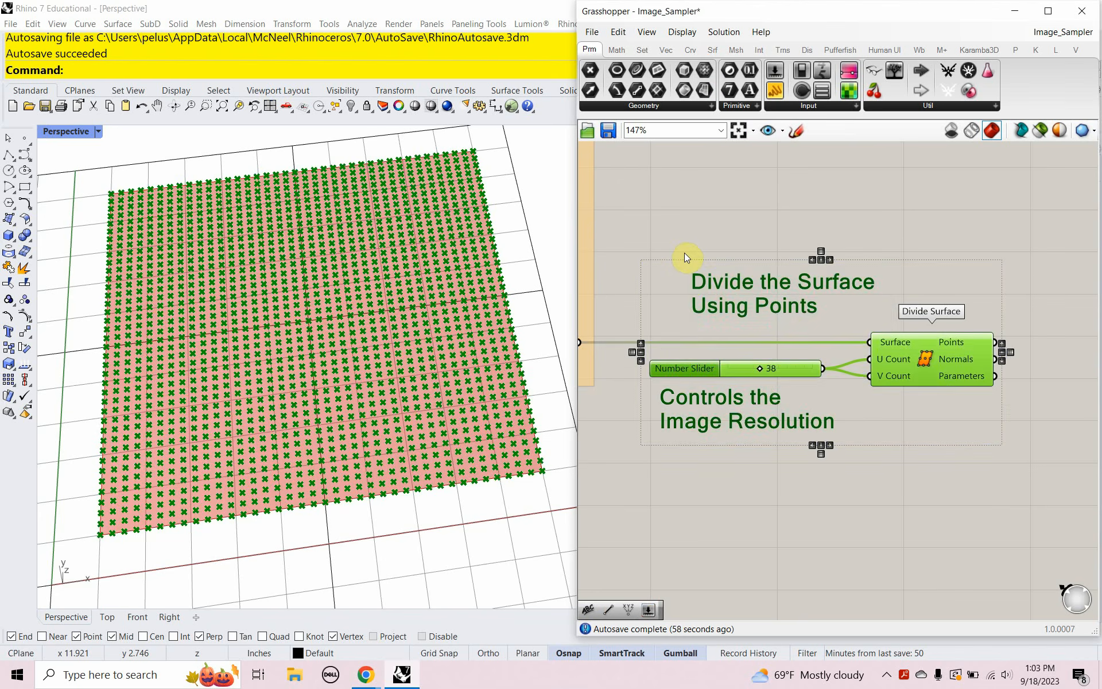
{"action": "key", "text": "ctrl+g"}
{"action": "right_click", "coordinate": [835, 315]}
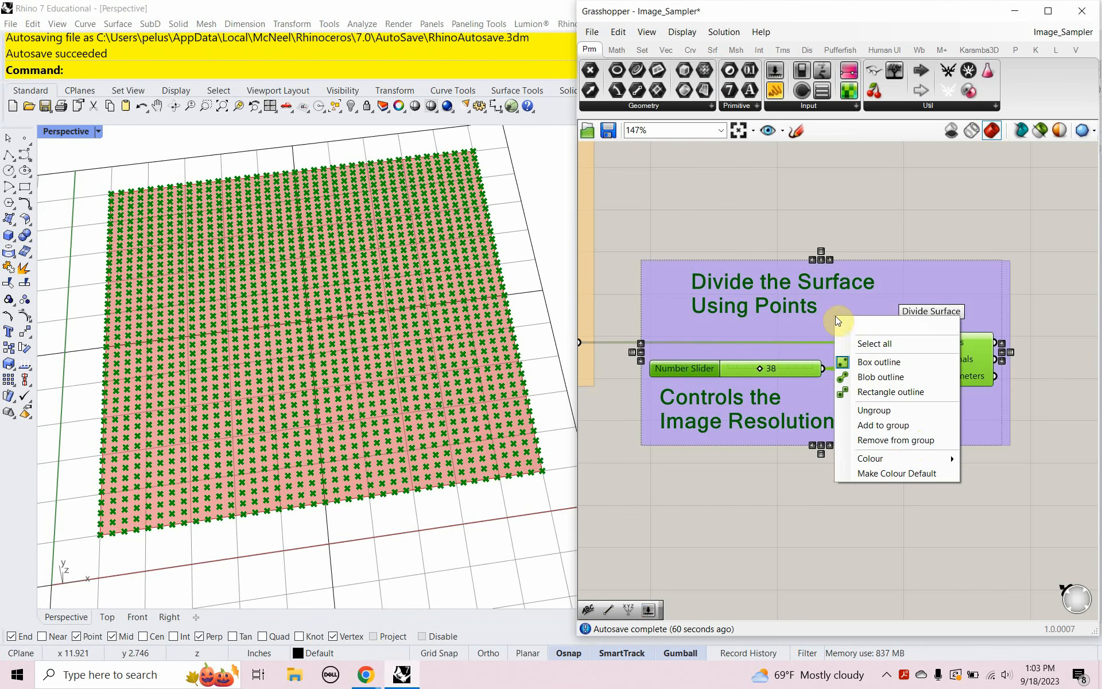
{"action": "mouse_move", "coordinate": [917, 463]}
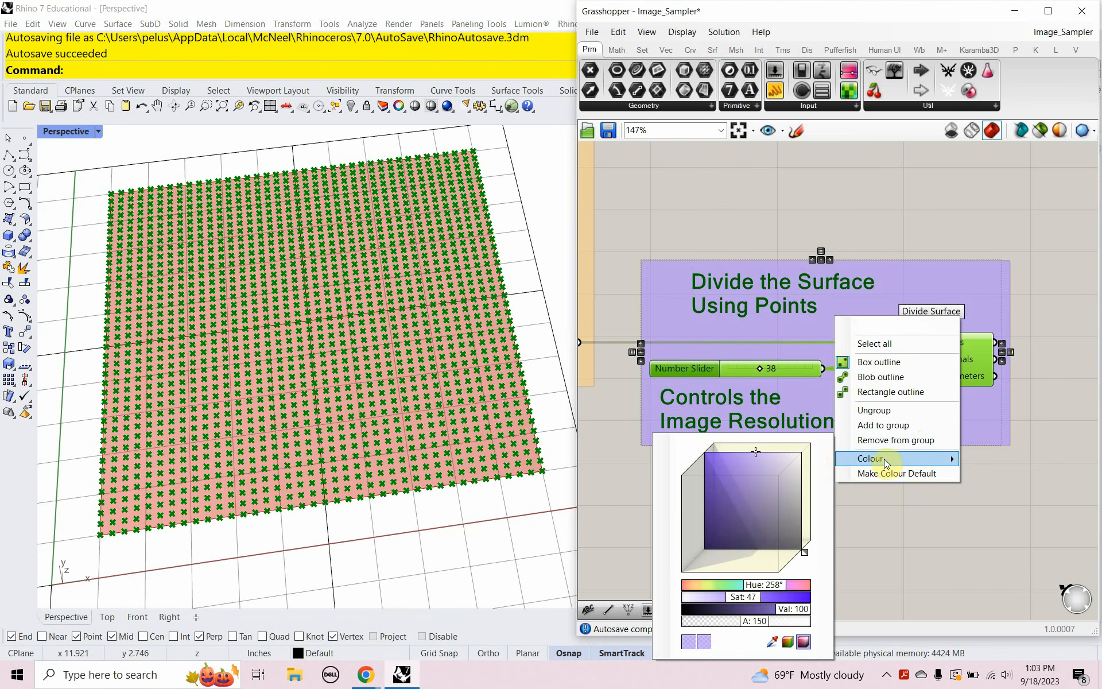
{"action": "left_click_drag", "start_coordinate": [766, 577], "coordinate": [723, 605]}
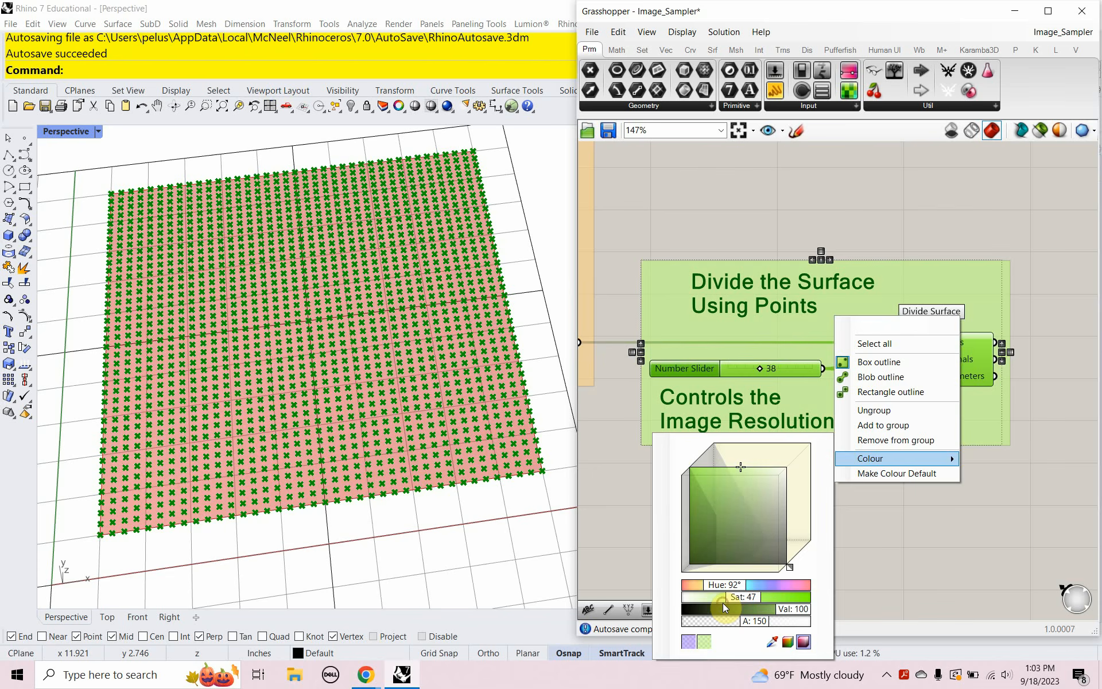
{"action": "left_click", "coordinate": [869, 560]}
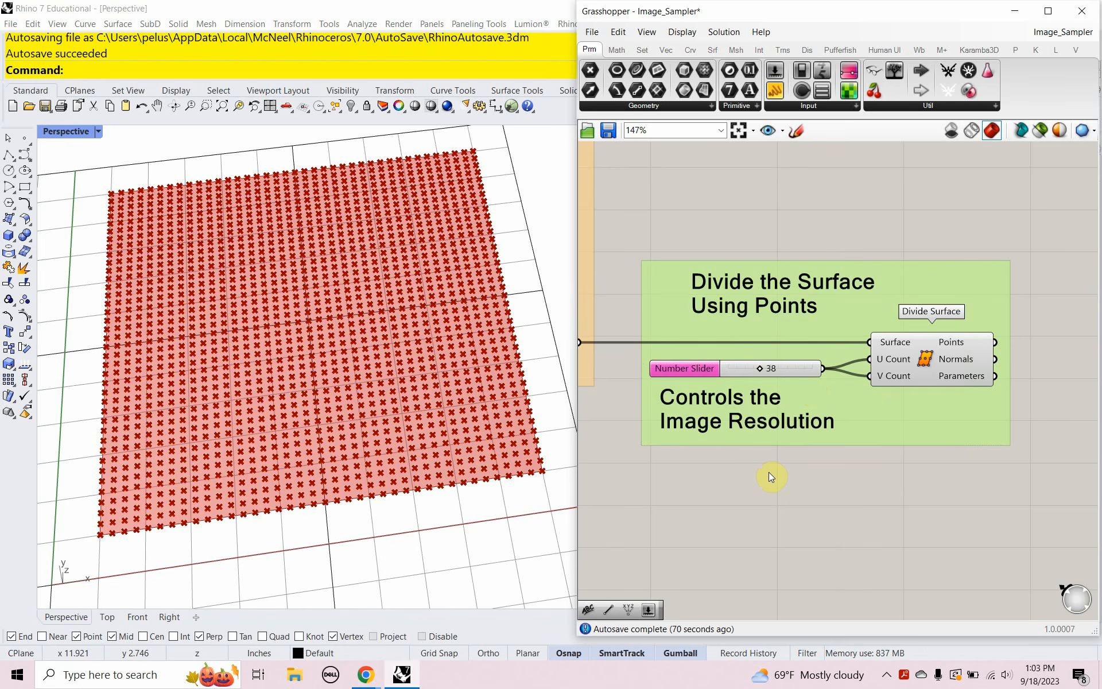
Step: Add an Image Sampler component beyond the green group and move it away to leave space after Divide Surface
{"action": "scroll", "coordinate": [770, 472], "scroll_direction": "down", "scroll_amount": 3}
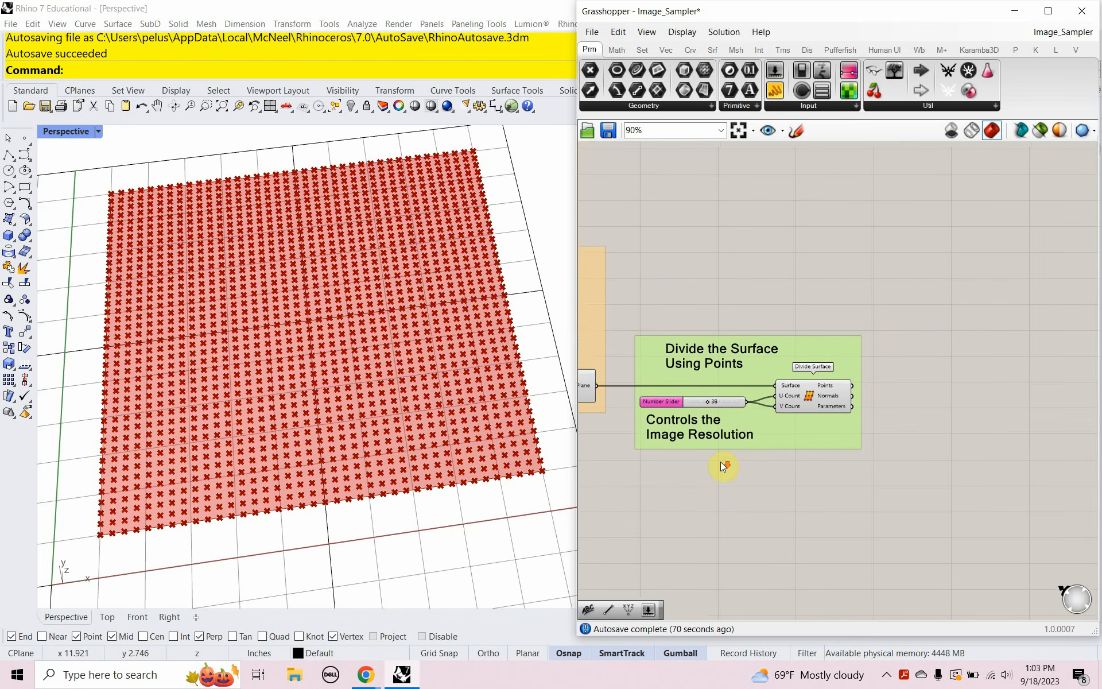
{"action": "double_click", "coordinate": [907, 370]}
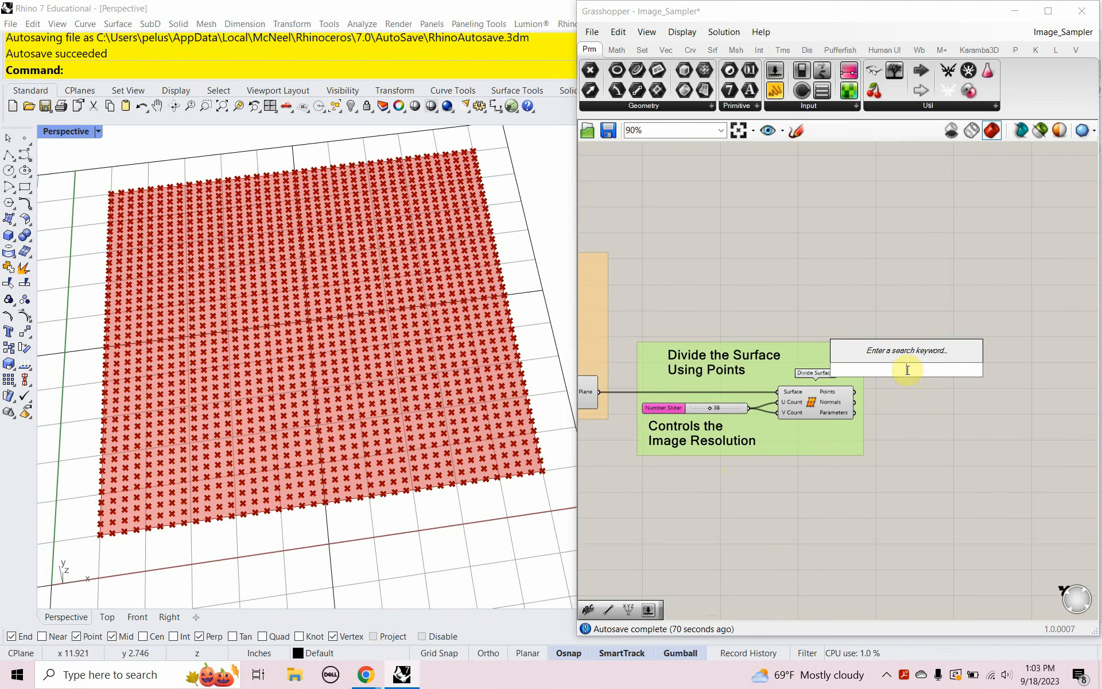
{"action": "type", "text": "ima"}
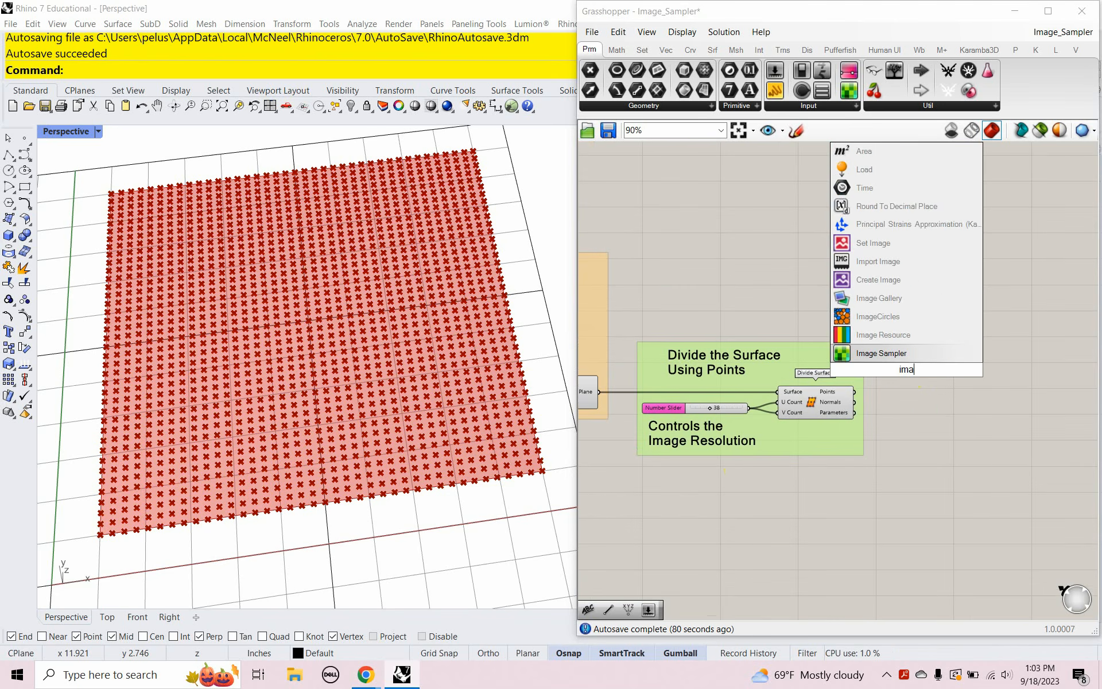
{"action": "type", "text": "g"}
{"action": "left_click", "coordinate": [891, 353]}
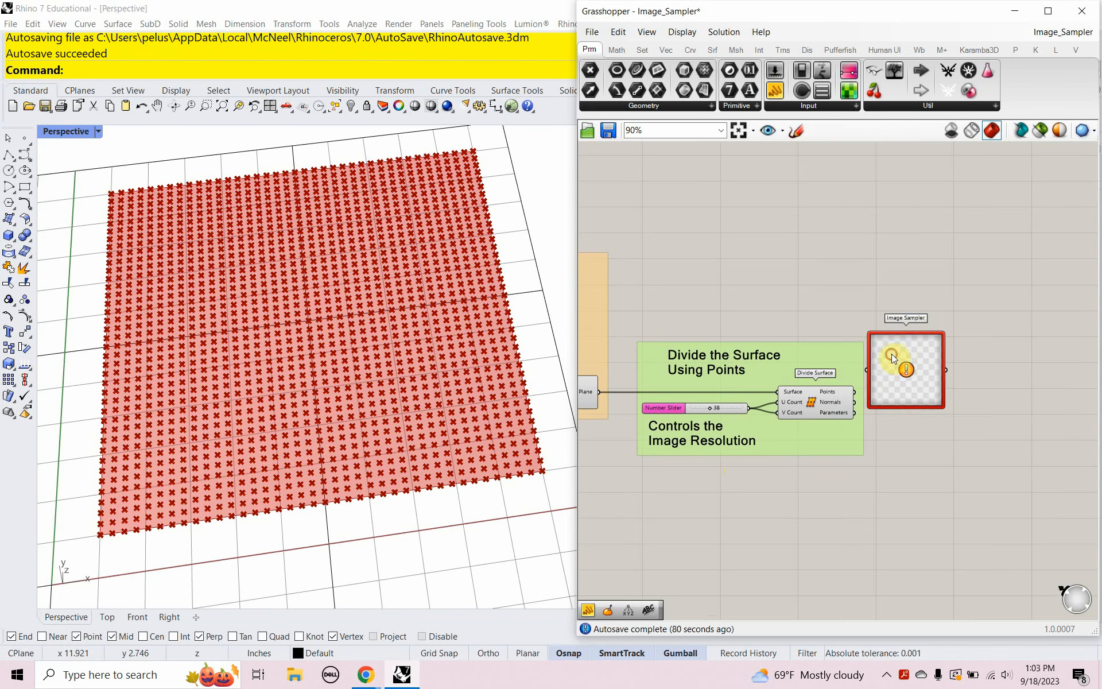
{"action": "left_click_drag", "start_coordinate": [898, 380], "coordinate": [945, 379]}
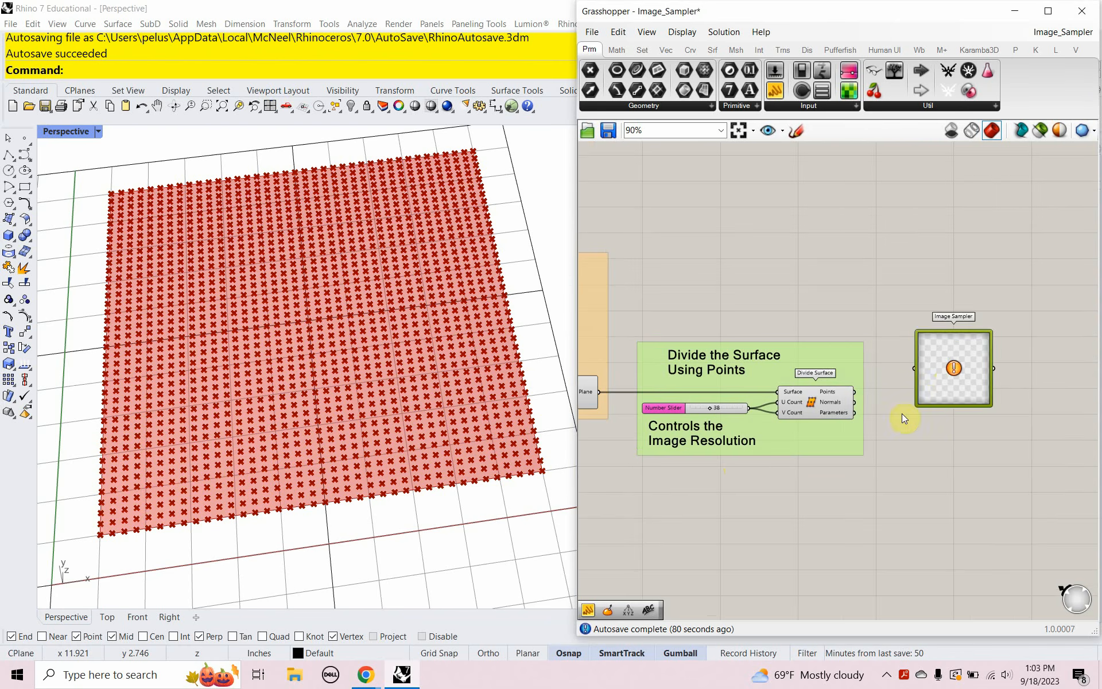
{"action": "scroll", "coordinate": [859, 422], "scroll_direction": "up", "scroll_amount": 3}
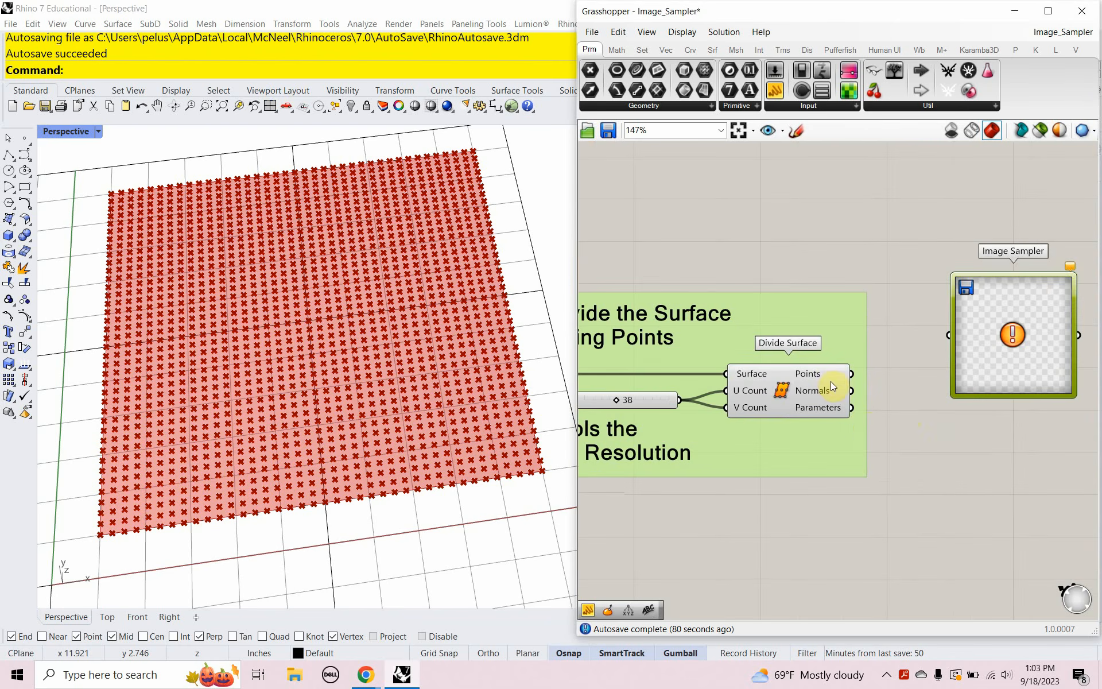
{"action": "mouse_move", "coordinate": [802, 371]}
{"action": "right_click_drag", "start_coordinate": [856, 507], "coordinate": [787, 499]}
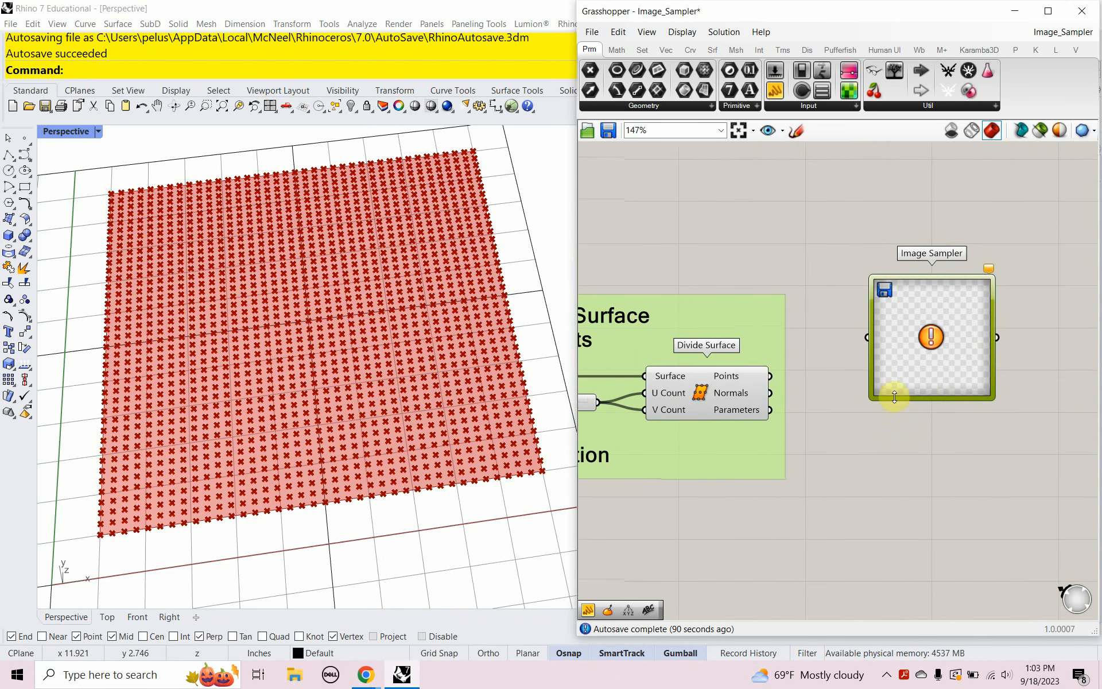
{"action": "left_click_drag", "start_coordinate": [904, 374], "coordinate": [952, 422]}
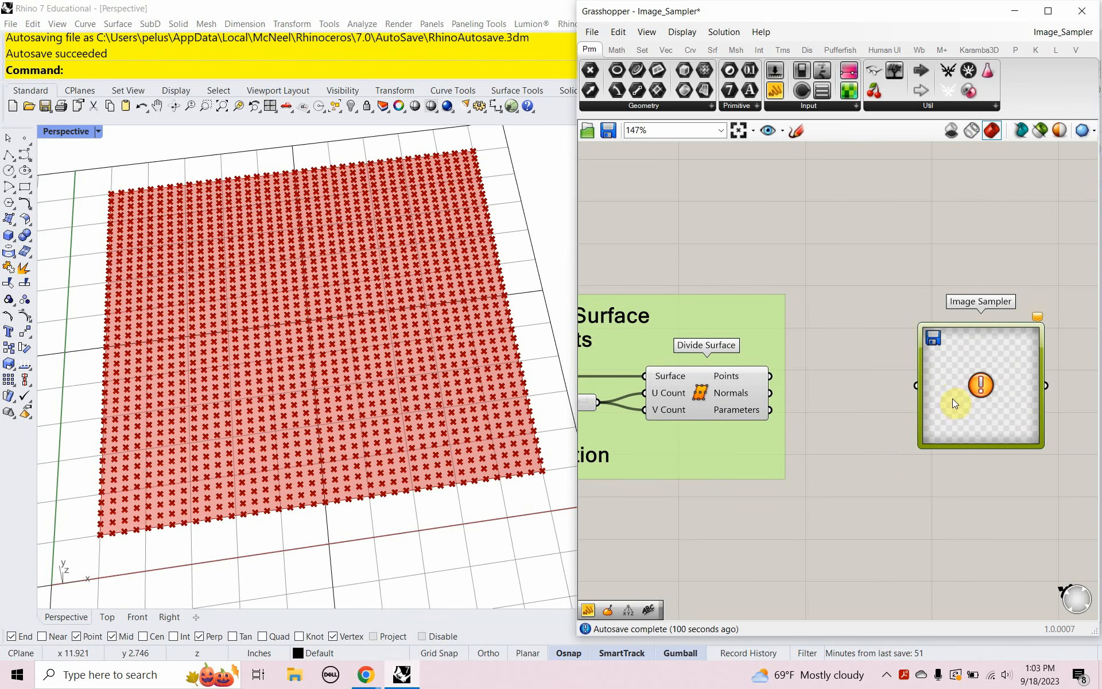
Step: Add a Panel fed by the Points output of Divide Surface, lengthen it and look through the listed point coordinates
{"action": "mouse_move", "coordinate": [729, 409]}
{"action": "mouse_move", "coordinate": [744, 376]}
{"action": "left_click_drag", "start_coordinate": [781, 102], "coordinate": [863, 295]}
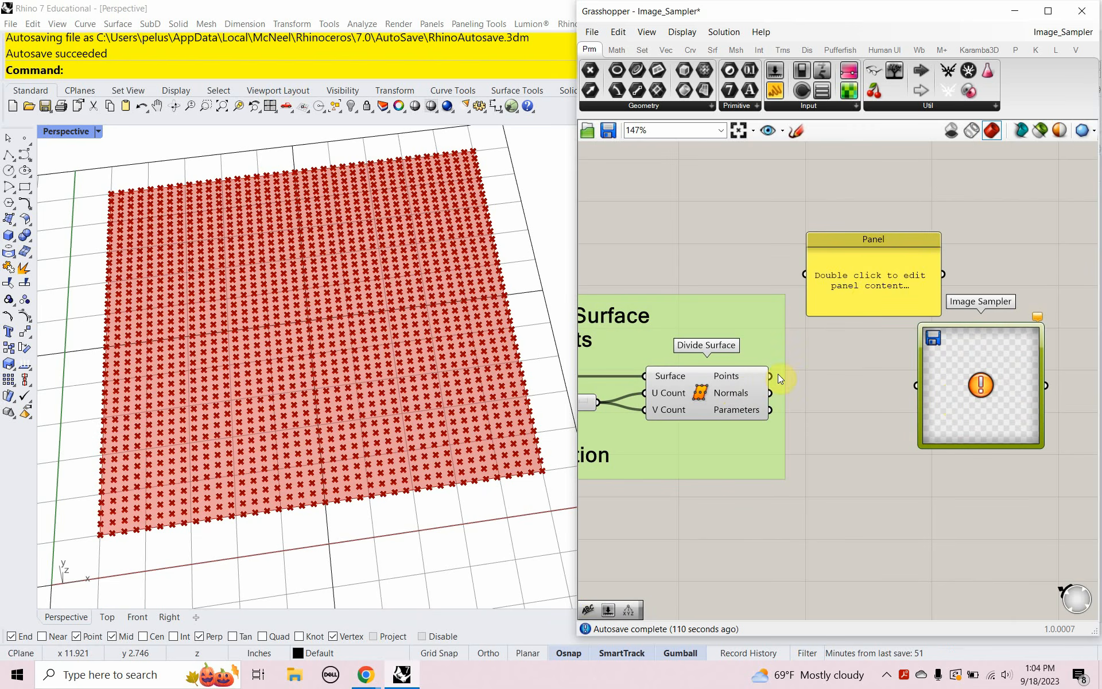
{"action": "left_click_drag", "start_coordinate": [771, 376], "coordinate": [803, 275]}
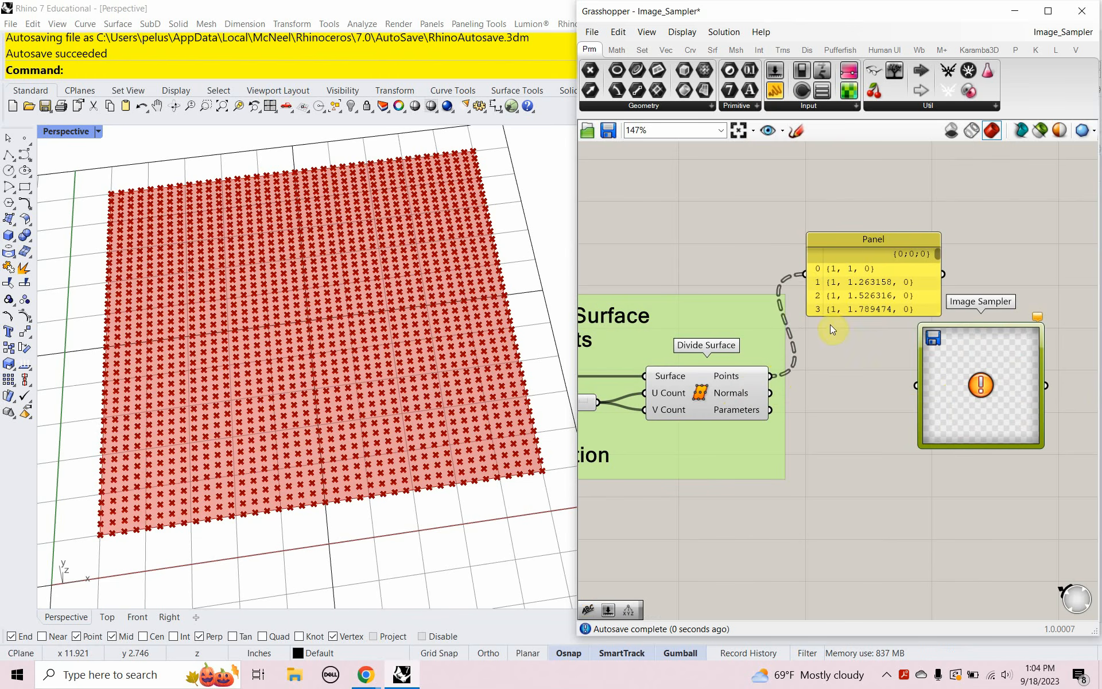
{"action": "left_click_drag", "start_coordinate": [842, 313], "coordinate": [826, 543]}
{"action": "scroll", "coordinate": [909, 397], "scroll_direction": "down", "scroll_amount": 3}
{"action": "scroll", "coordinate": [909, 397], "scroll_direction": "up", "scroll_amount": 5}
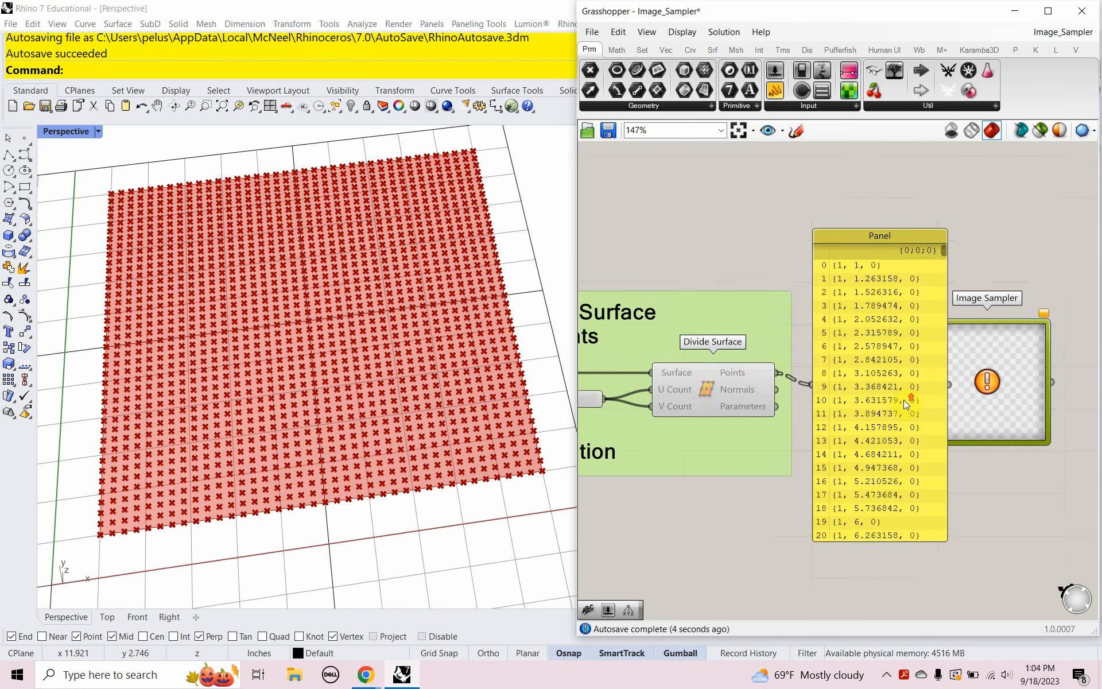
{"action": "left_click_drag", "start_coordinate": [953, 192], "coordinate": [954, 274]}
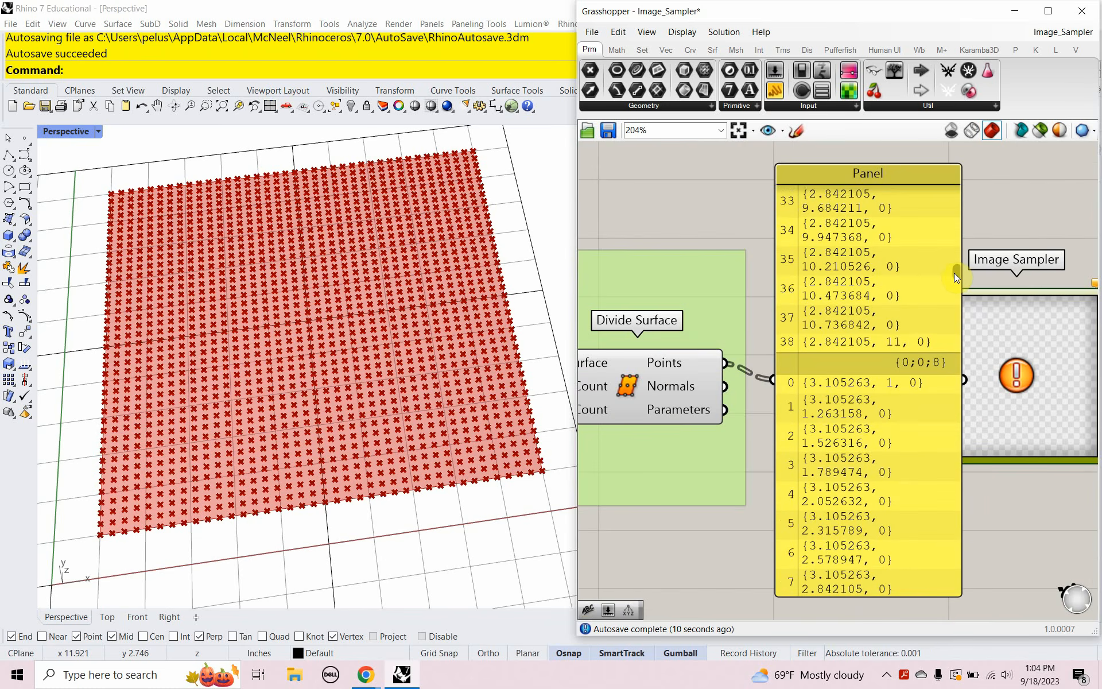
Step: Flatten the Points output of Divide Surface, with the Panel moved aside and widened to fit each coordinate on one line
{"action": "left_click_drag", "start_coordinate": [790, 342], "coordinate": [833, 316]}
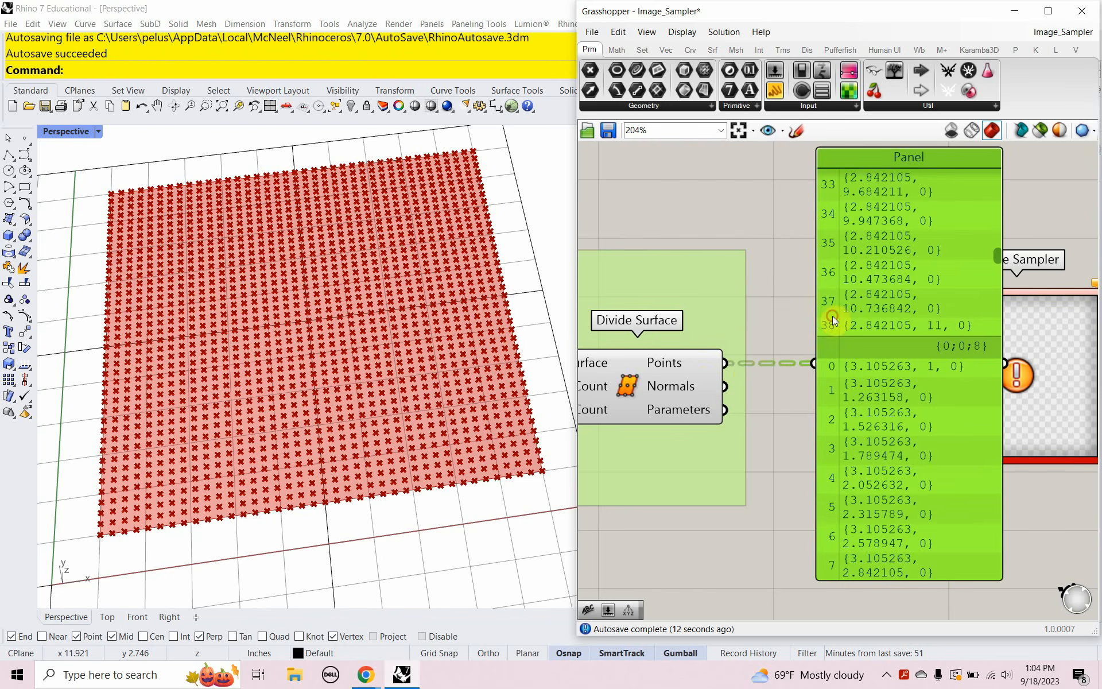
{"action": "right_click", "coordinate": [701, 363]}
{"action": "left_click", "coordinate": [731, 430]}
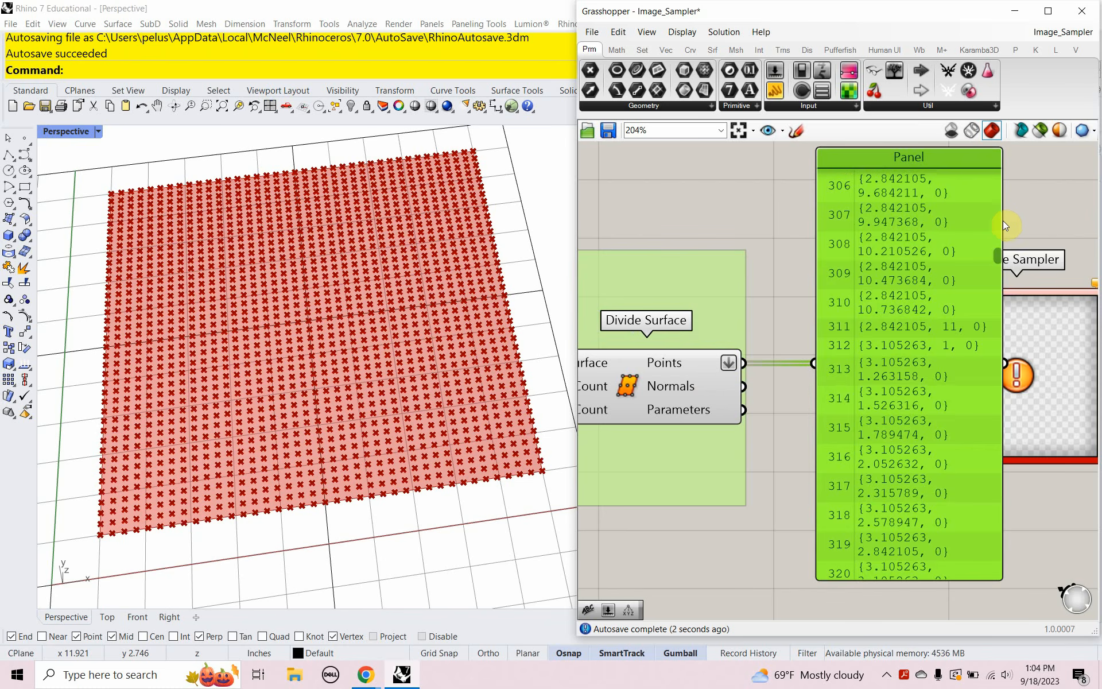
{"action": "left_click_drag", "start_coordinate": [1003, 225], "coordinate": [1072, 226]}
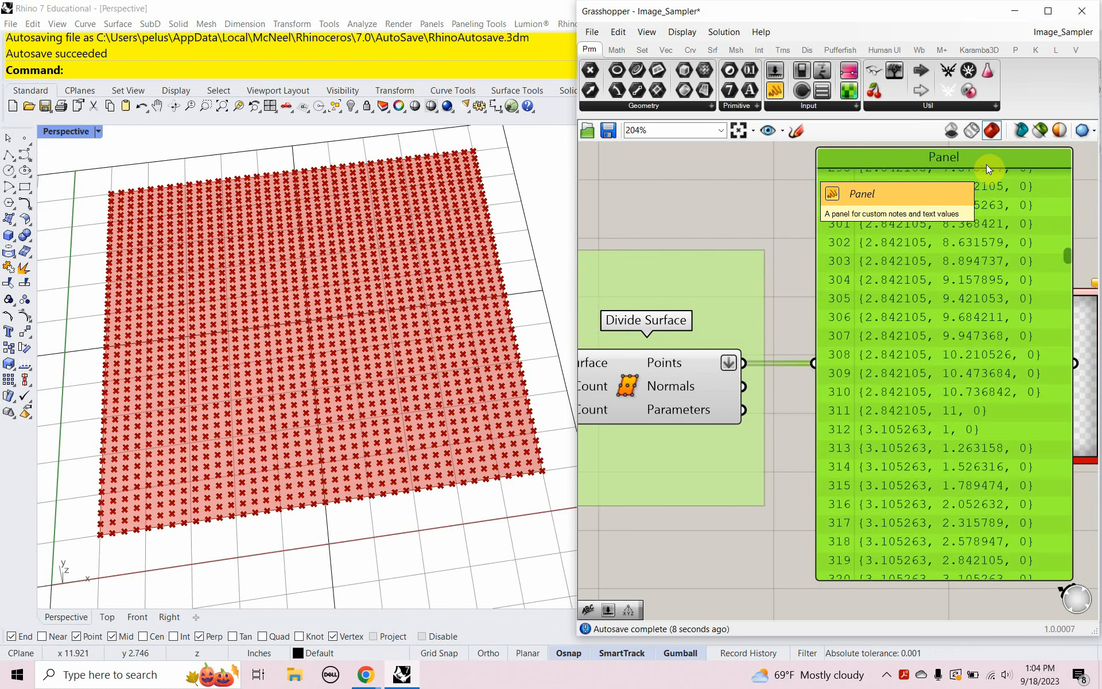
Step: Delete the Panel and flatten the Normals and Parameters outputs of Divide Surface
{"action": "key", "text": "Delete"}
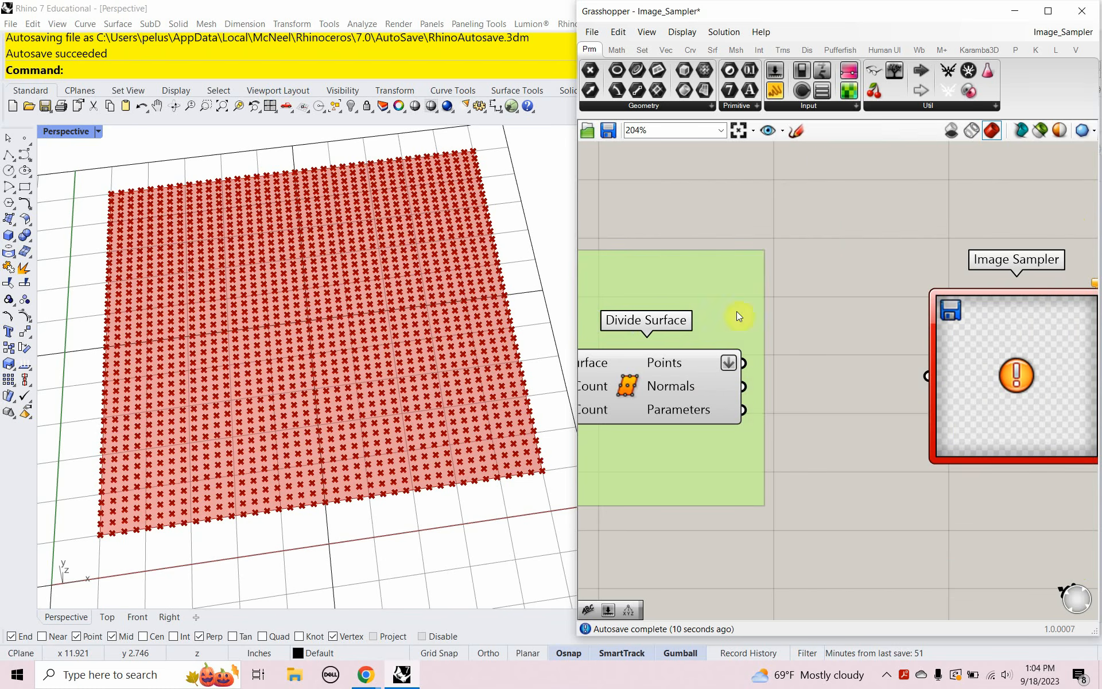
{"action": "right_click", "coordinate": [726, 389]}
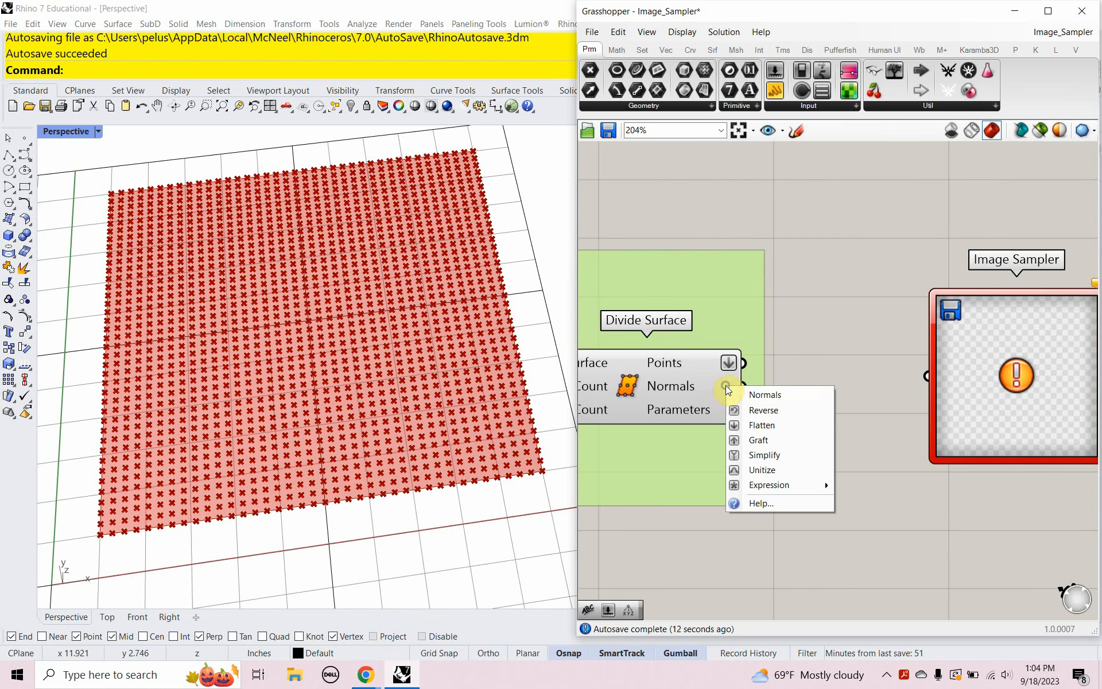
{"action": "left_click", "coordinate": [762, 427]}
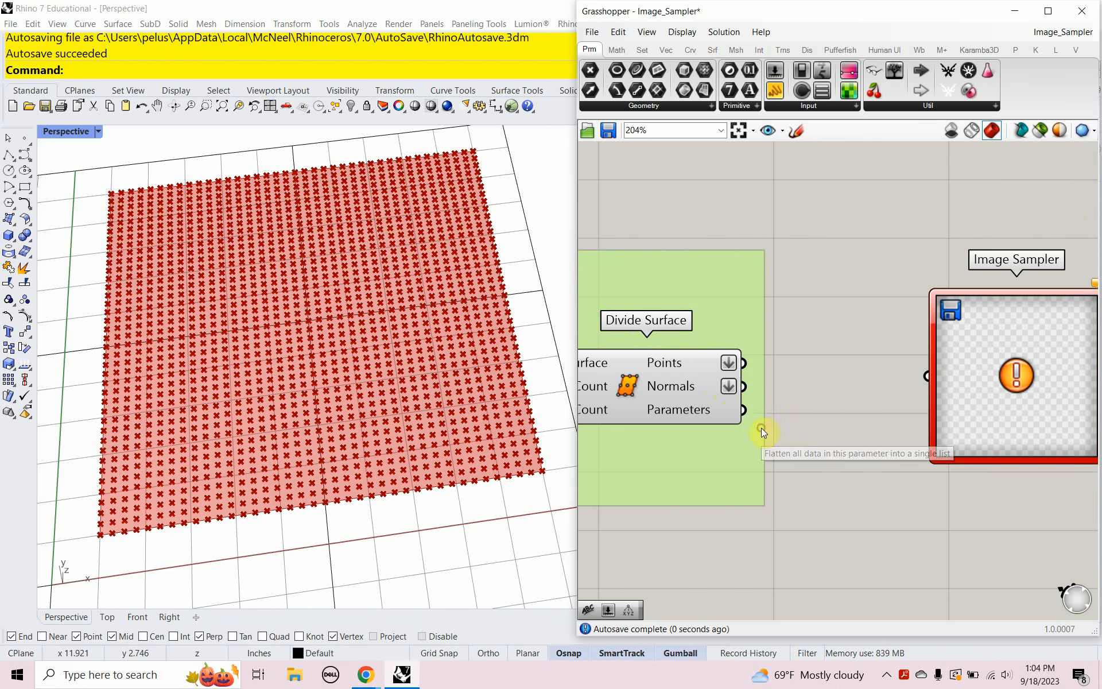
{"action": "right_click", "coordinate": [730, 409]}
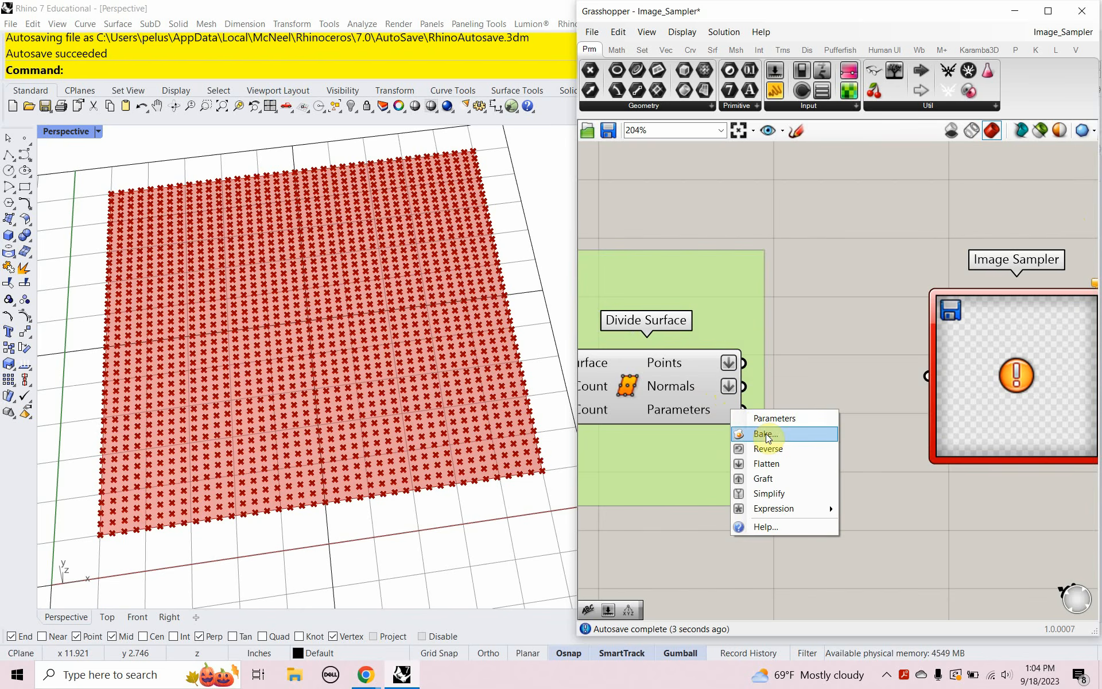
{"action": "left_click", "coordinate": [766, 464]}
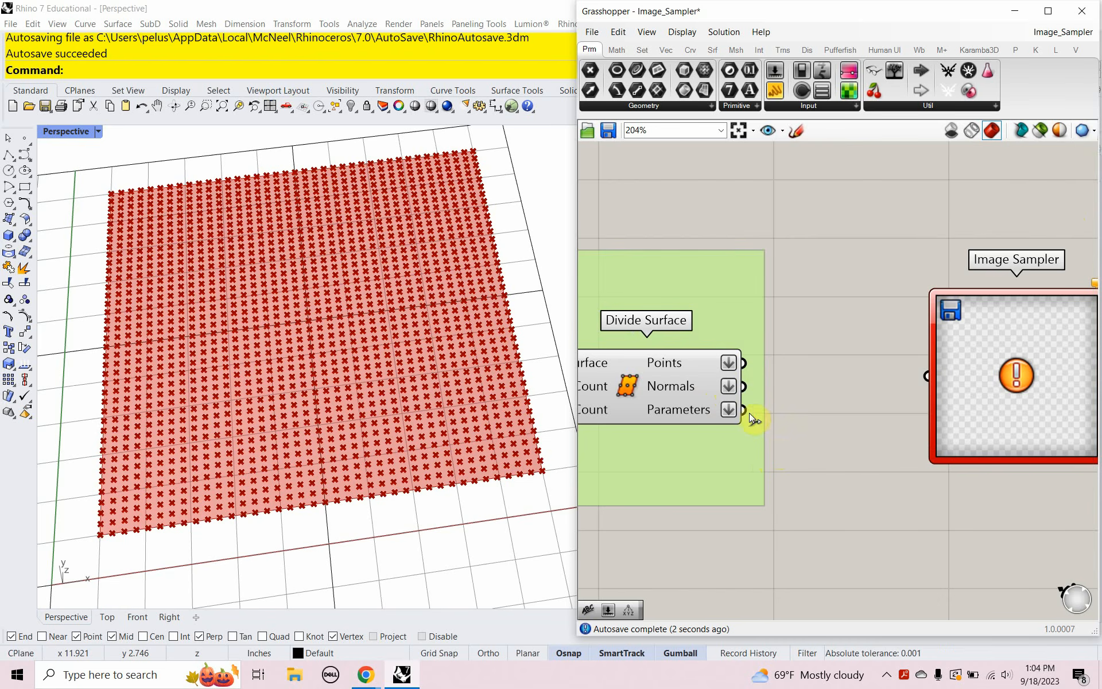
Step: Connect the Parameters output of Divide Surface to the Image Sampler and move the sampler so the wire runs straight
{"action": "left_click_drag", "start_coordinate": [744, 410], "coordinate": [922, 381]}
{"action": "right_click_drag", "start_coordinate": [857, 443], "coordinate": [793, 426]}
{"action": "left_click_drag", "start_coordinate": [895, 382], "coordinate": [916, 422]}
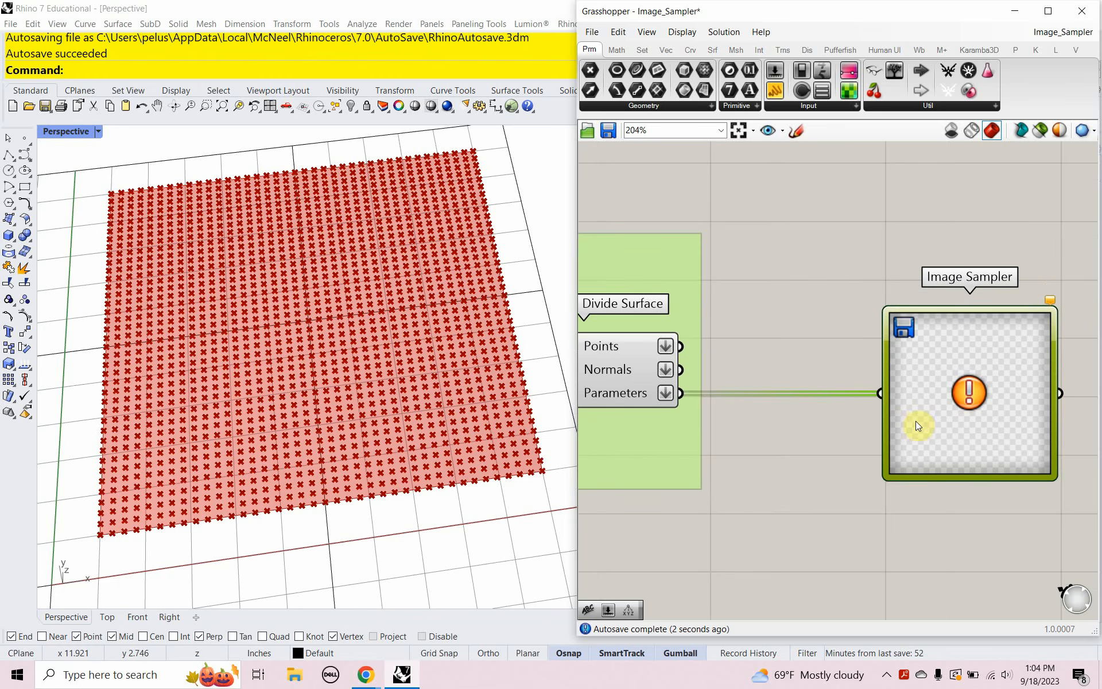
Step: Load the image Mies-01 from the Image_Sampler folder into the Image Sampler, keeping its other settings
{"action": "double_click", "coordinate": [963, 422]}
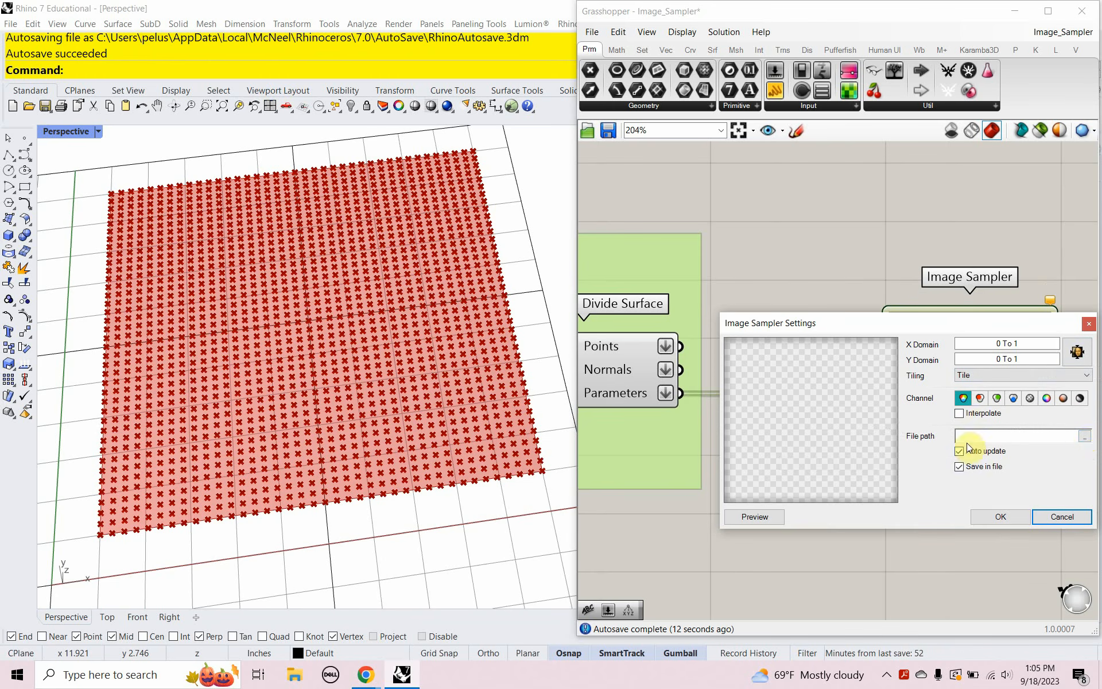
{"action": "left_click", "coordinate": [1084, 438]}
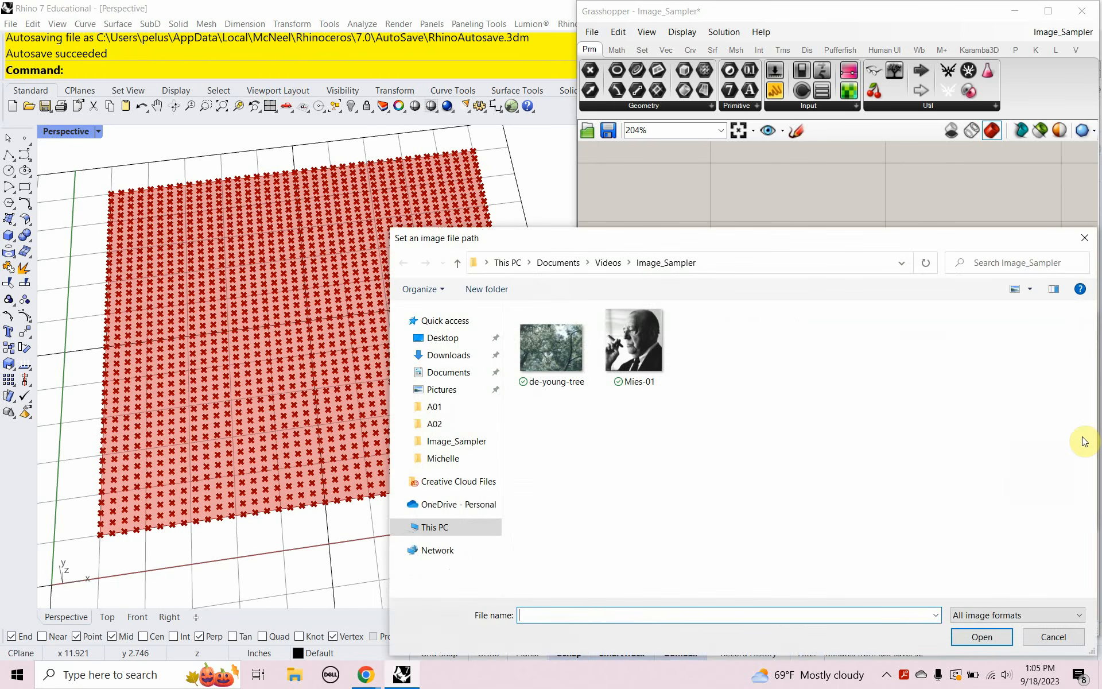
{"action": "left_click", "coordinate": [634, 344]}
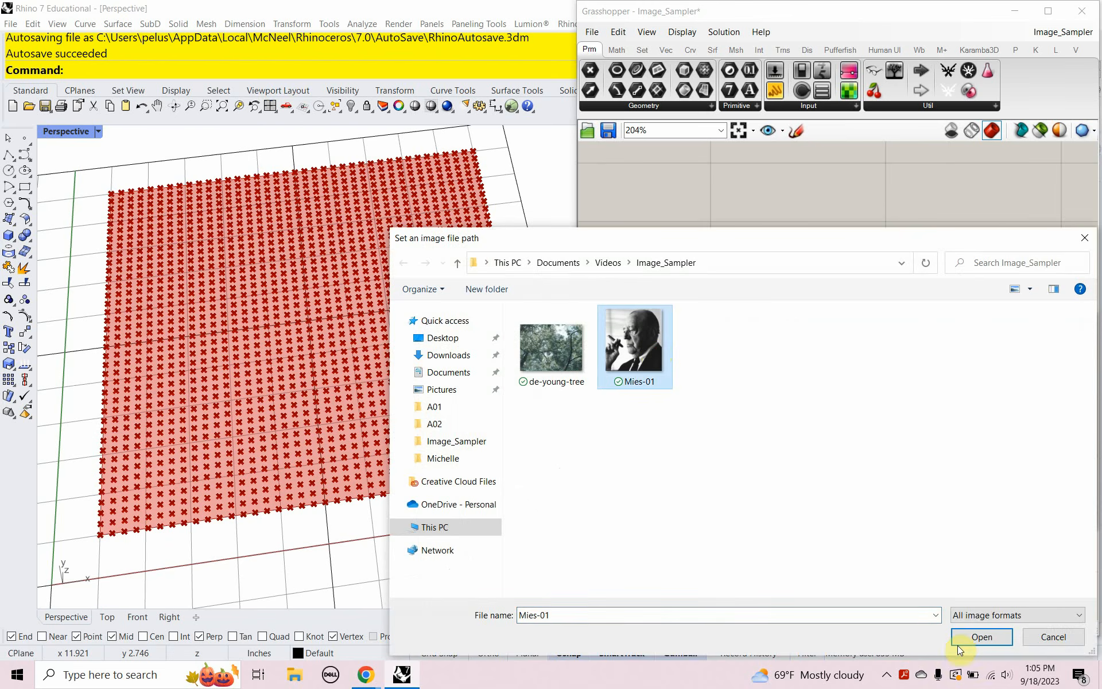
{"action": "left_click", "coordinate": [974, 638]}
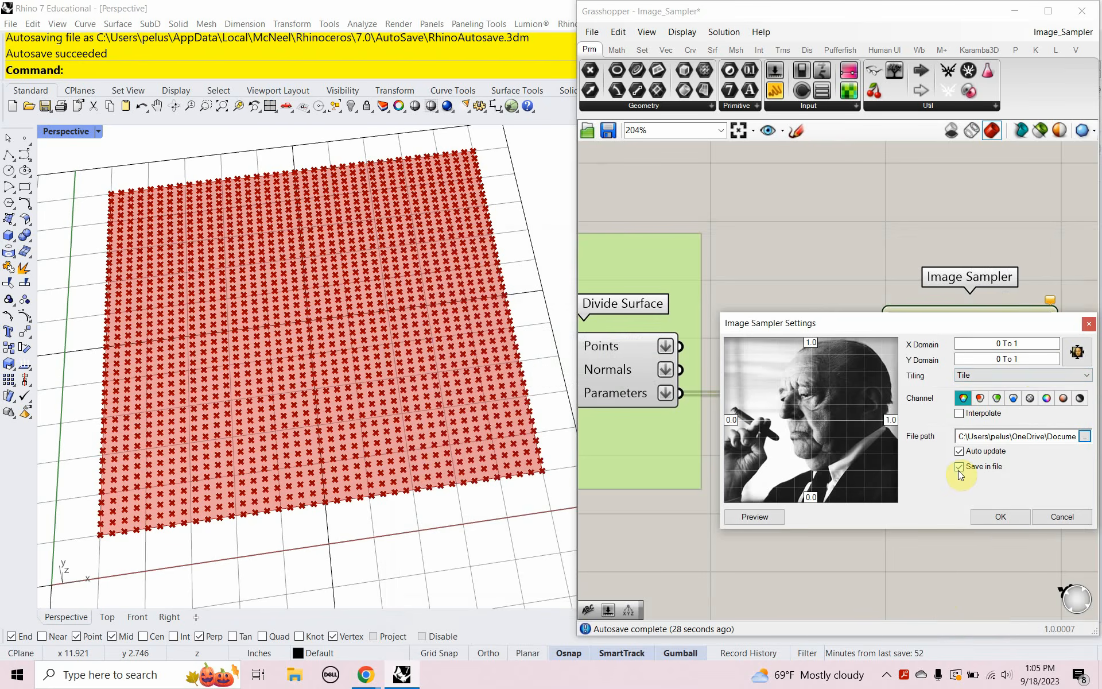
{"action": "left_click", "coordinate": [1001, 520]}
Step: Add a Circle CNR component beyond the Image Sampler and place it slightly higher than the sampler
{"action": "scroll", "coordinate": [794, 471], "scroll_direction": "down", "scroll_amount": 3}
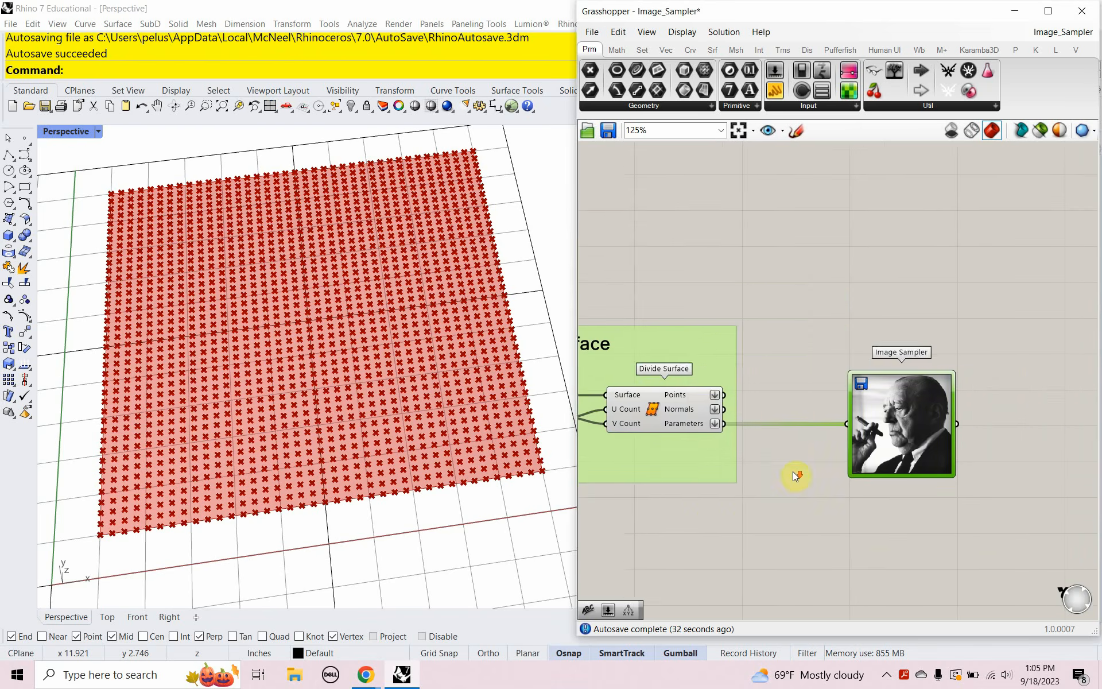
{"action": "right_click_drag", "start_coordinate": [793, 471], "coordinate": [890, 454]}
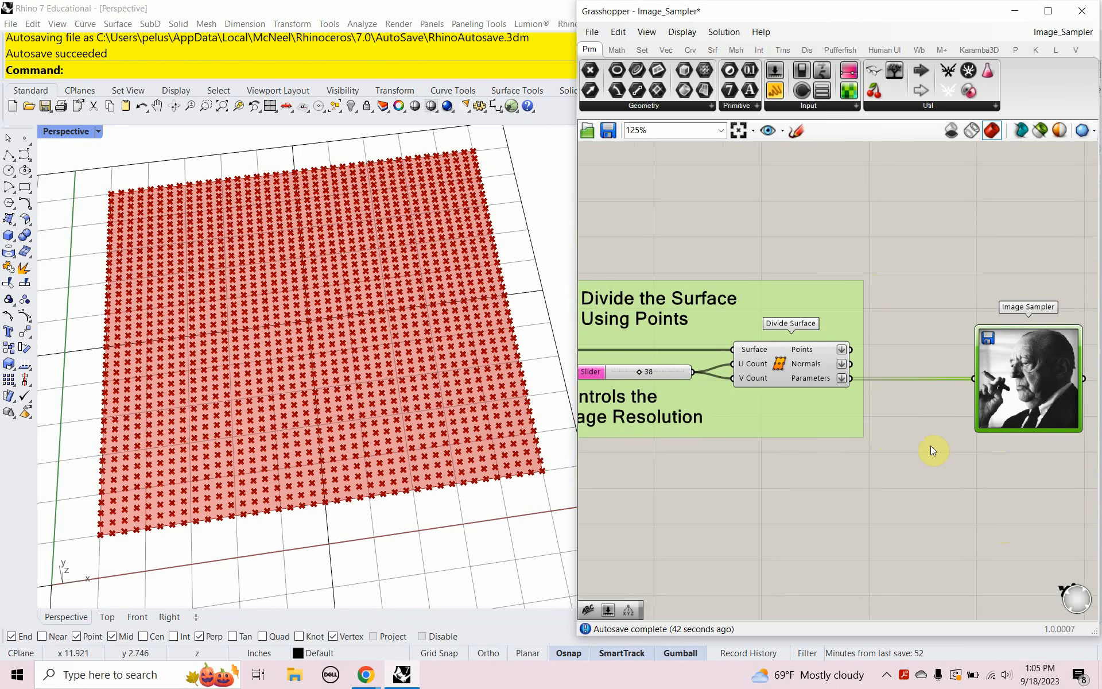
{"action": "right_click_drag", "start_coordinate": [931, 446], "coordinate": [761, 453]}
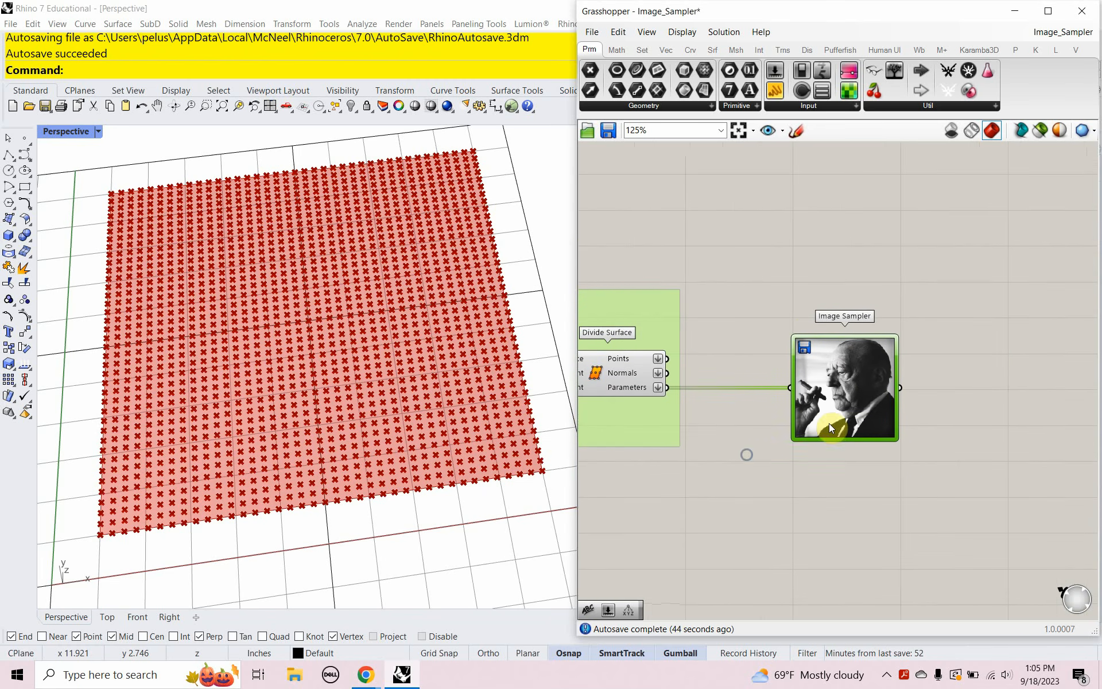
{"action": "double_click", "coordinate": [991, 295]}
{"action": "type", "text": "circle"}
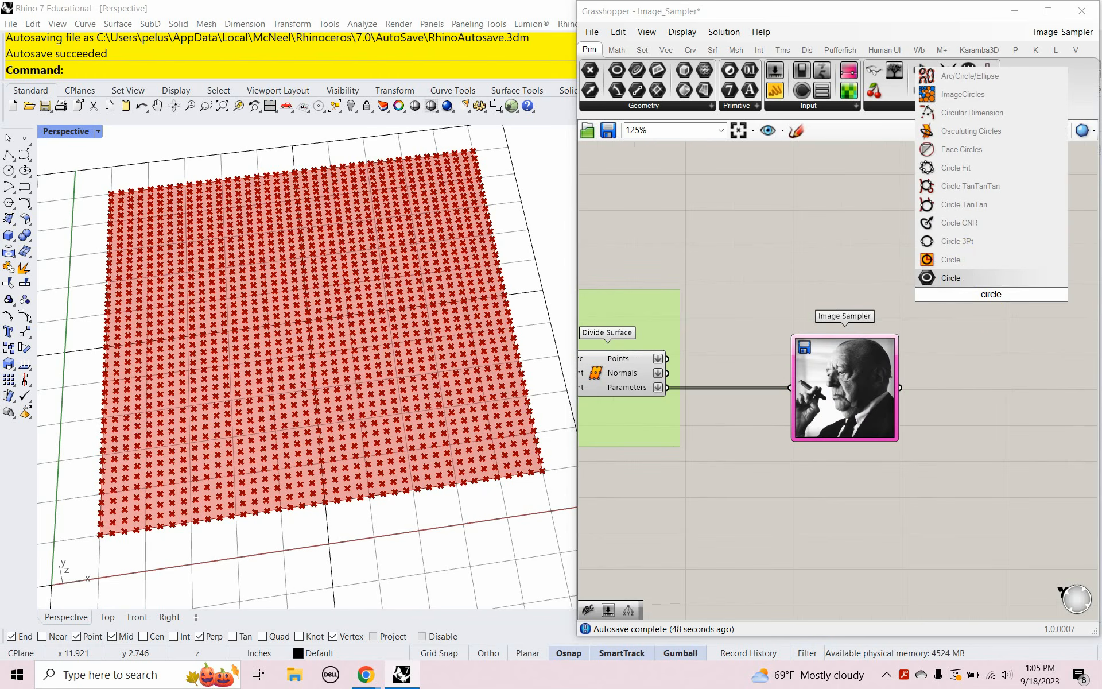
{"action": "left_click", "coordinate": [961, 223]}
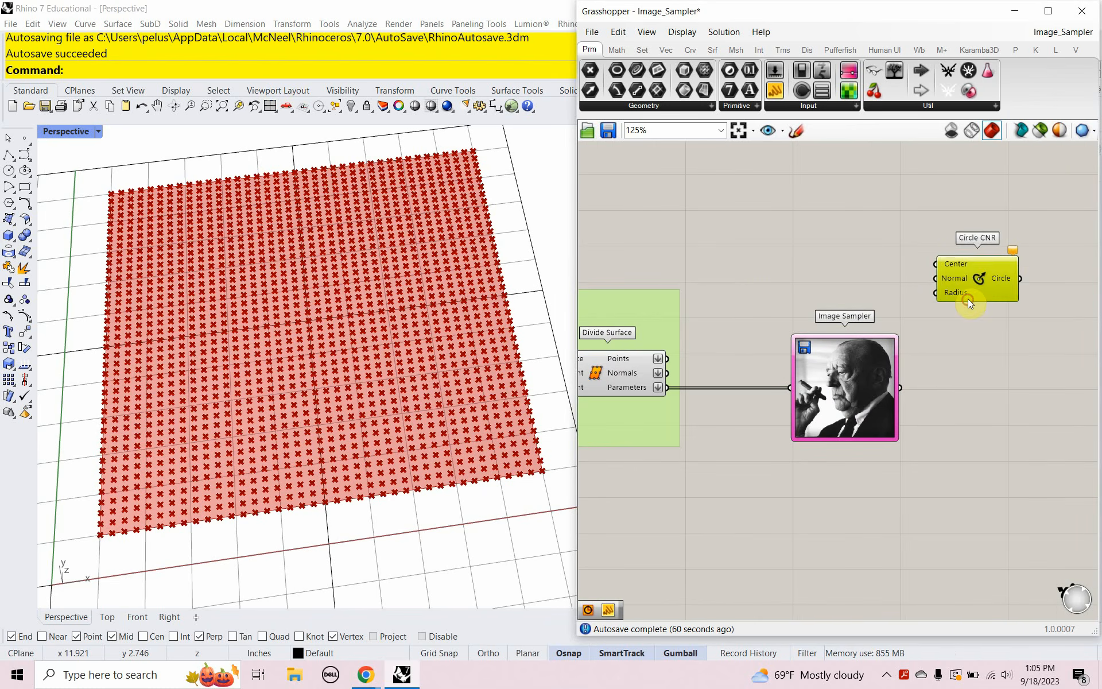
{"action": "left_click_drag", "start_coordinate": [968, 299], "coordinate": [946, 267]}
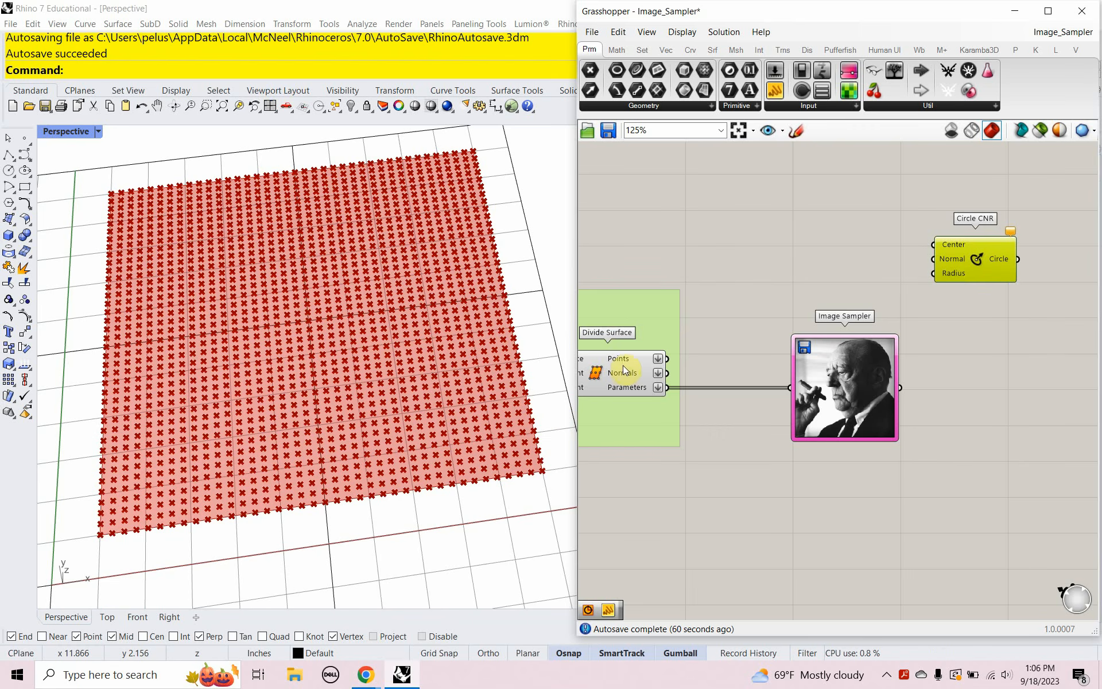
Step: Connect the Image Sampler output to the Radius input of Circle CNR
{"action": "mouse_move", "coordinate": [622, 361]}
{"action": "scroll", "coordinate": [825, 377], "scroll_direction": "up", "scroll_amount": 5}
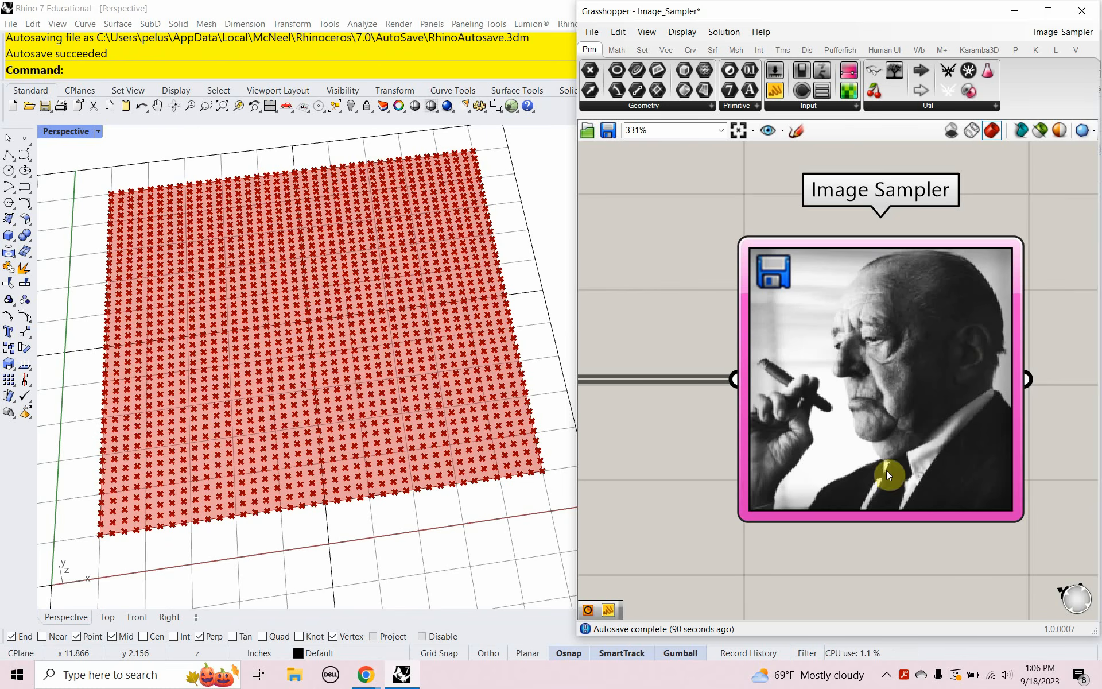
{"action": "scroll", "coordinate": [821, 444], "scroll_direction": "down", "scroll_amount": 3}
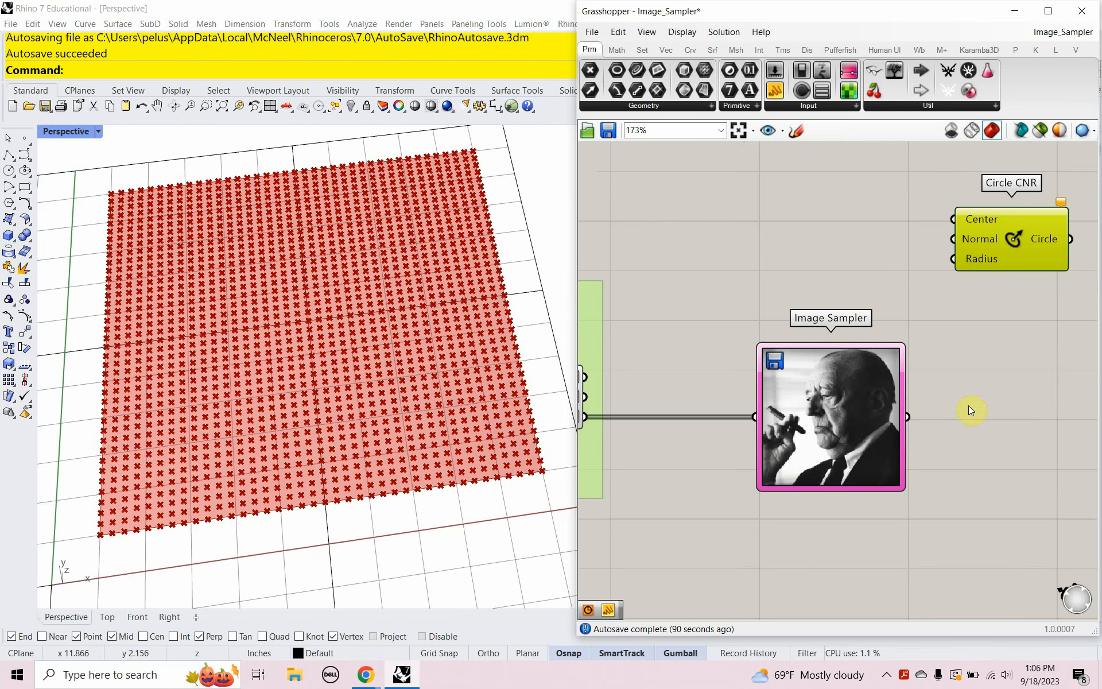
{"action": "left_click_drag", "start_coordinate": [907, 417], "coordinate": [955, 258]}
{"action": "right_click_drag", "start_coordinate": [984, 374], "coordinate": [866, 369]}
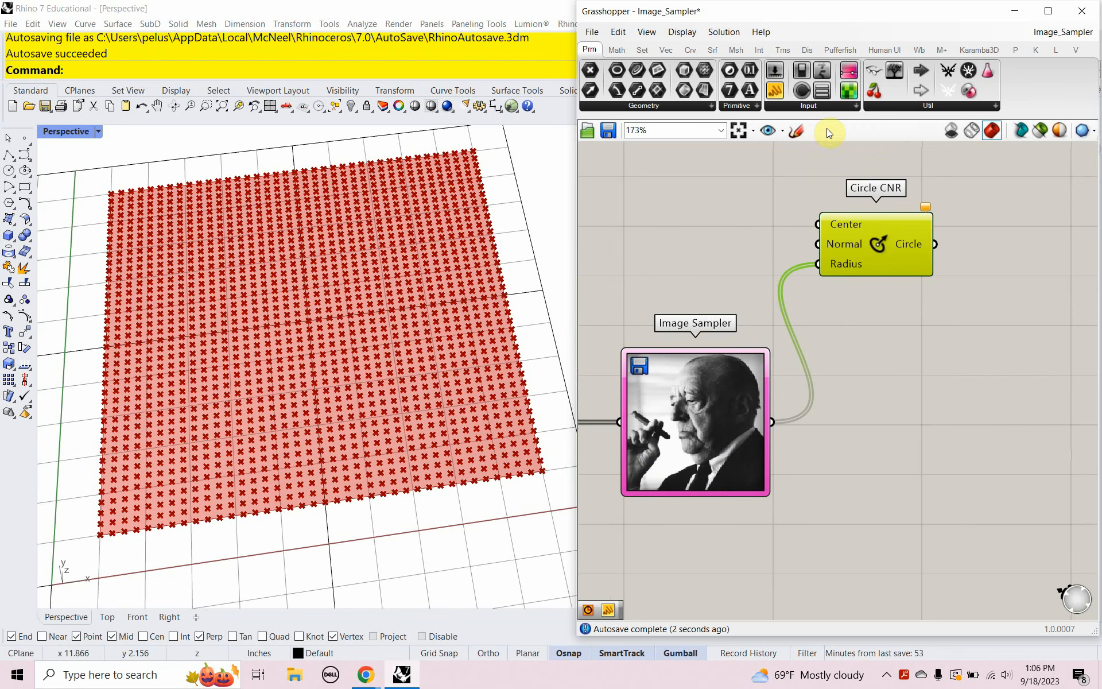
Step: Add a Panel fed by the Image Sampler output, lengthen it to list more values and align it with the sampler
{"action": "left_click_drag", "start_coordinate": [776, 90], "coordinate": [939, 403]}
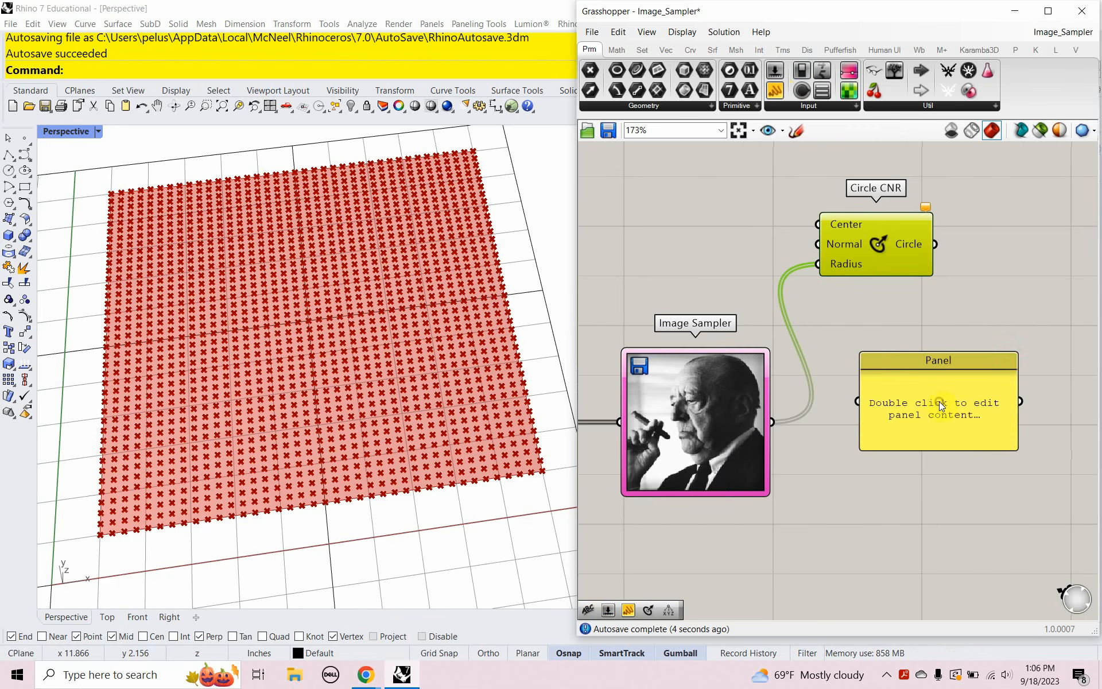
{"action": "left_click_drag", "start_coordinate": [771, 421], "coordinate": [856, 401]}
{"action": "left_click_drag", "start_coordinate": [898, 358], "coordinate": [914, 386]}
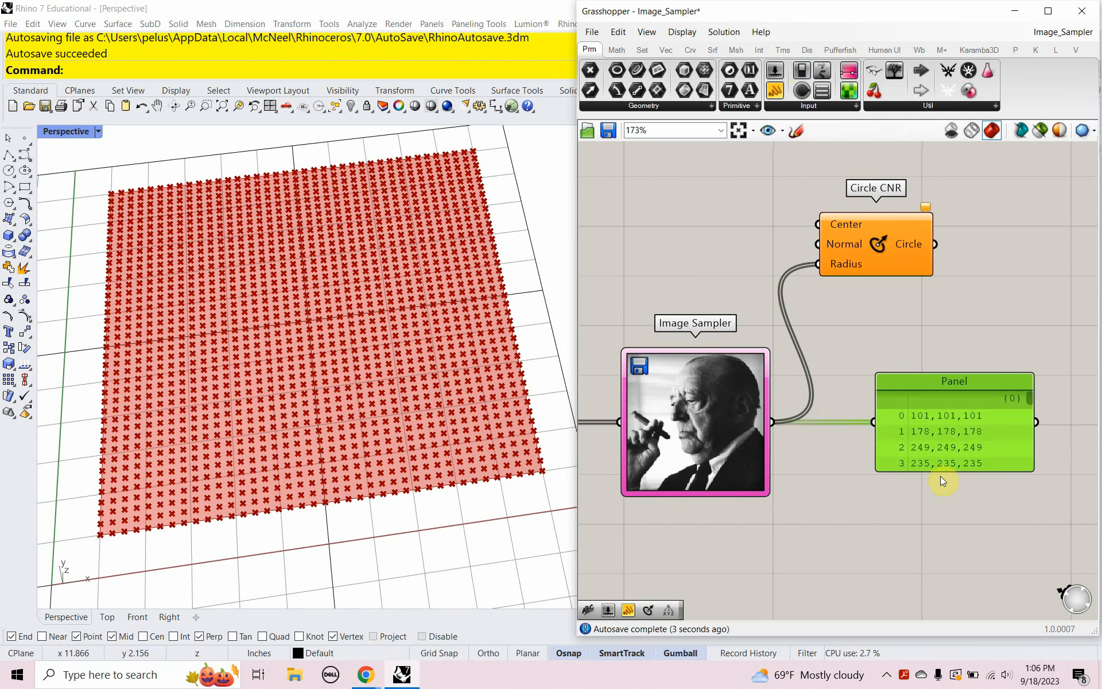
{"action": "left_click_drag", "start_coordinate": [942, 472], "coordinate": [969, 581]}
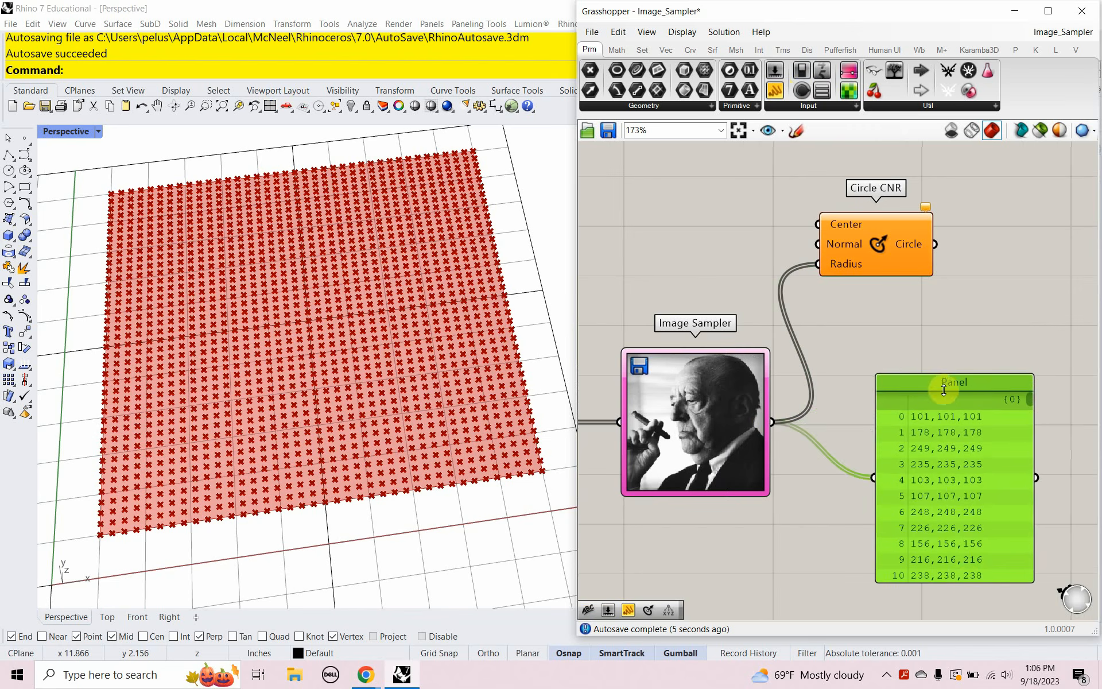
{"action": "left_click_drag", "start_coordinate": [936, 387], "coordinate": [940, 332]}
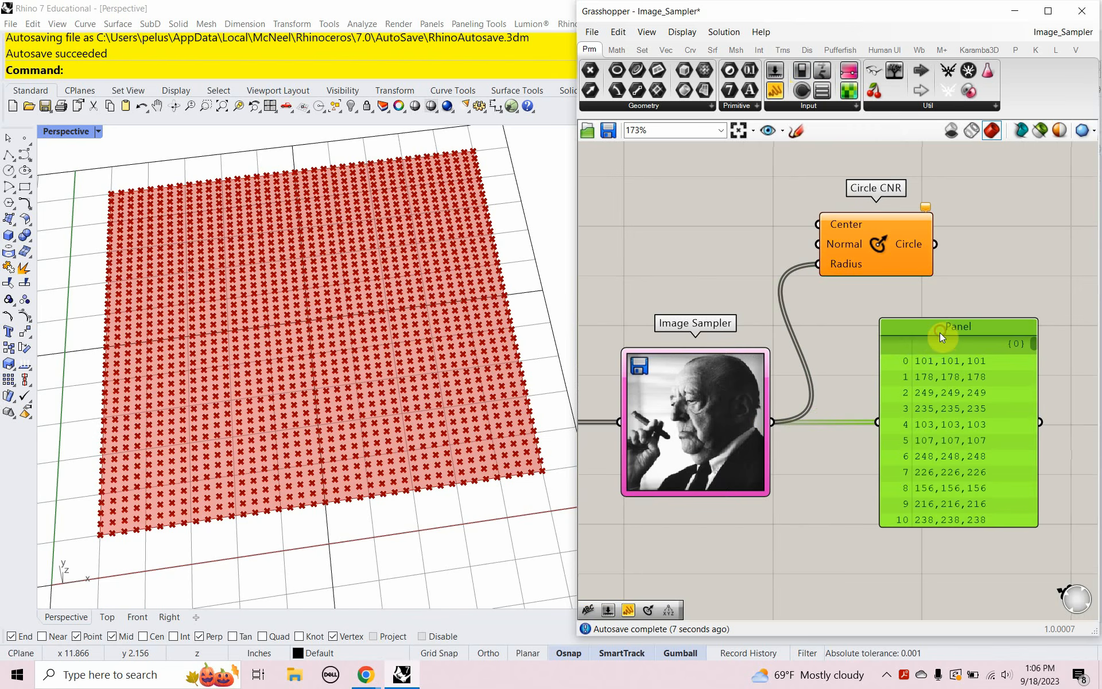
{"action": "right_click_drag", "start_coordinate": [729, 484], "coordinate": [799, 476]}
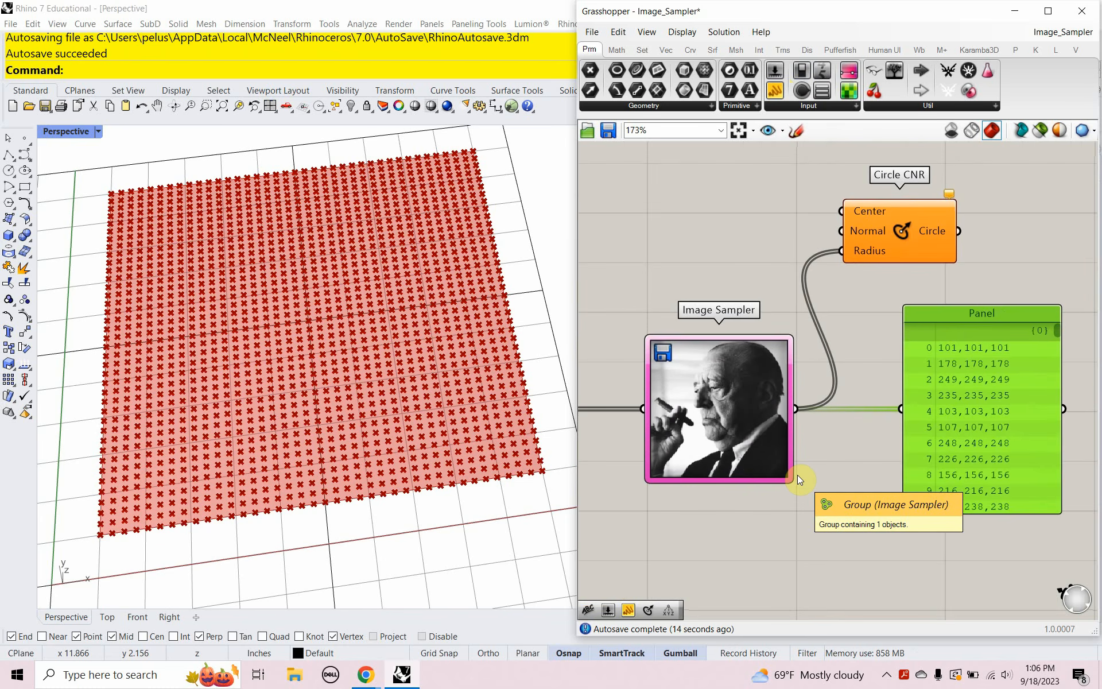
{"action": "left_click", "coordinate": [714, 425]}
{"action": "double_click", "coordinate": [715, 425]}
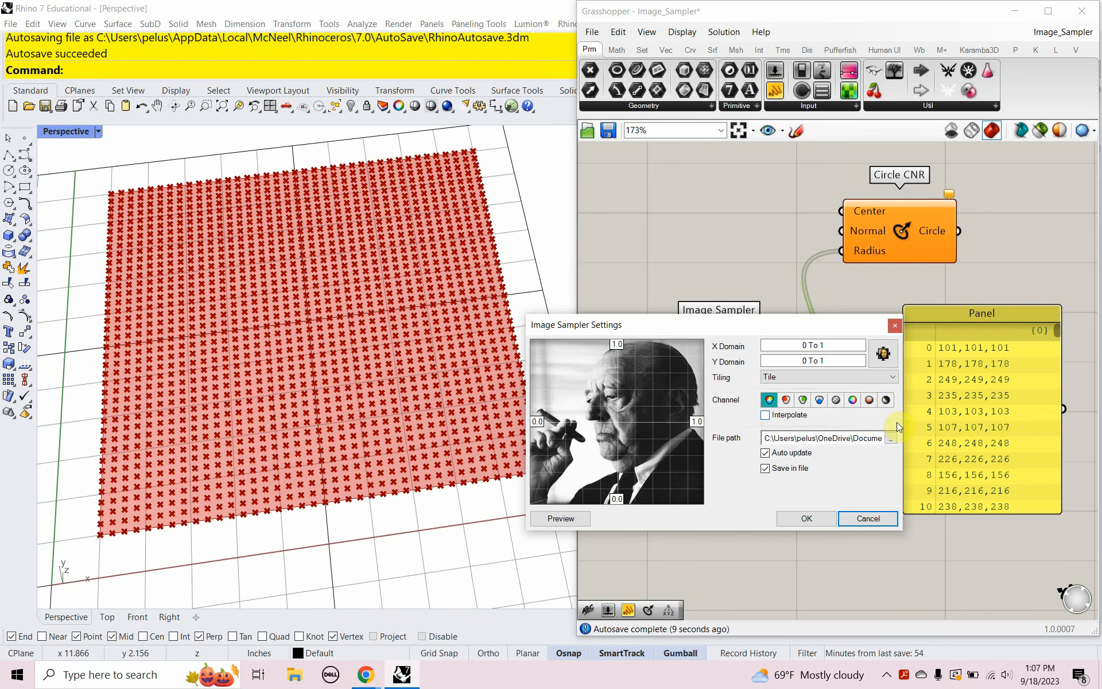
{"action": "left_click", "coordinate": [886, 401]}
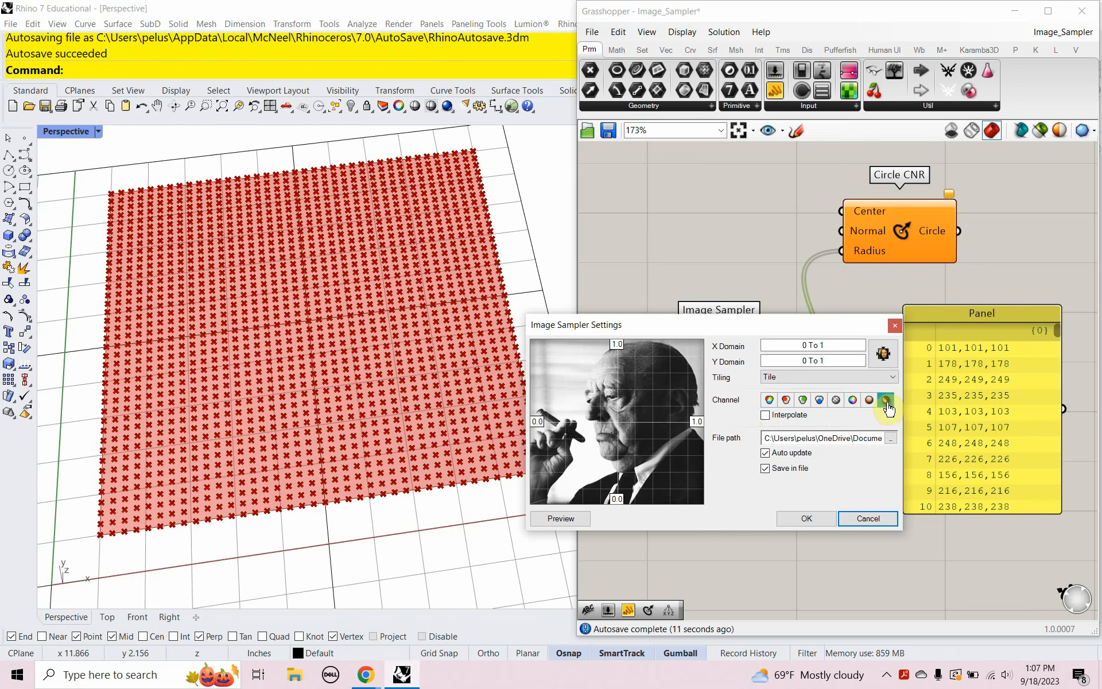
{"action": "left_click", "coordinate": [805, 515]}
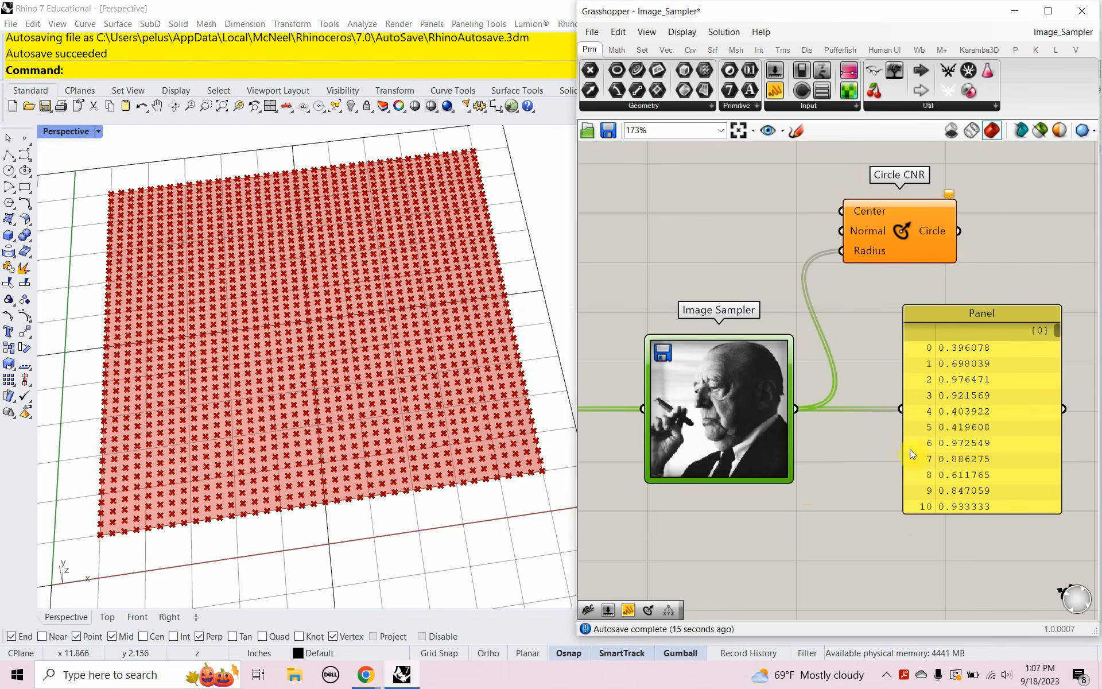
Step: Connect the Points and Normals outputs of Divide Surface to Circle CNR's Center and Normal inputs, and move Circle CNR clear of the Panel
{"action": "left_click_drag", "start_coordinate": [874, 246], "coordinate": [946, 257]}
{"action": "scroll", "coordinate": [946, 258], "scroll_direction": "down", "scroll_amount": 2}
{"action": "right_click_drag", "start_coordinate": [941, 276], "coordinate": [979, 303]}
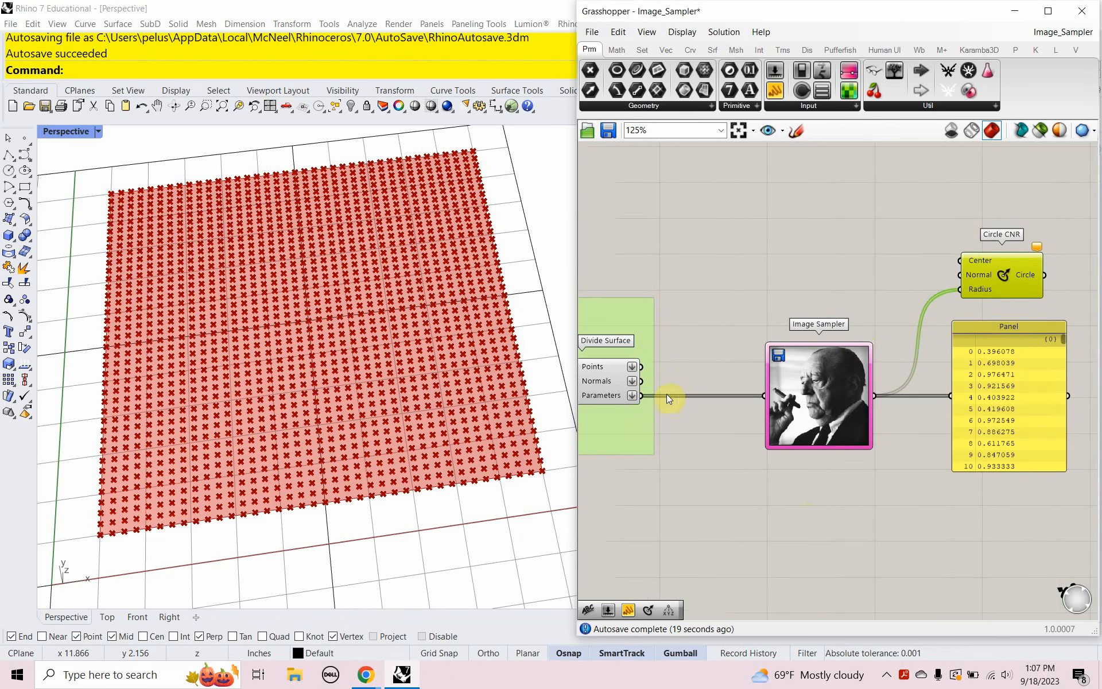
{"action": "left_click_drag", "start_coordinate": [642, 367], "coordinate": [959, 263]}
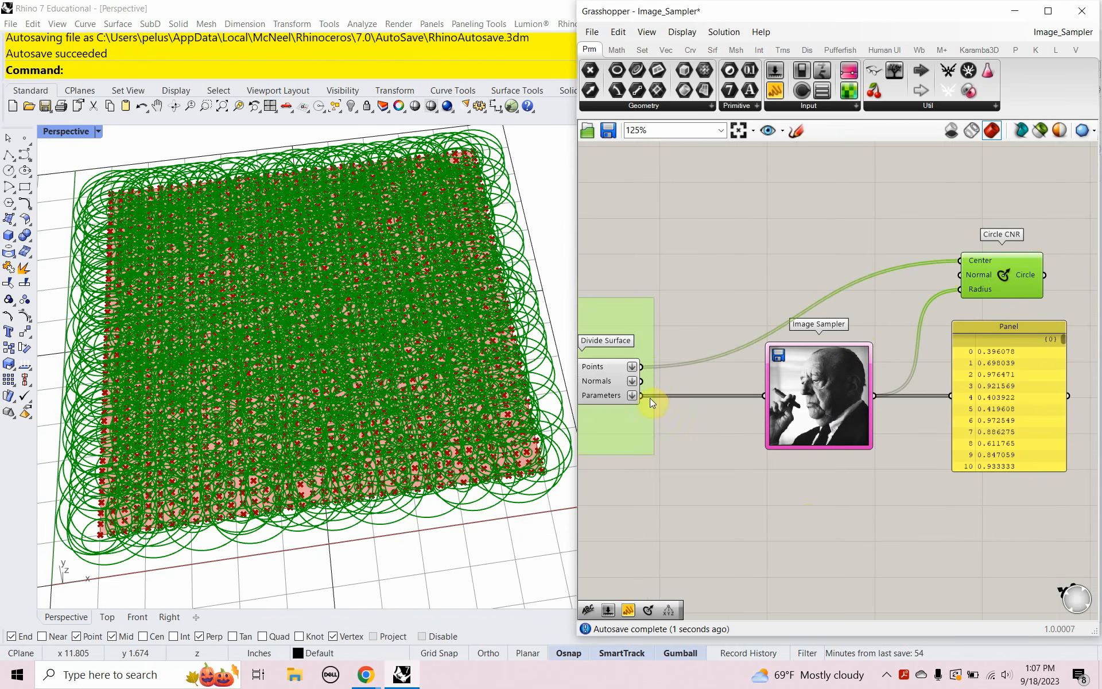
{"action": "left_click_drag", "start_coordinate": [643, 382], "coordinate": [970, 277]}
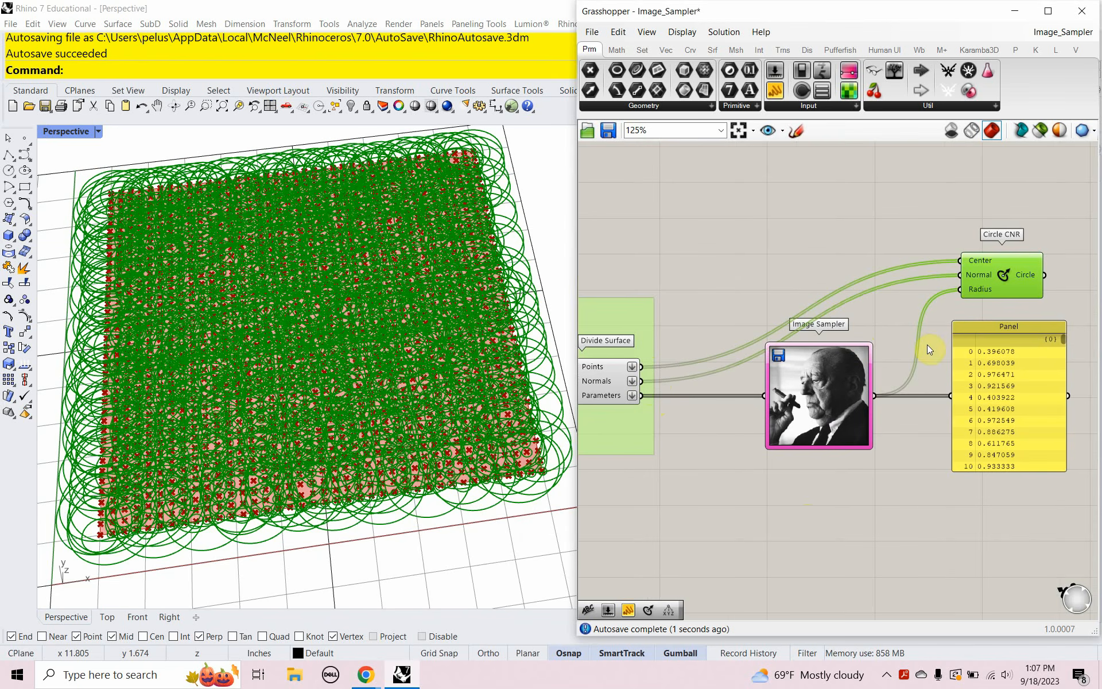
{"action": "left_click_drag", "start_coordinate": [989, 295], "coordinate": [986, 251]}
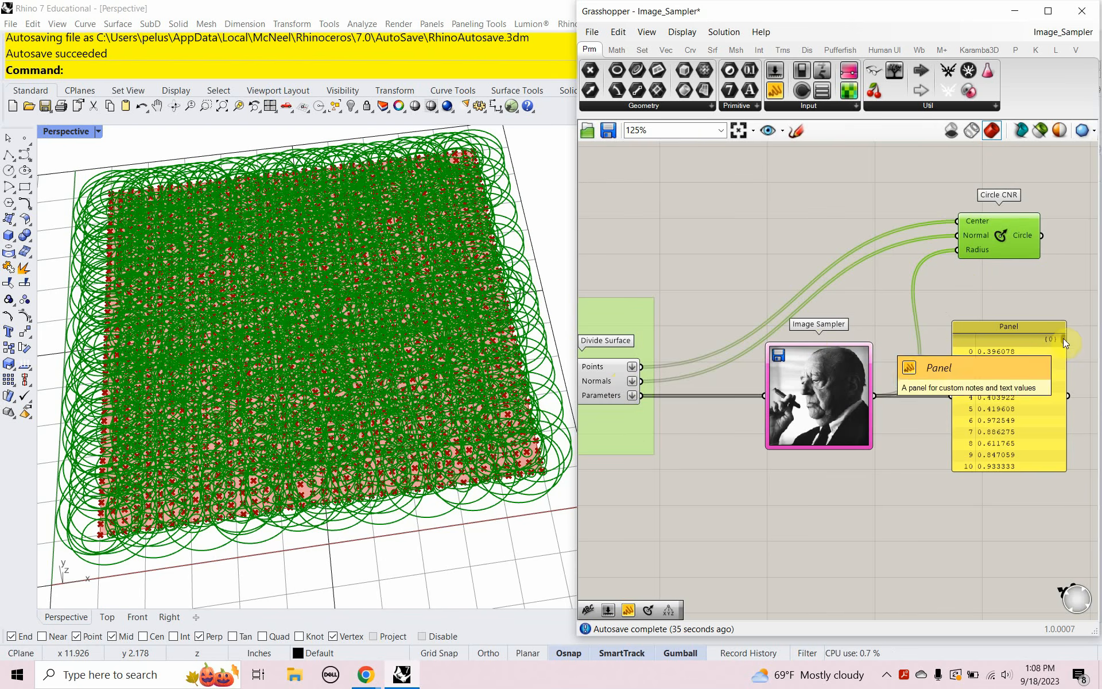
Step: Look through the brightness values listed in the Panel and add a Sort List component below it
{"action": "left_click_drag", "start_coordinate": [1063, 339], "coordinate": [1059, 460]}
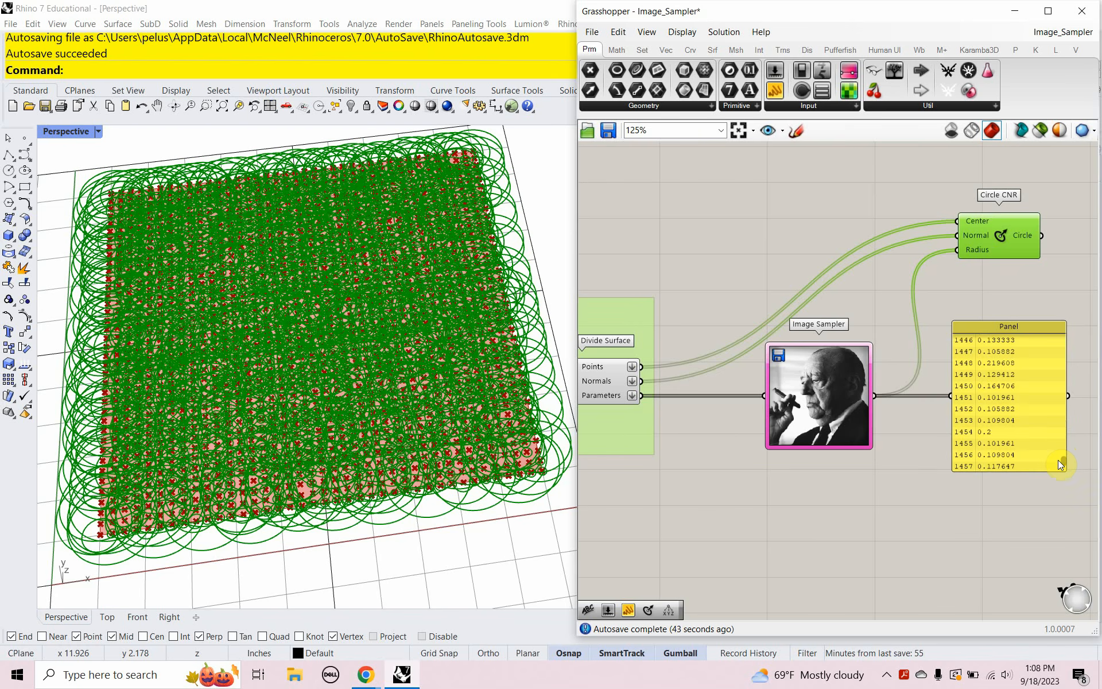
{"action": "left_click_drag", "start_coordinate": [1058, 460], "coordinate": [1068, 394]}
{"action": "right_click_drag", "start_coordinate": [952, 524], "coordinate": [870, 451]}
{"action": "double_click", "coordinate": [911, 449]}
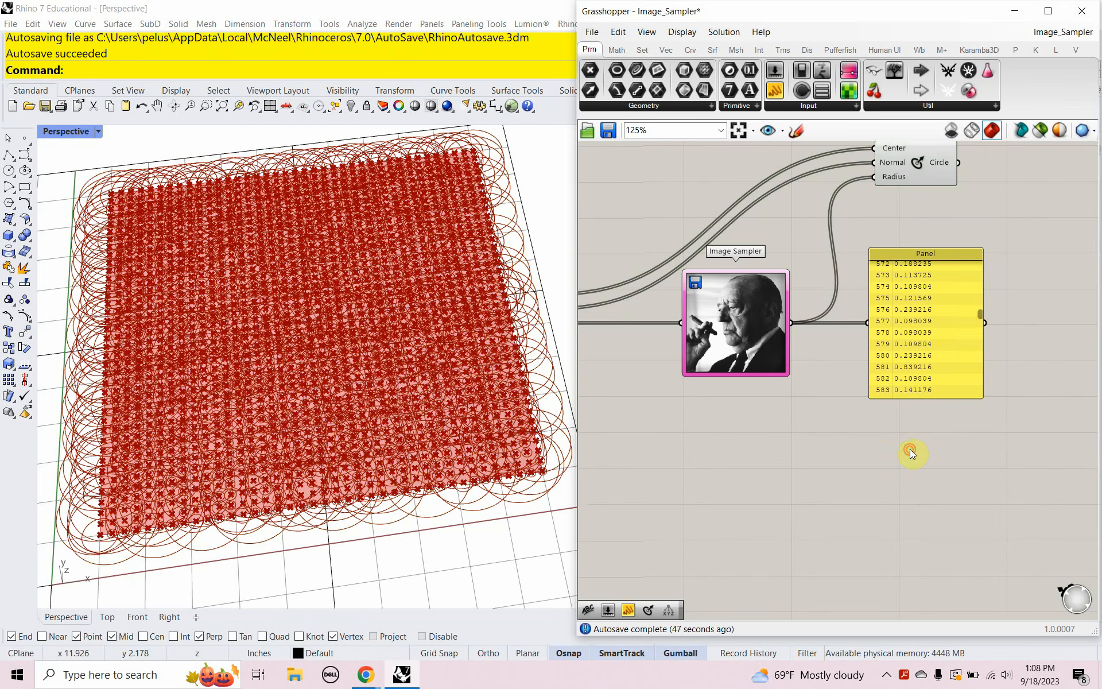
{"action": "type", "text": "sort"}
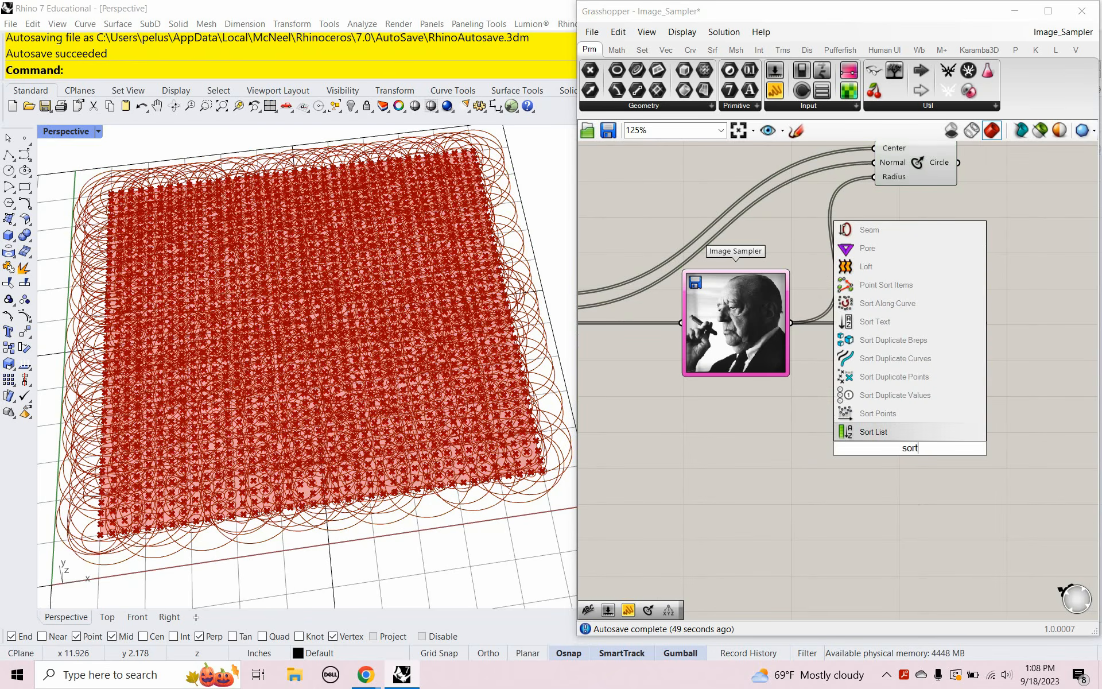
{"action": "key", "text": "Return"}
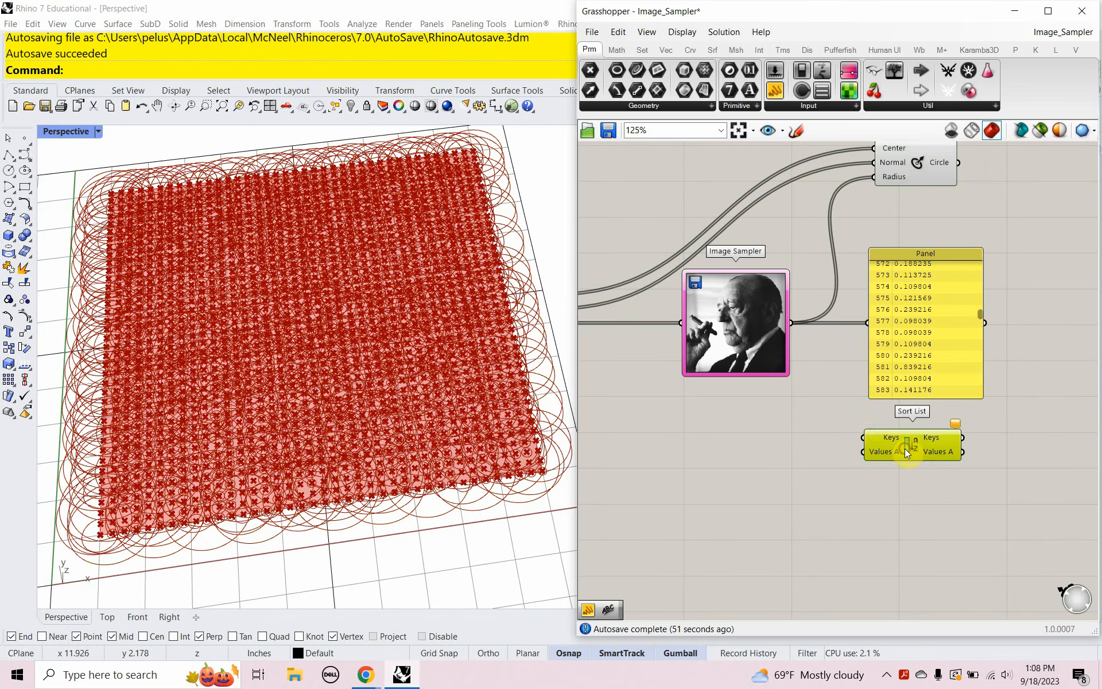
Step: Connect the Image Sampler output to Sort List's Keys input and list the sorted Keys in a new Panel, viewing its last values
{"action": "left_click_drag", "start_coordinate": [794, 325], "coordinate": [873, 430]}
{"action": "right_click_drag", "start_coordinate": [952, 457], "coordinate": [810, 457]}
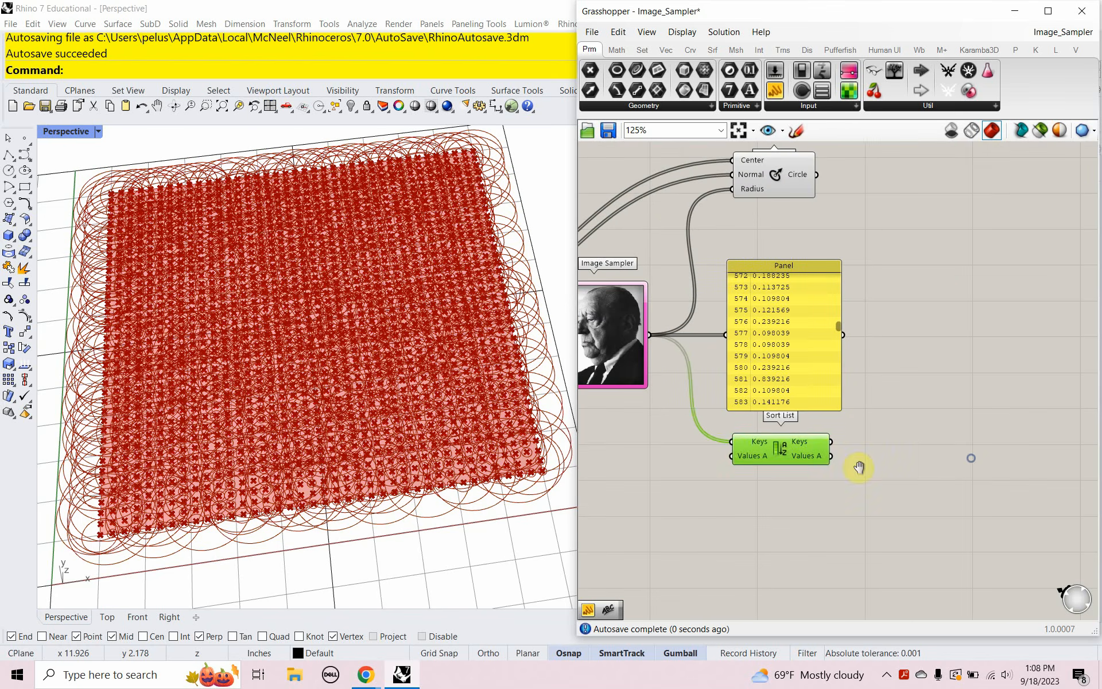
{"action": "double_click", "coordinate": [902, 444]}
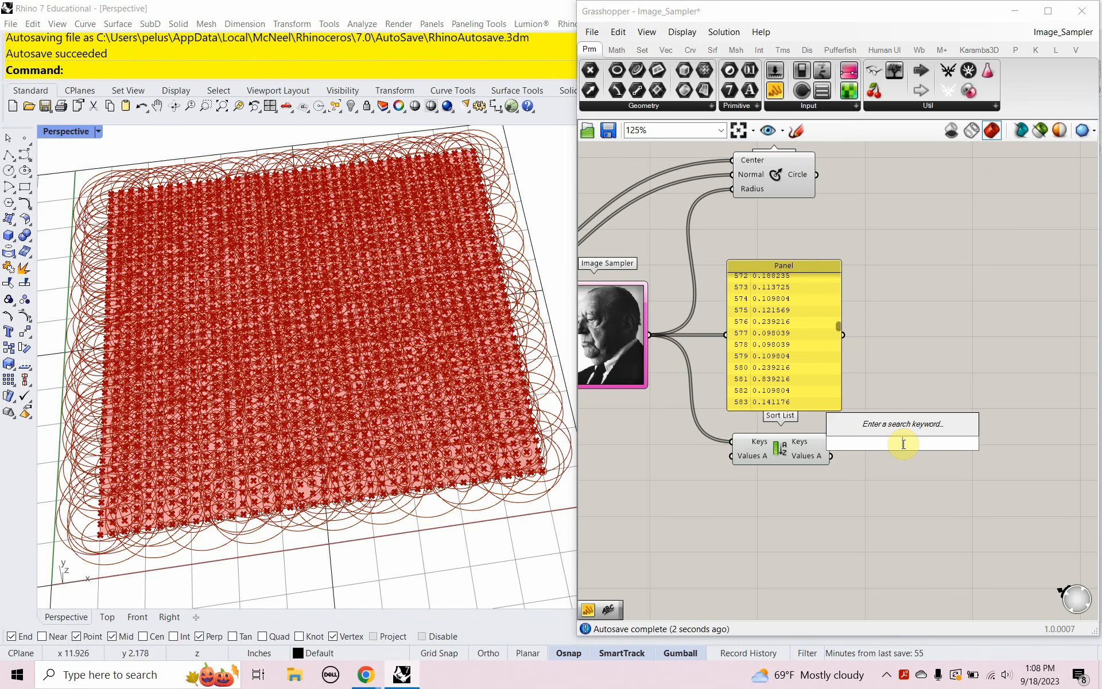
{"action": "type", "text": "pane"}
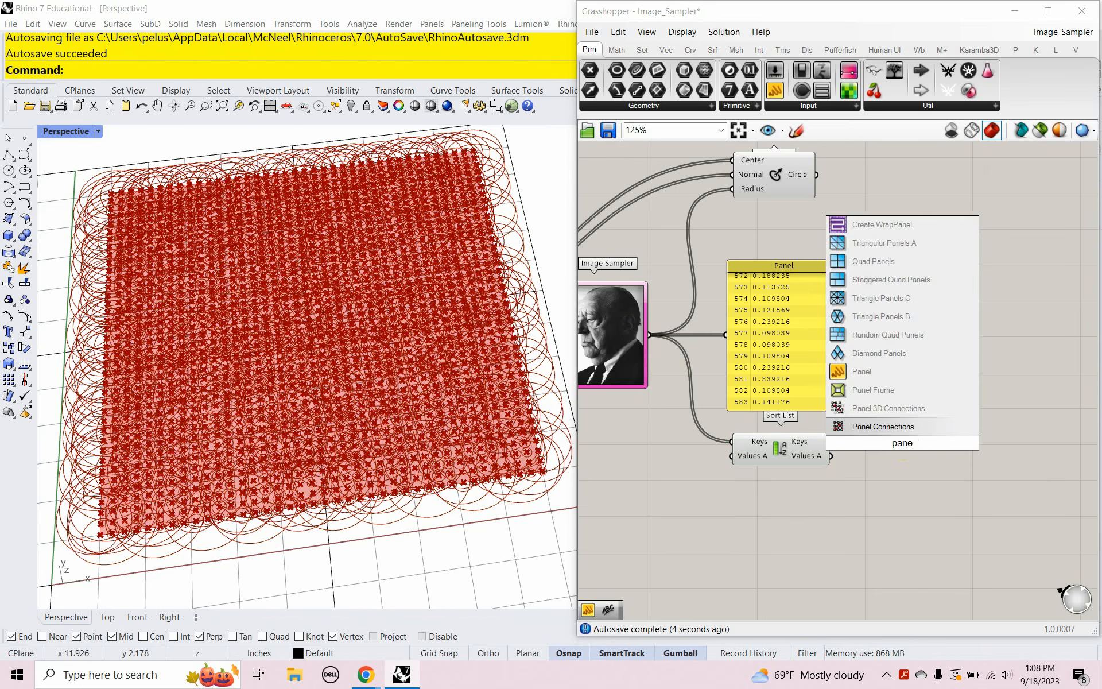
{"action": "left_click", "coordinate": [863, 372]}
{"action": "left_click_drag", "start_coordinate": [844, 446], "coordinate": [898, 406]}
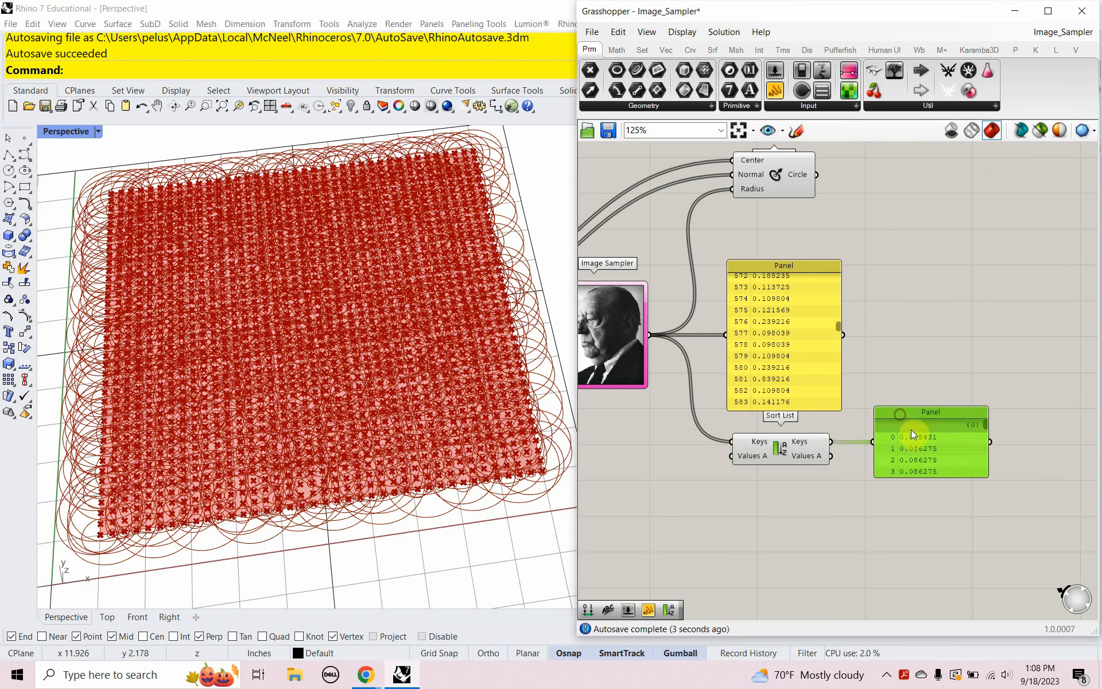
{"action": "left_click_drag", "start_coordinate": [985, 429], "coordinate": [988, 466]}
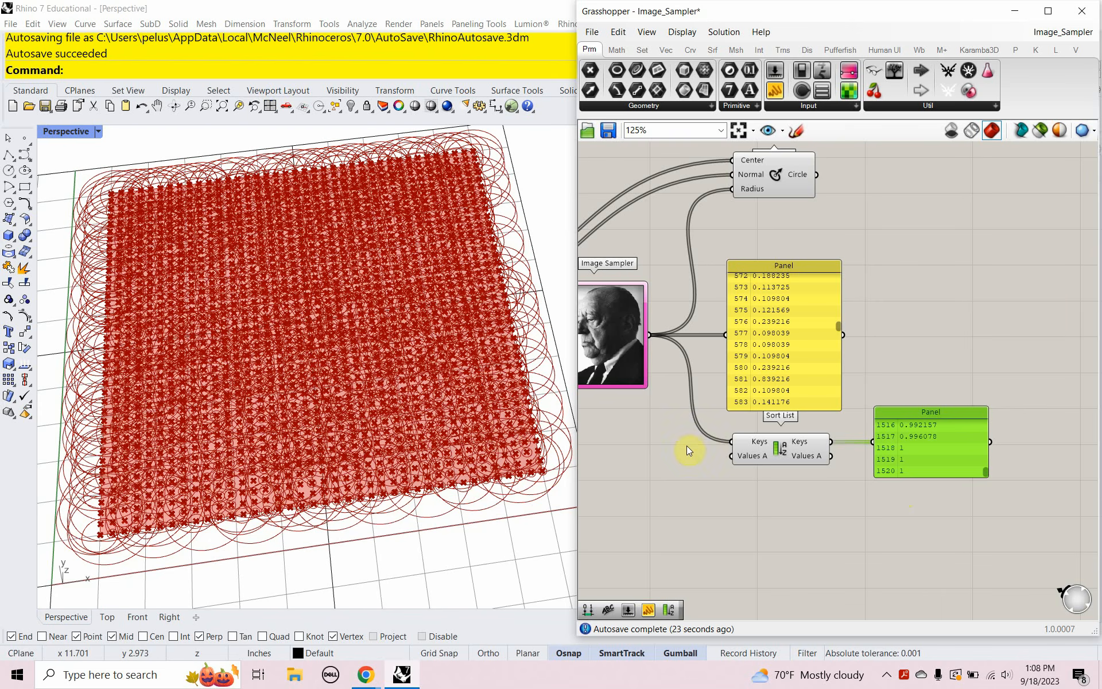
Step: Add a Scribble note to the canvas below the Image Sampler
{"action": "right_click_drag", "start_coordinate": [687, 449], "coordinate": [768, 435]}
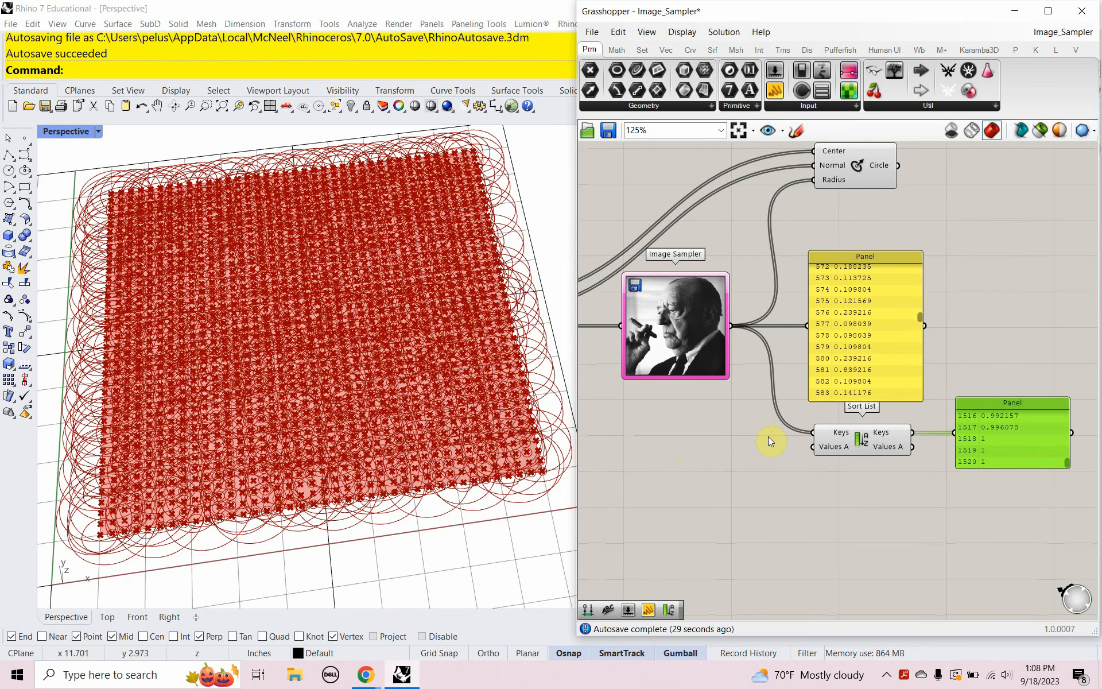
{"action": "right_click_drag", "start_coordinate": [763, 450], "coordinate": [866, 438]}
{"action": "scroll", "coordinate": [852, 431], "scroll_direction": "down", "scroll_amount": 1}
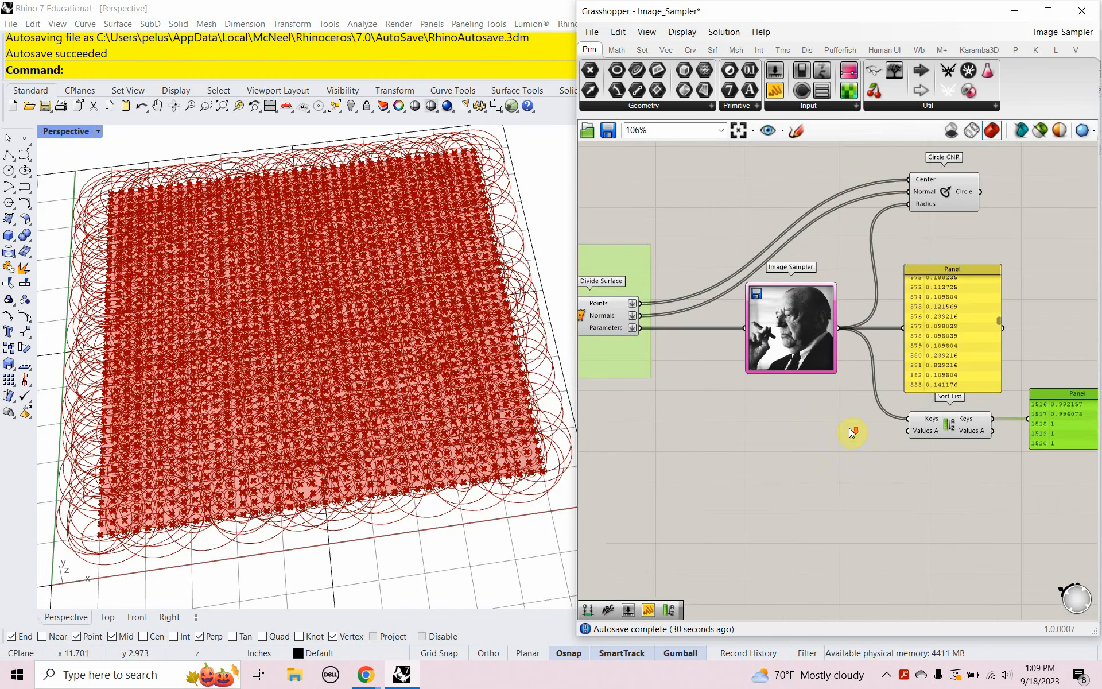
{"action": "scroll", "coordinate": [817, 405], "scroll_direction": "down", "scroll_amount": 2}
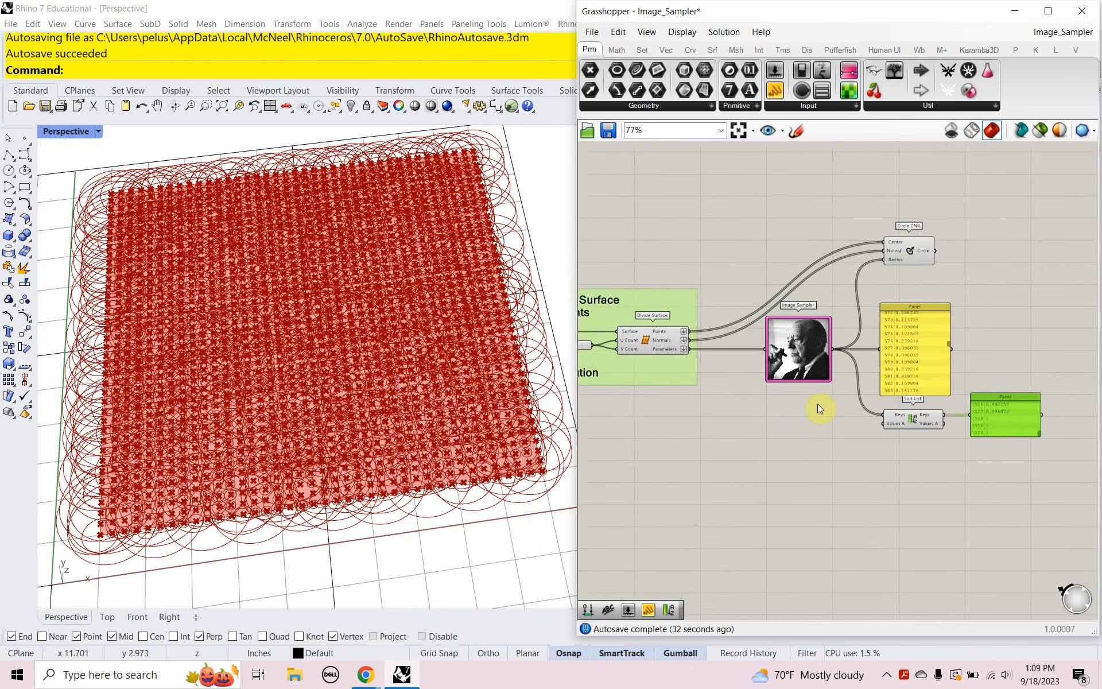
{"action": "right_click_drag", "start_coordinate": [817, 404], "coordinate": [753, 428]}
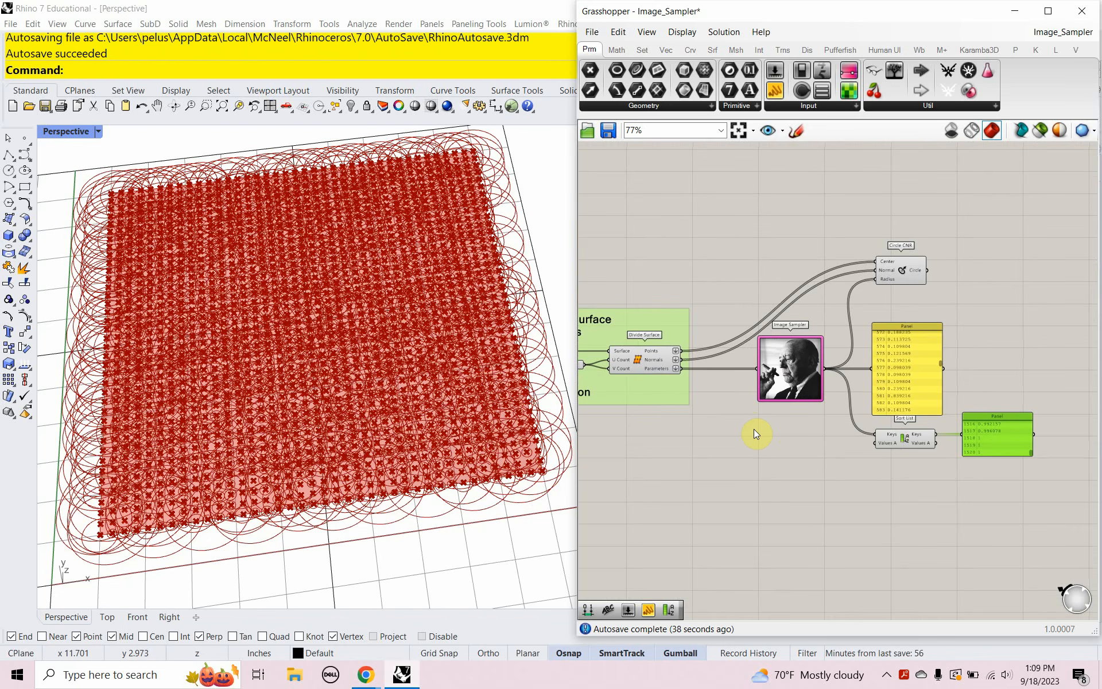
{"action": "double_click", "coordinate": [763, 464]}
{"action": "type", "text": "scr"}
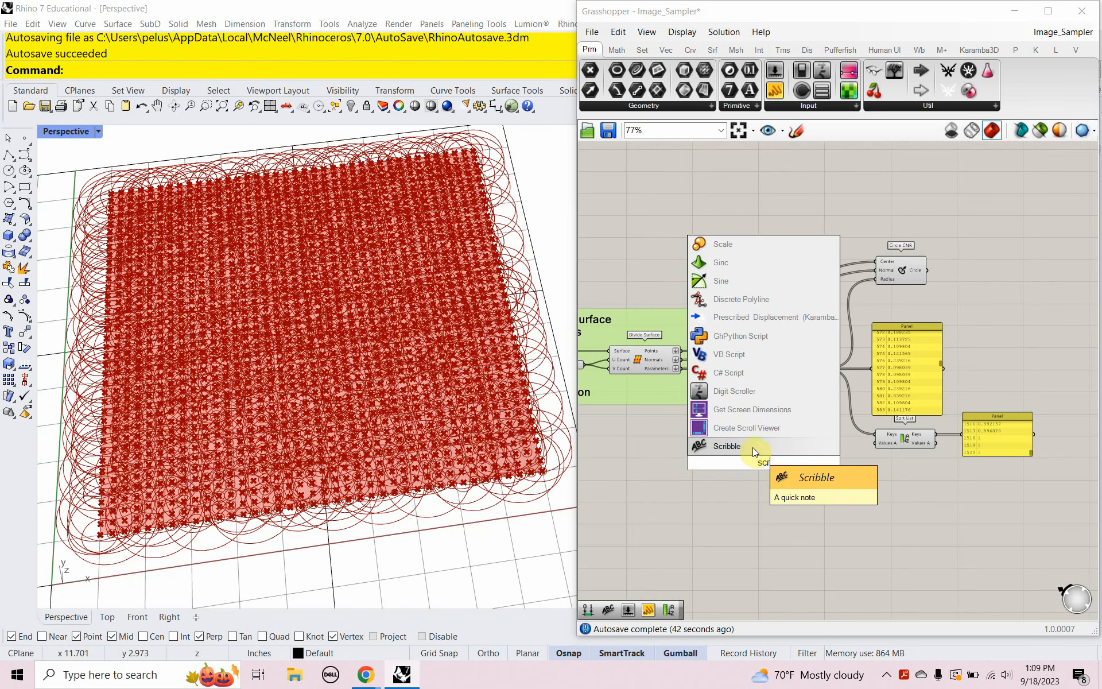
{"action": "left_click", "coordinate": [752, 446]}
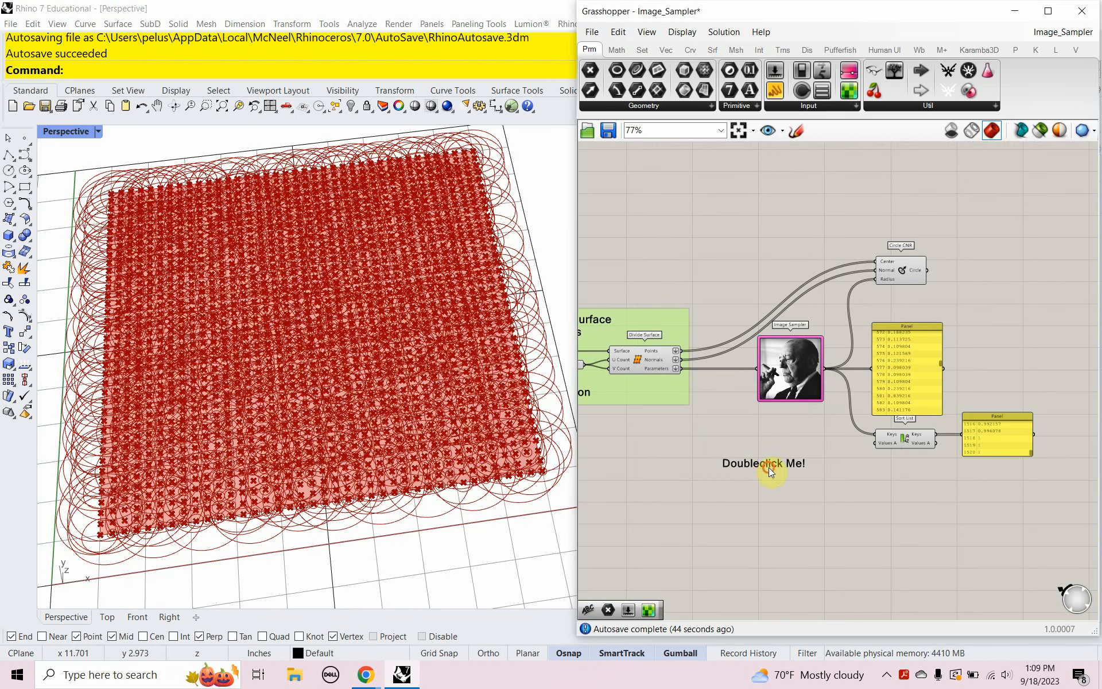
Step: Set the new Scribble's text to "Remap Numbers so Circles do not overlap" on three lines
{"action": "double_click", "coordinate": [769, 468]}
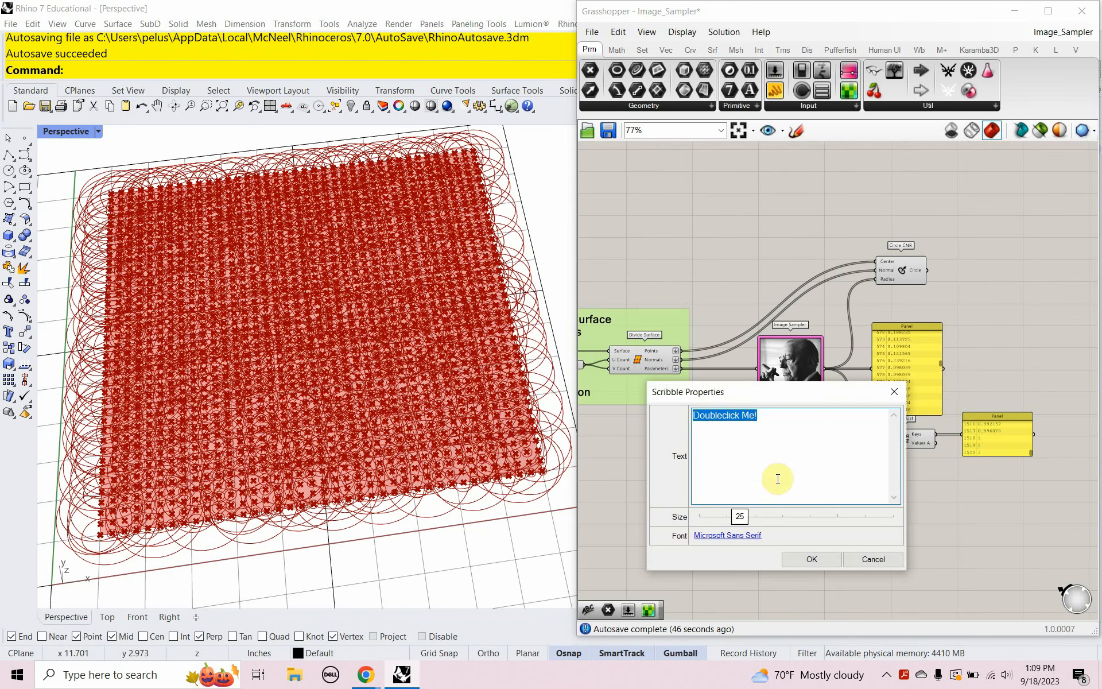
{"action": "type", "text": "Remap"}
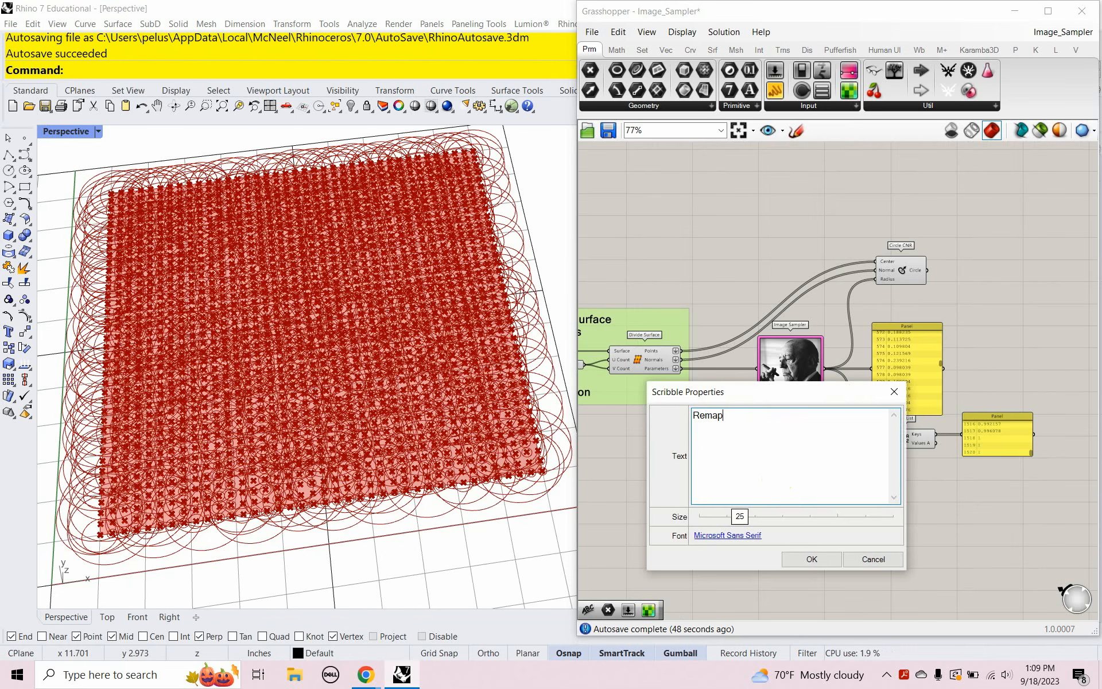
{"action": "type", "text": " Num"}
{"action": "type", "text": "bers"}
{"action": "type", "text": "so "}
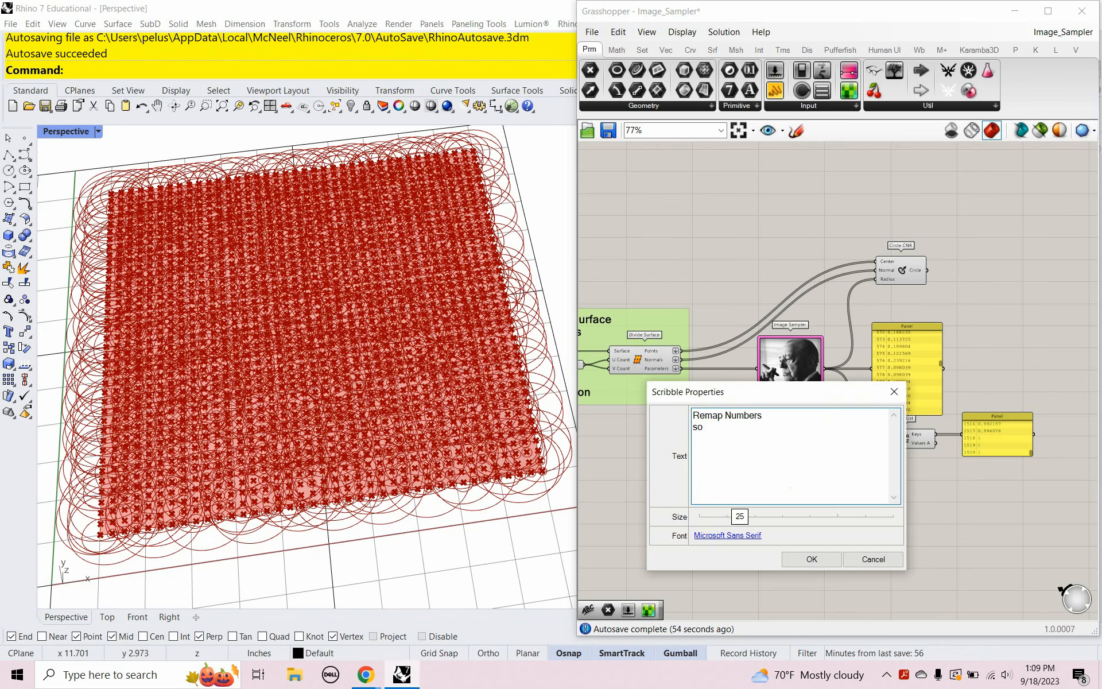
{"action": "type", "text": "Circle do not overl"}
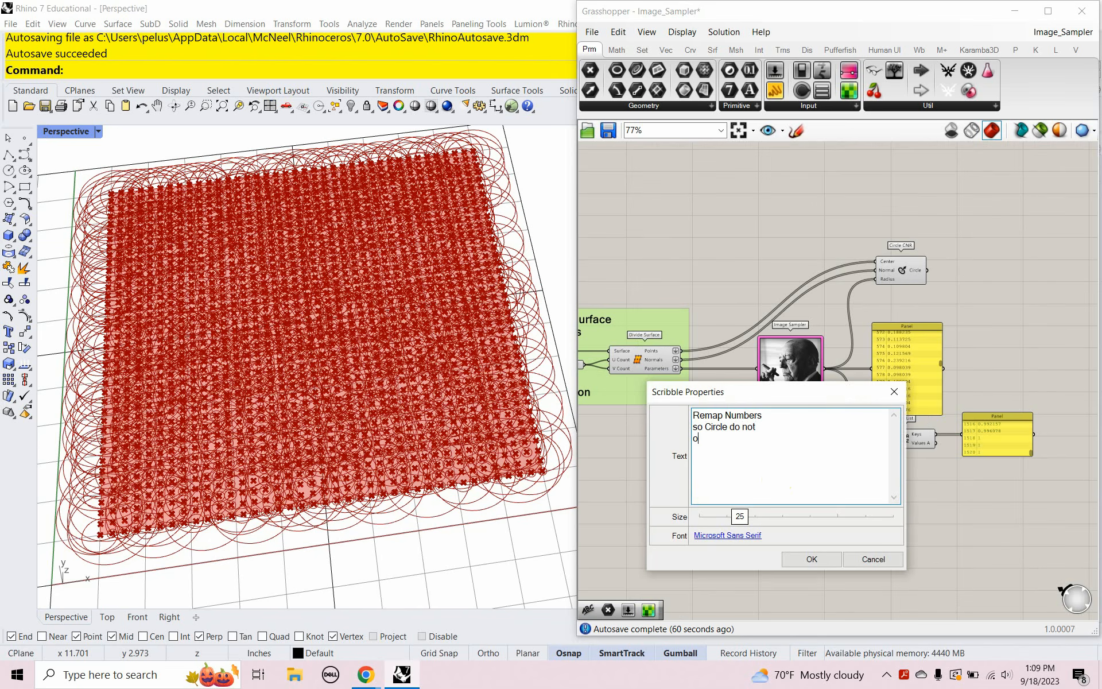
{"action": "type", "text": "ap"}
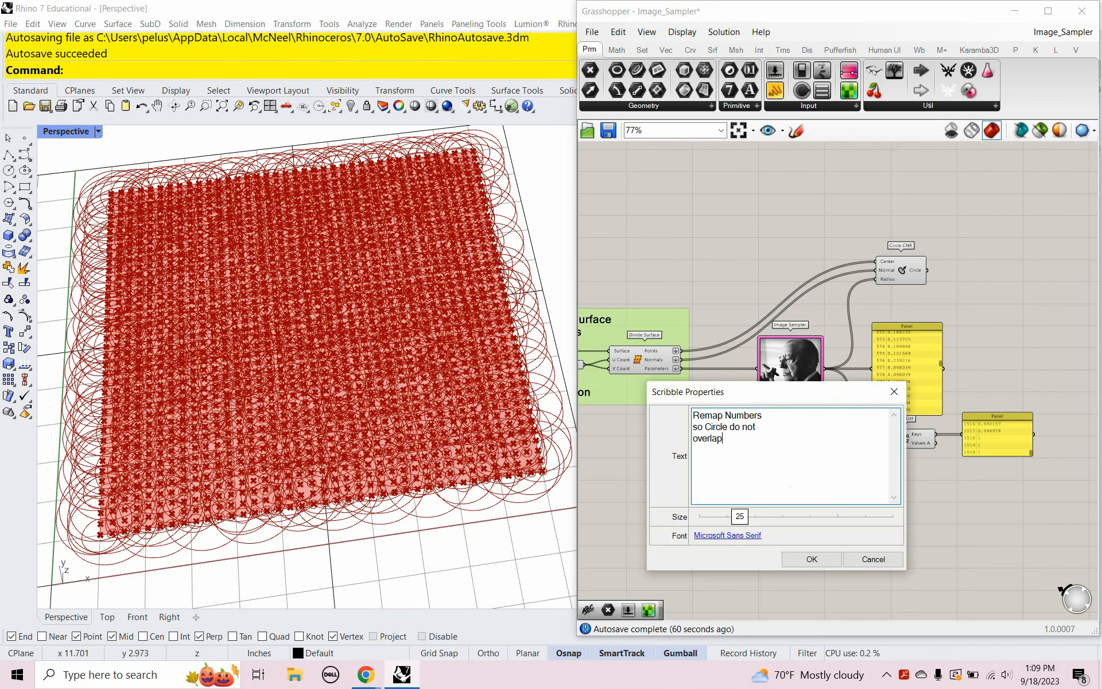
{"action": "left_click", "coordinate": [730, 427]}
{"action": "type", "text": "s"}
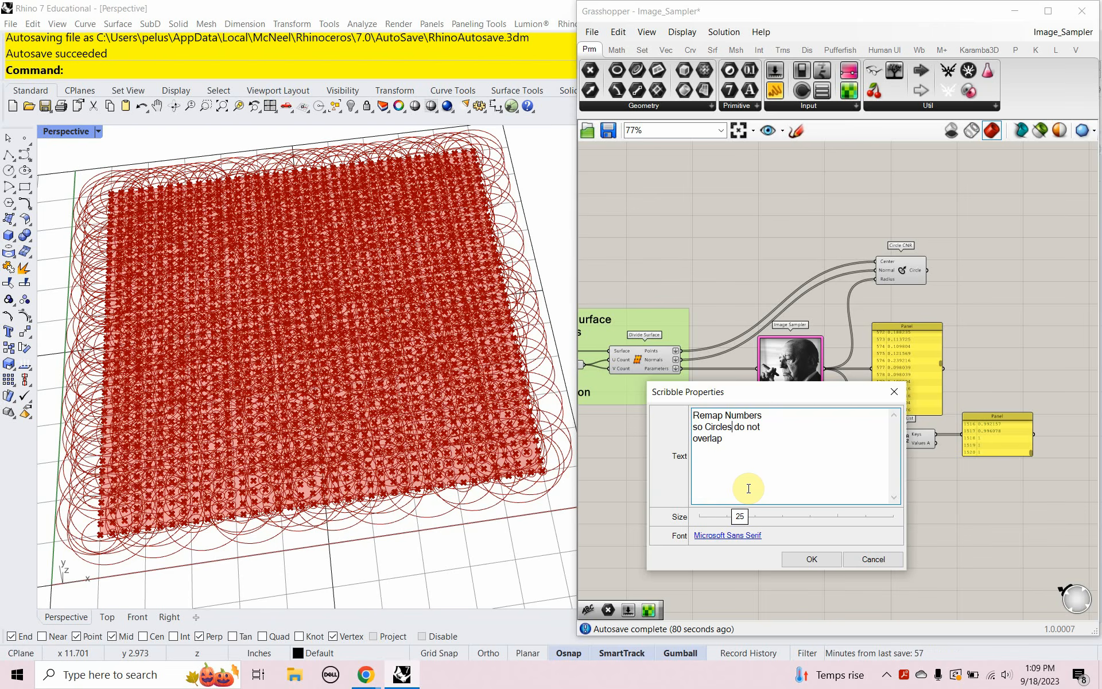
{"action": "left_click", "coordinate": [793, 556]}
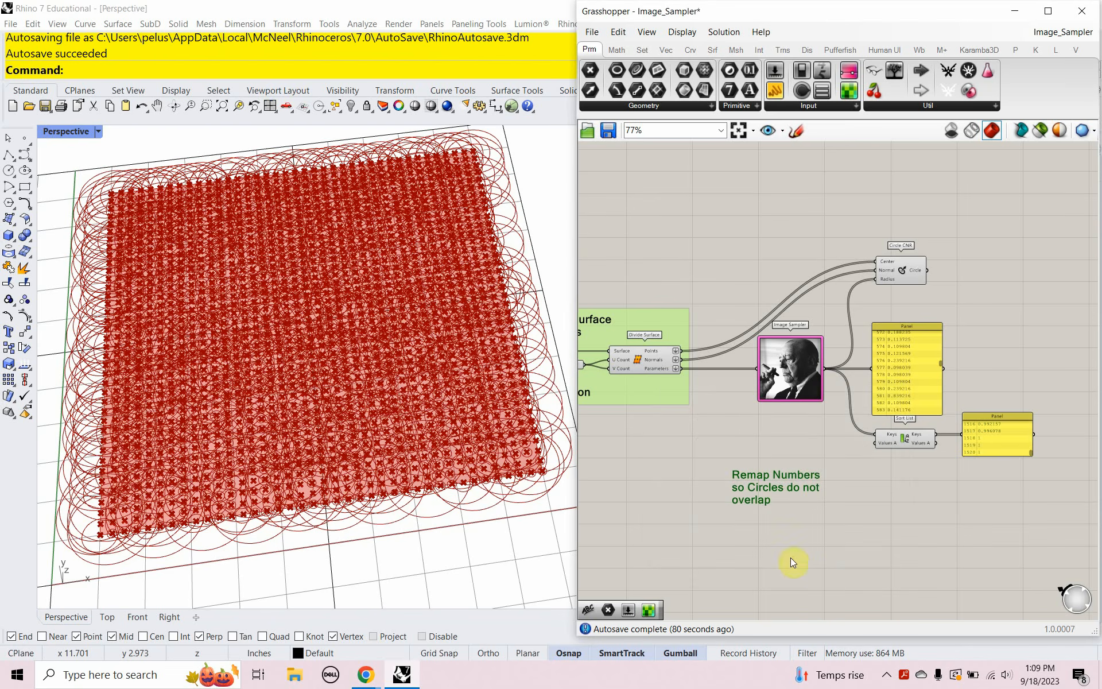
Step: Switch to Chrome to examine the de Young Museum photo of the perforated facade, and return to Grasshopper
{"action": "left_click", "coordinate": [370, 674]}
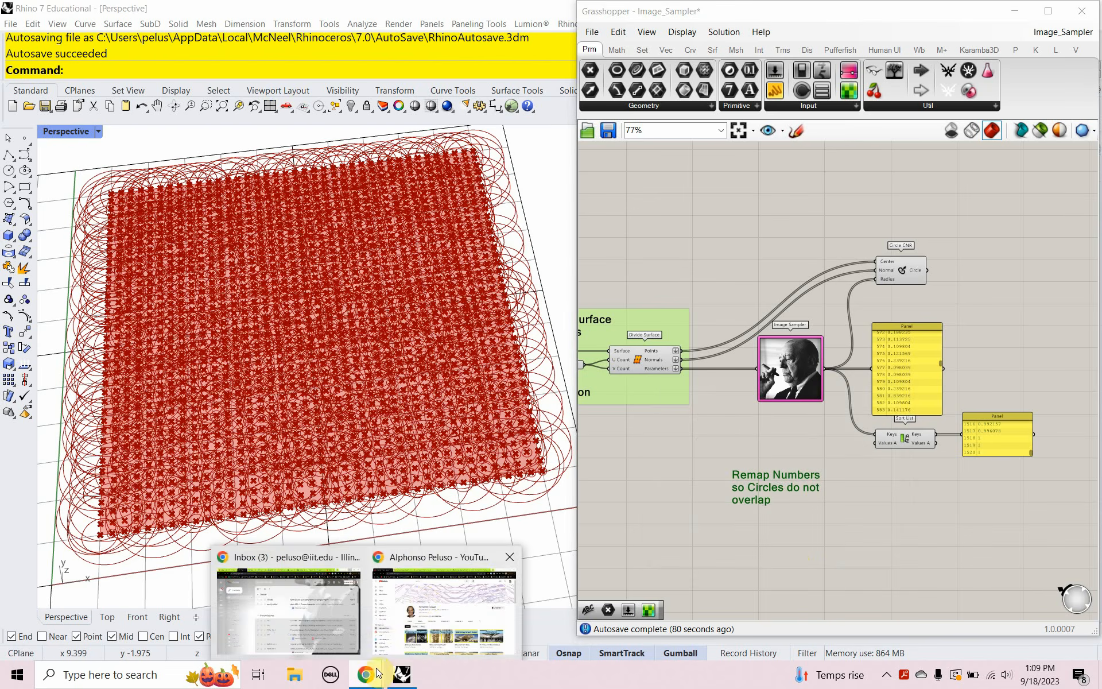
{"action": "left_click", "coordinate": [433, 562]}
{"action": "left_click", "coordinate": [790, 8]}
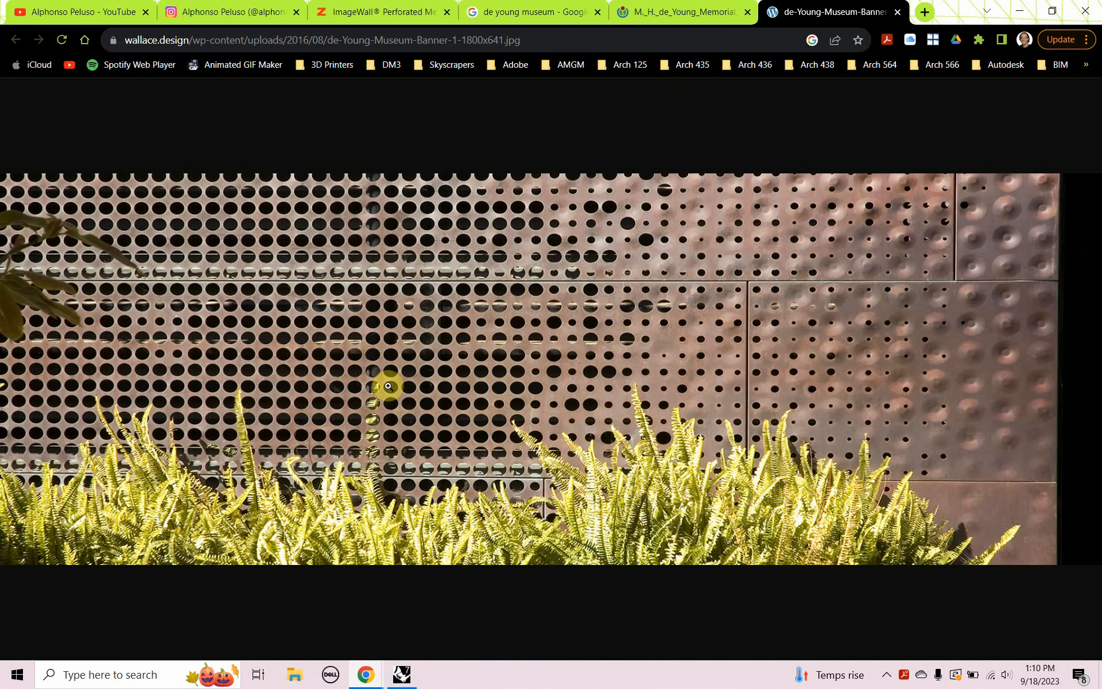
{"action": "left_click", "coordinate": [401, 675]}
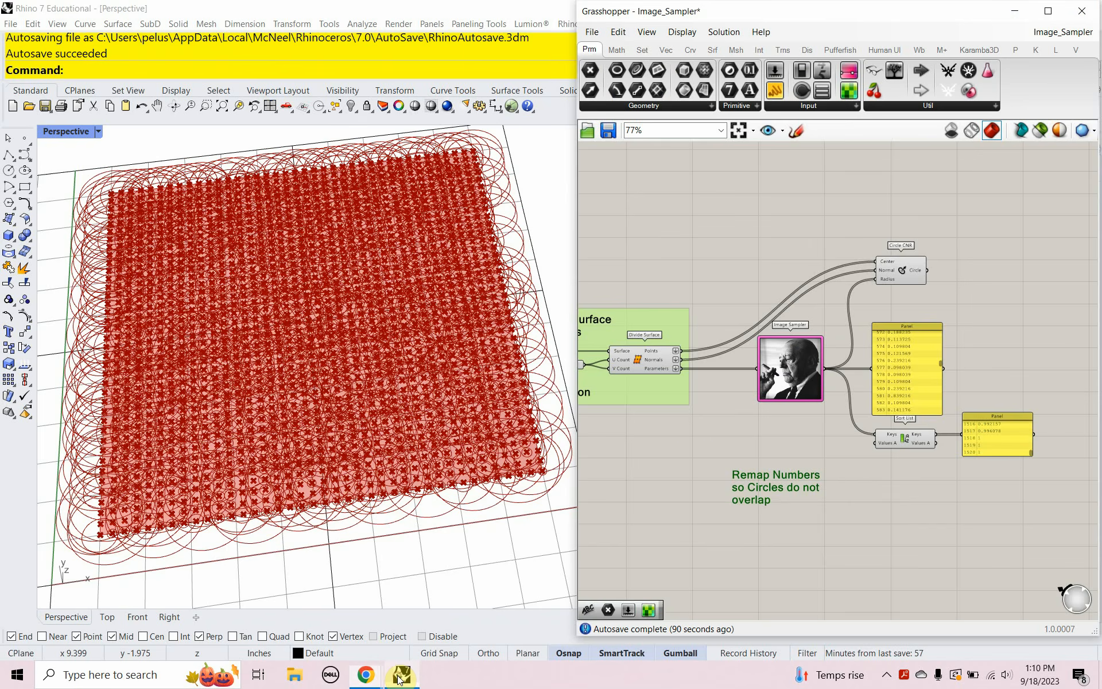
Step: Add a Remap Numbers component directly beneath the "Remap Numbers so Circles do not overlap" note
{"action": "right_click_drag", "start_coordinate": [715, 453], "coordinate": [706, 417]}
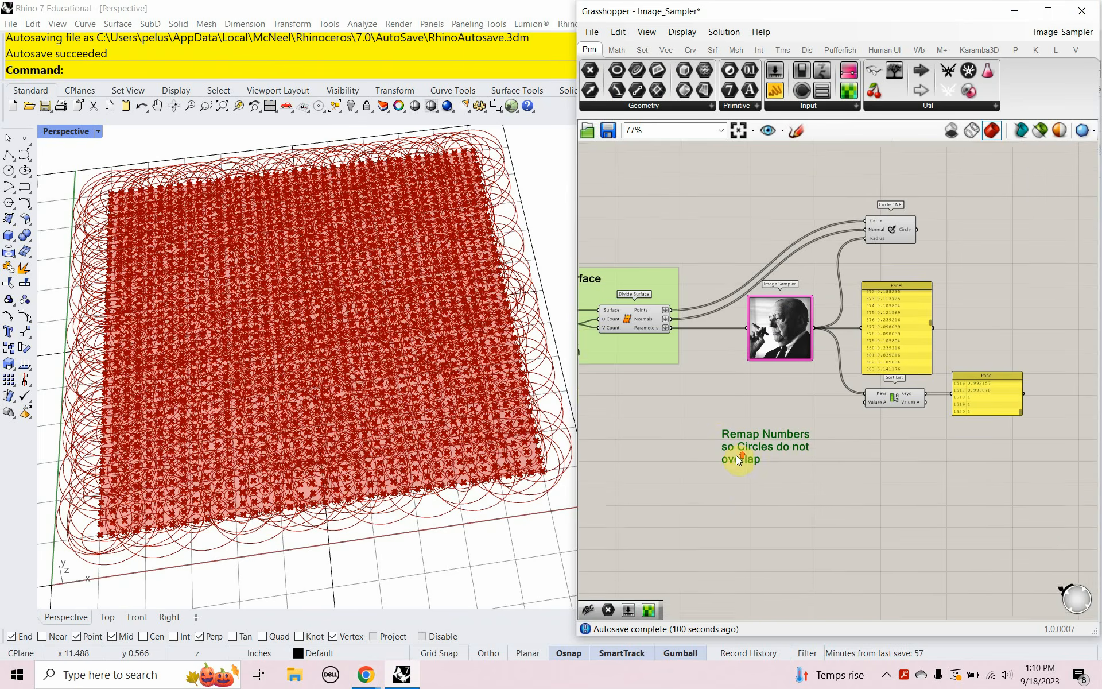
{"action": "scroll", "coordinate": [736, 456], "scroll_direction": "up", "scroll_amount": 4}
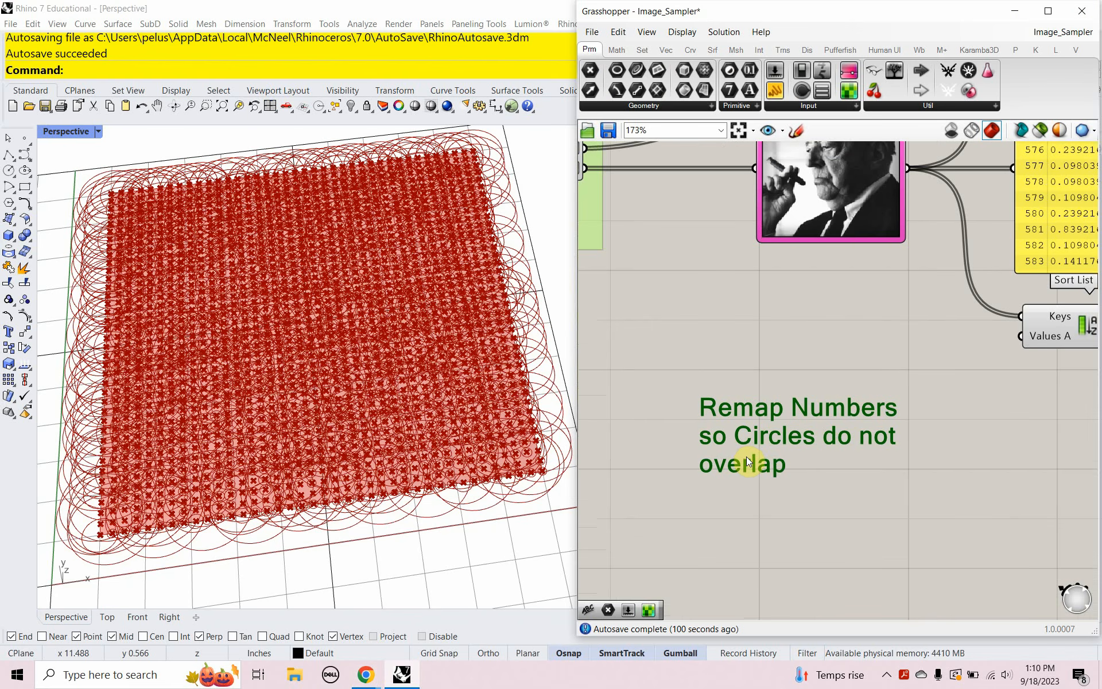
{"action": "right_click_drag", "start_coordinate": [751, 483], "coordinate": [749, 411]}
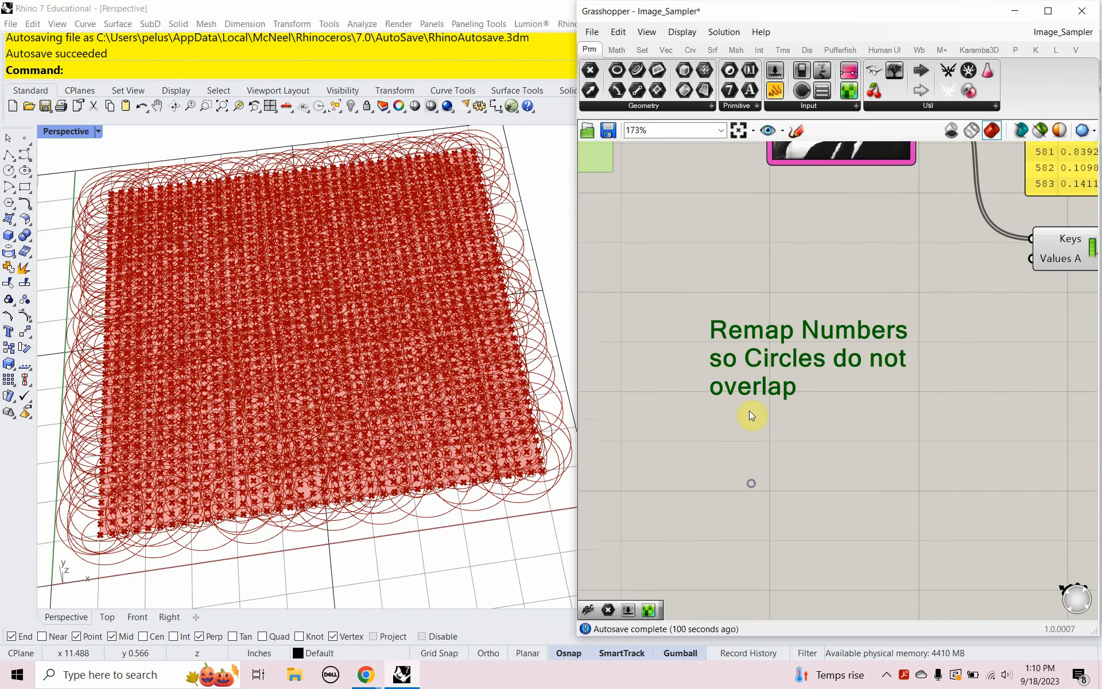
{"action": "double_click", "coordinate": [815, 453]}
{"action": "type", "text": "remap"}
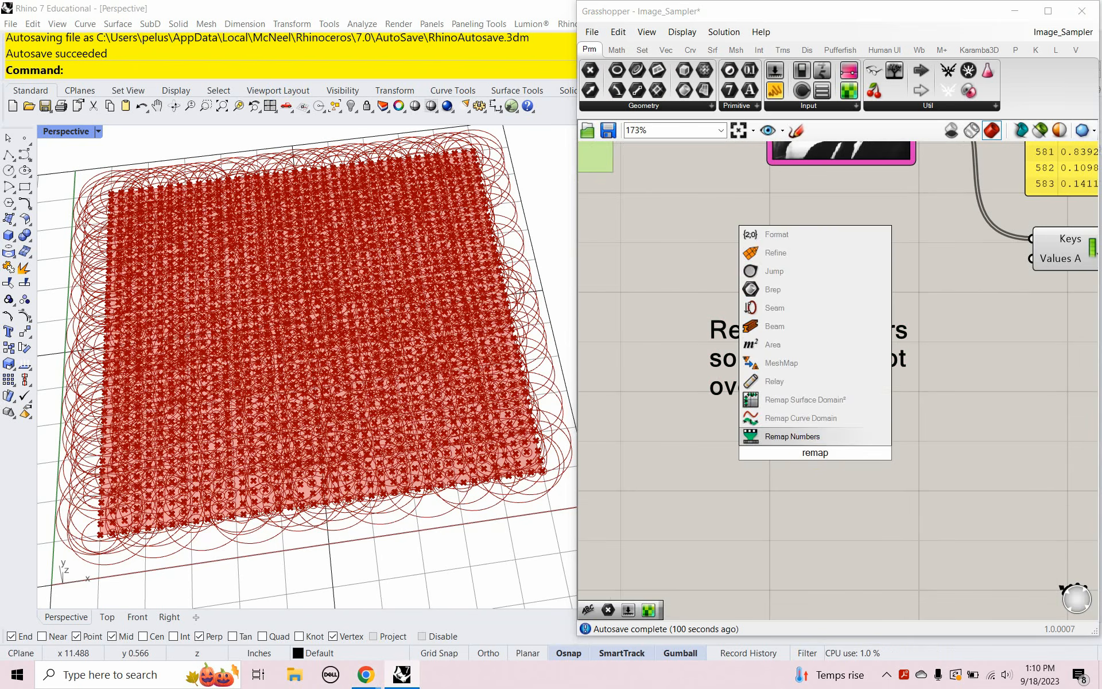
{"action": "left_click", "coordinate": [800, 438]}
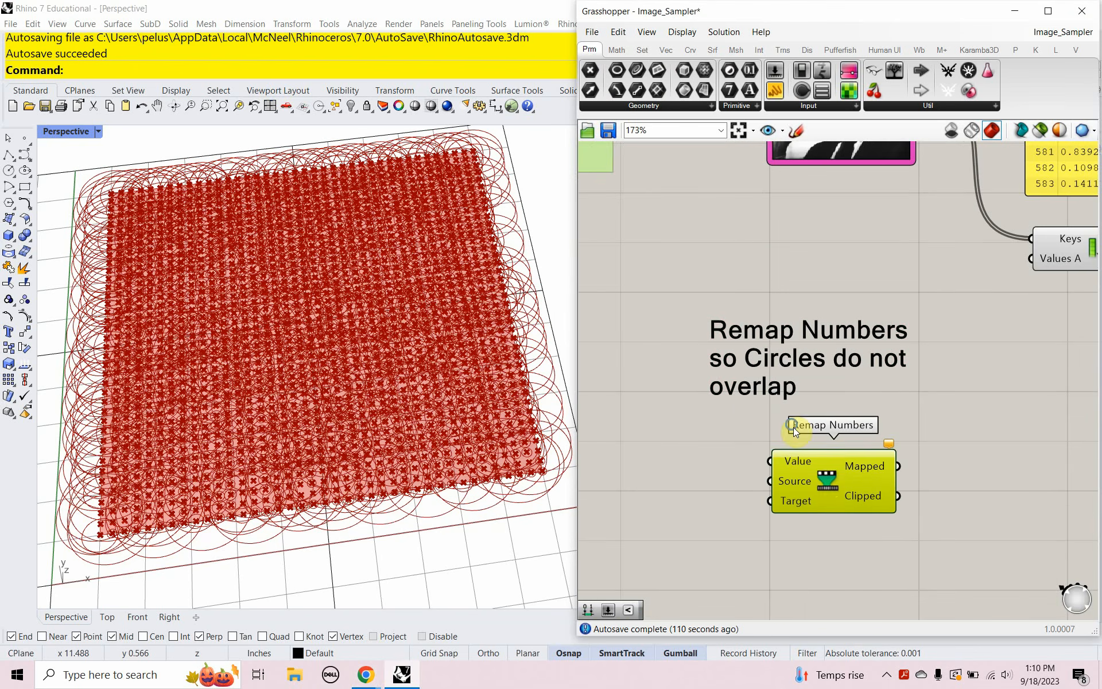
{"action": "right_click_drag", "start_coordinate": [793, 427], "coordinate": [910, 418]}
{"action": "left_click_drag", "start_coordinate": [928, 461], "coordinate": [925, 465]}
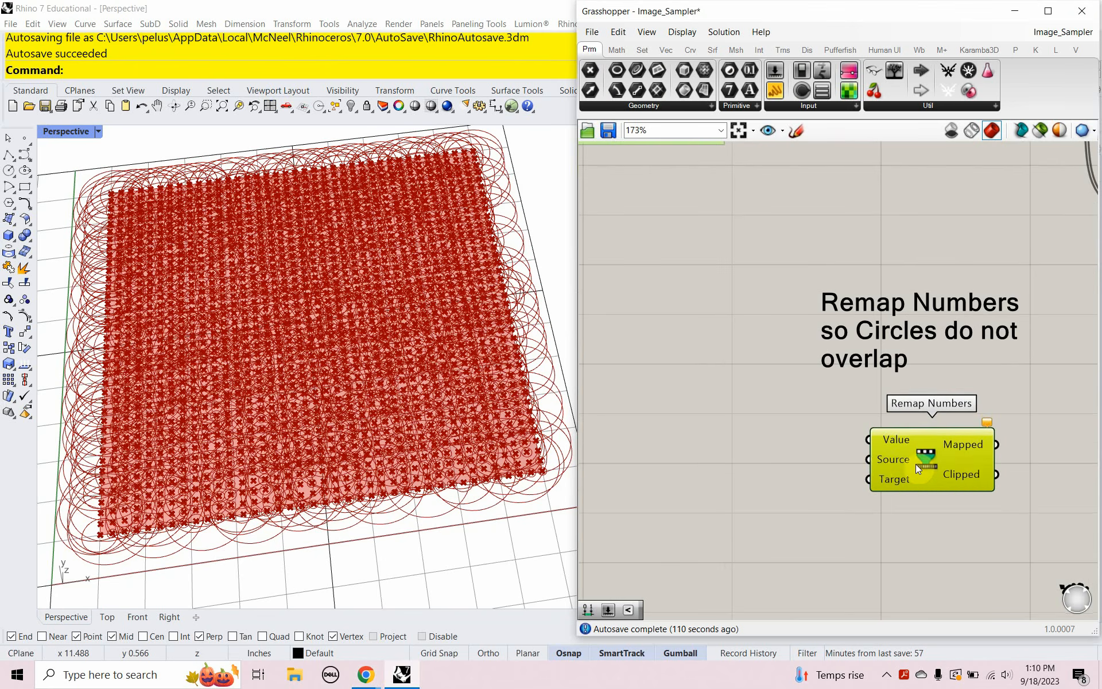
Step: Move the remapping note and the Remap Numbers component together so they sit below the Sort List component
{"action": "mouse_move", "coordinate": [884, 462]}
{"action": "scroll", "coordinate": [882, 447], "scroll_direction": "down", "scroll_amount": 3}
{"action": "right_click_drag", "start_coordinate": [807, 384], "coordinate": [774, 406]}
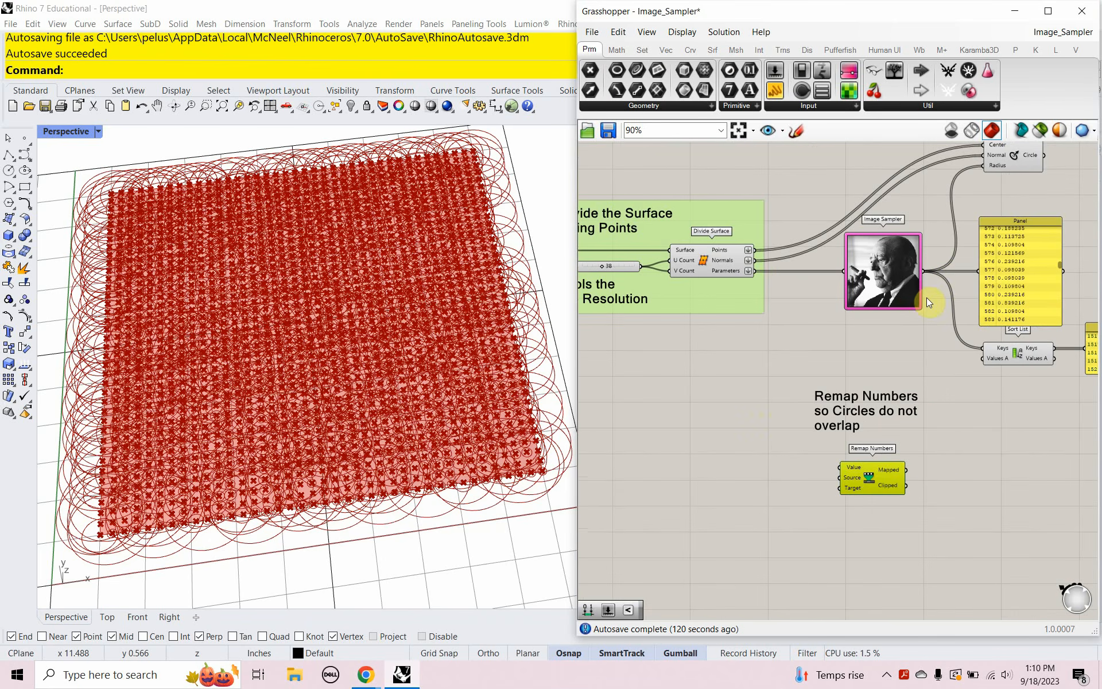
{"action": "left_click_drag", "start_coordinate": [930, 524], "coordinate": [791, 362]}
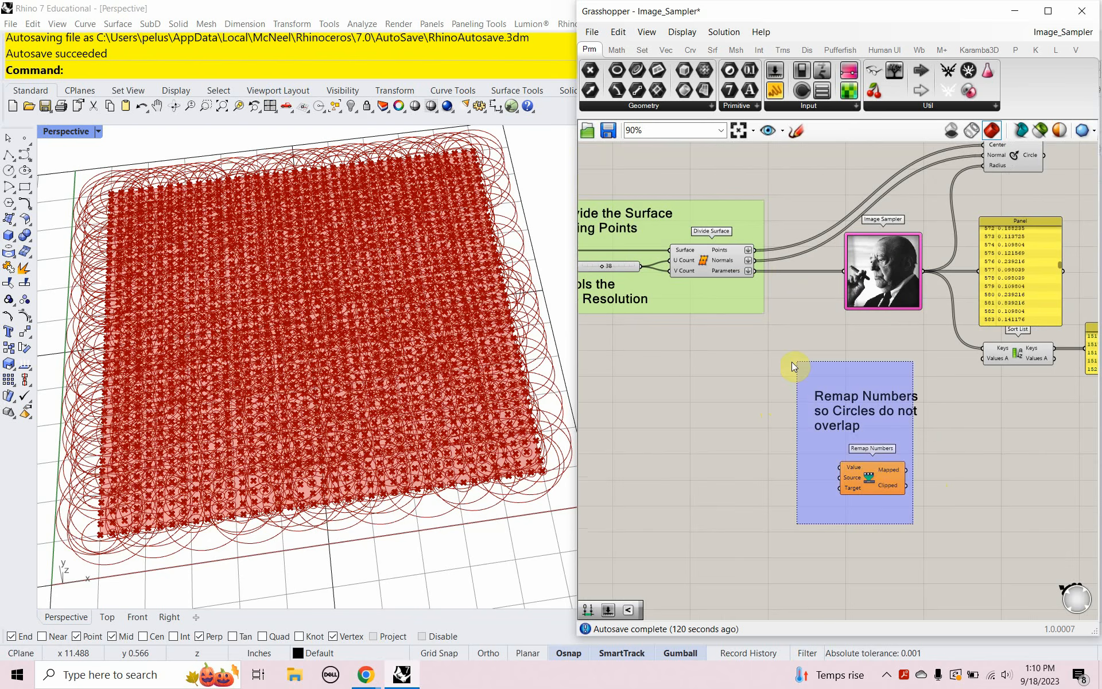
{"action": "left_click", "coordinate": [819, 408]}
{"action": "mouse_move", "coordinate": [819, 408]}
{"action": "left_mouse_down"}
{"action": "mouse_move", "coordinate": [927, 448]}
{"action": "mouse_move", "coordinate": [953, 419]}
{"action": "left_mouse_up"}
{"action": "left_click_drag", "start_coordinate": [875, 473], "coordinate": [983, 484]}
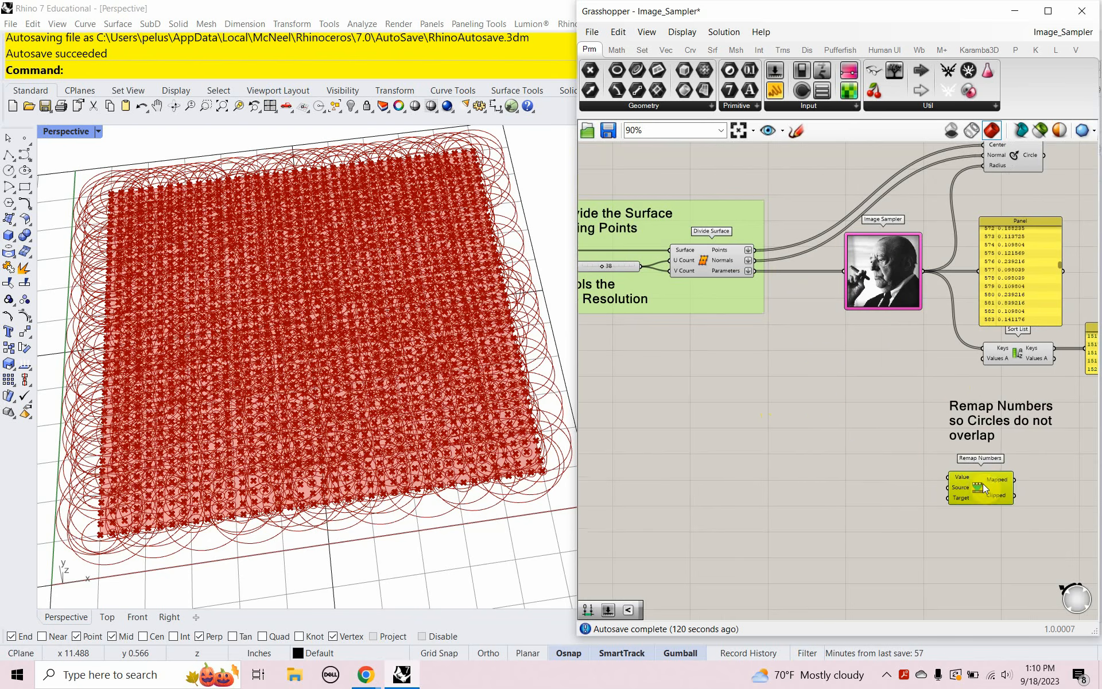
{"action": "right_click_drag", "start_coordinate": [979, 477], "coordinate": [849, 496]}
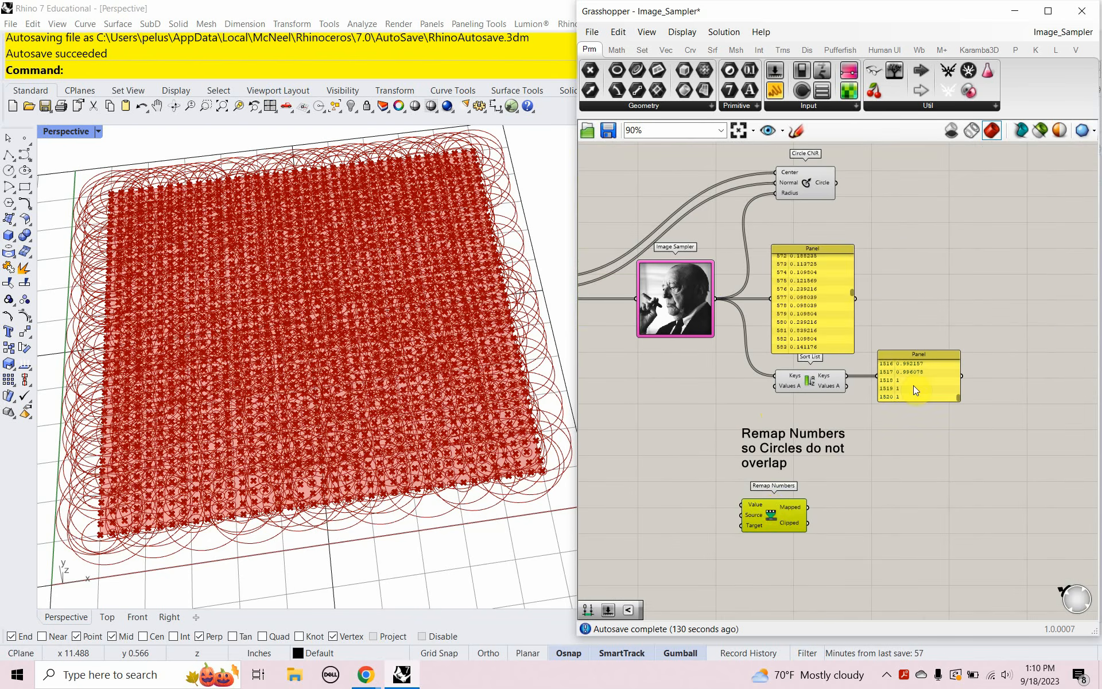
{"action": "mouse_move", "coordinate": [852, 548]}
{"action": "left_mouse_down"}
{"action": "mouse_move", "coordinate": [732, 436]}
{"action": "mouse_move", "coordinate": [801, 447]}
{"action": "left_mouse_up"}
{"action": "mouse_move", "coordinate": [783, 526]}
{"action": "left_mouse_down"}
{"action": "mouse_move", "coordinate": [852, 521]}
{"action": "mouse_move", "coordinate": [837, 524]}
{"action": "left_mouse_up"}
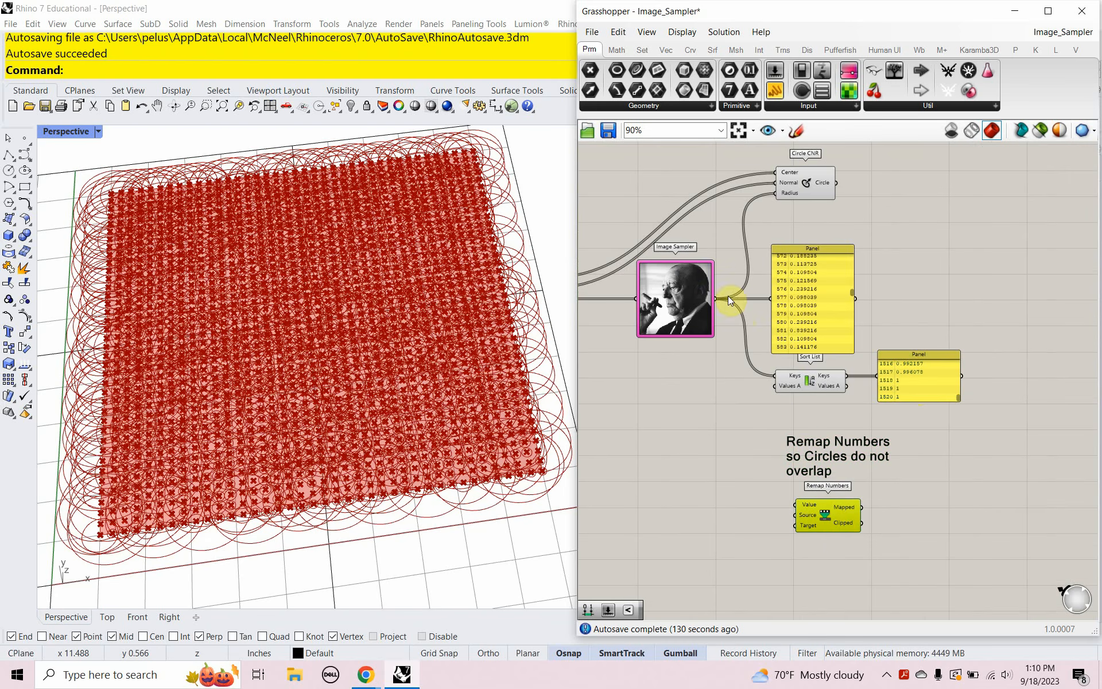
Step: Connect the Image Sampler output to Remap Numbers' Value input and move the unsorted brightness Panel directly above the sorted-values Panel
{"action": "left_click_drag", "start_coordinate": [716, 297], "coordinate": [793, 506]}
{"action": "left_click", "coordinate": [814, 519]}
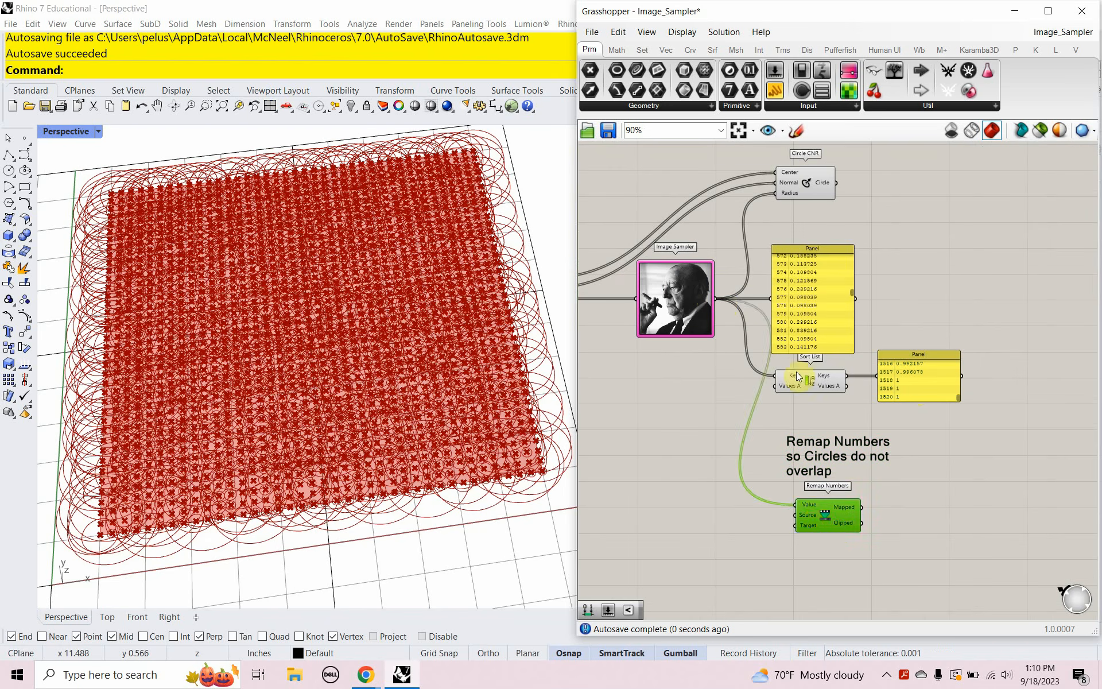
{"action": "left_click", "coordinate": [805, 304]}
{"action": "left_click_drag", "start_coordinate": [805, 304], "coordinate": [912, 302]}
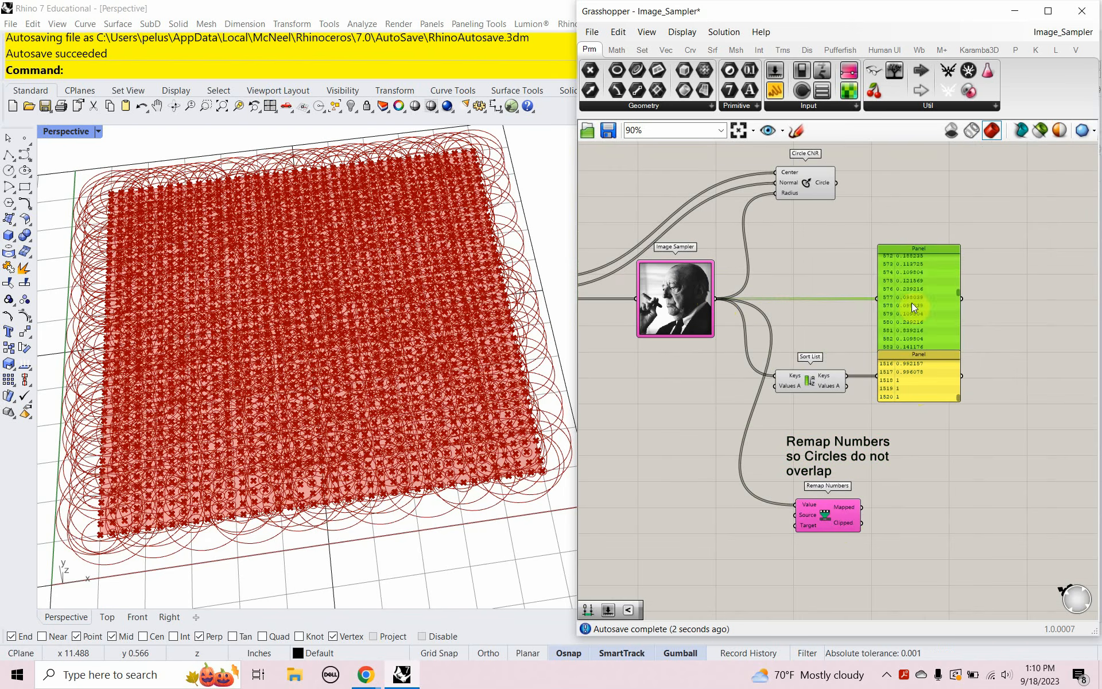
{"action": "scroll", "coordinate": [833, 534], "scroll_direction": "up", "scroll_amount": 6}
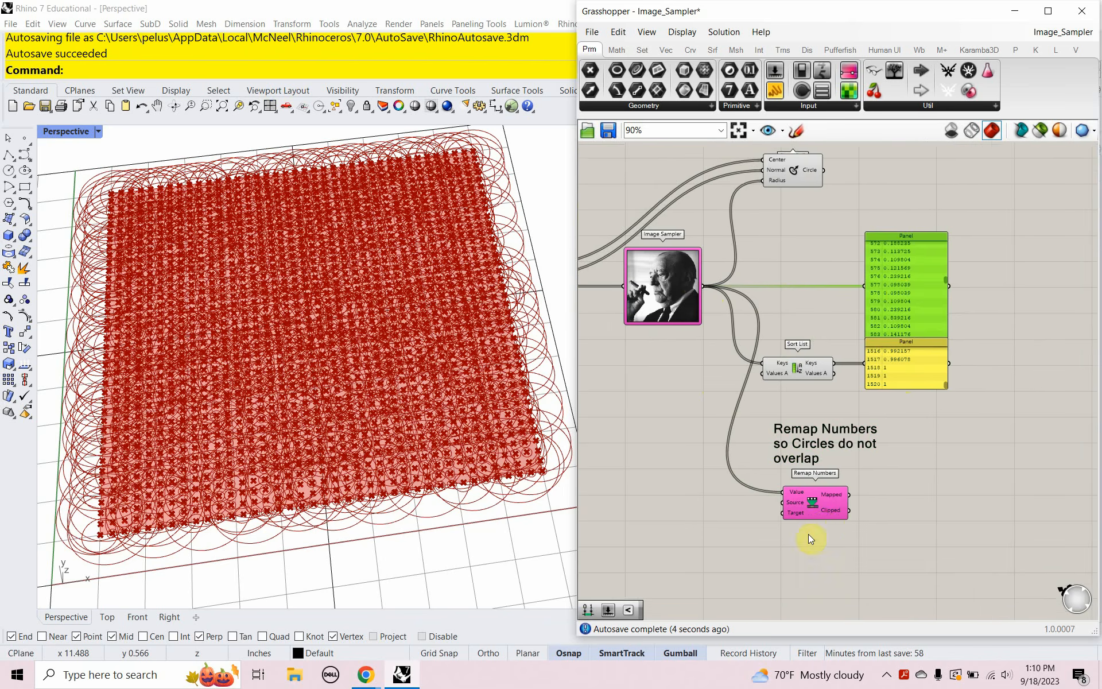
Step: Add a Construct Domain component beside Remap Numbers and connect its Domain output to the Target input
{"action": "mouse_move", "coordinate": [786, 414]}
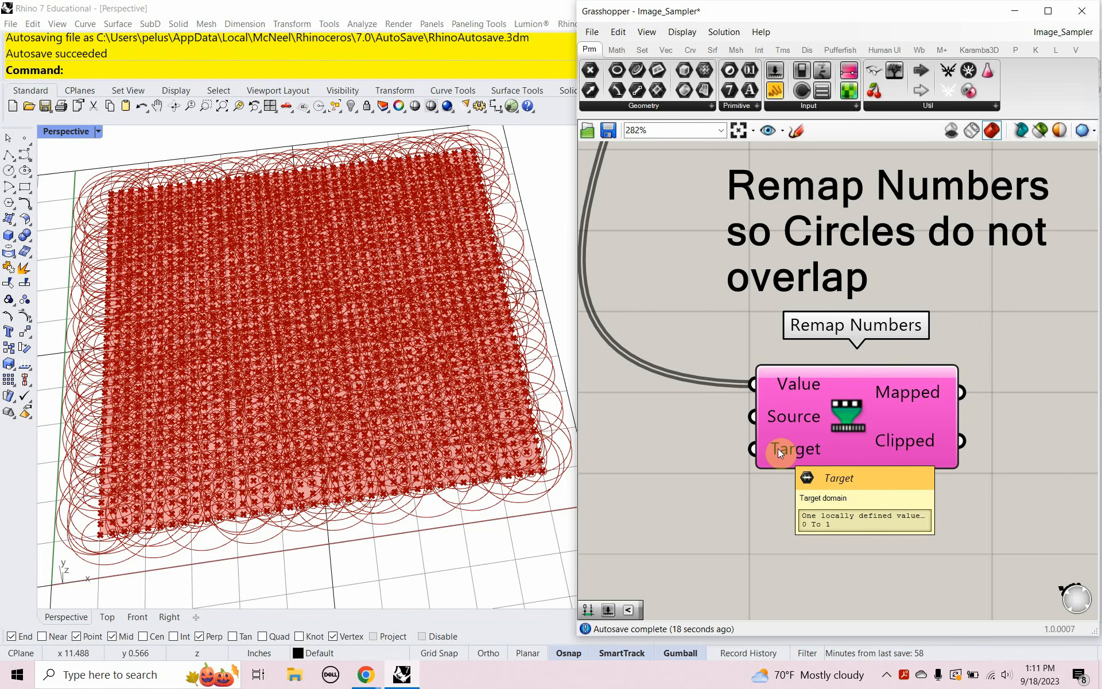
{"action": "scroll", "coordinate": [778, 449], "scroll_direction": "down", "scroll_amount": 3}
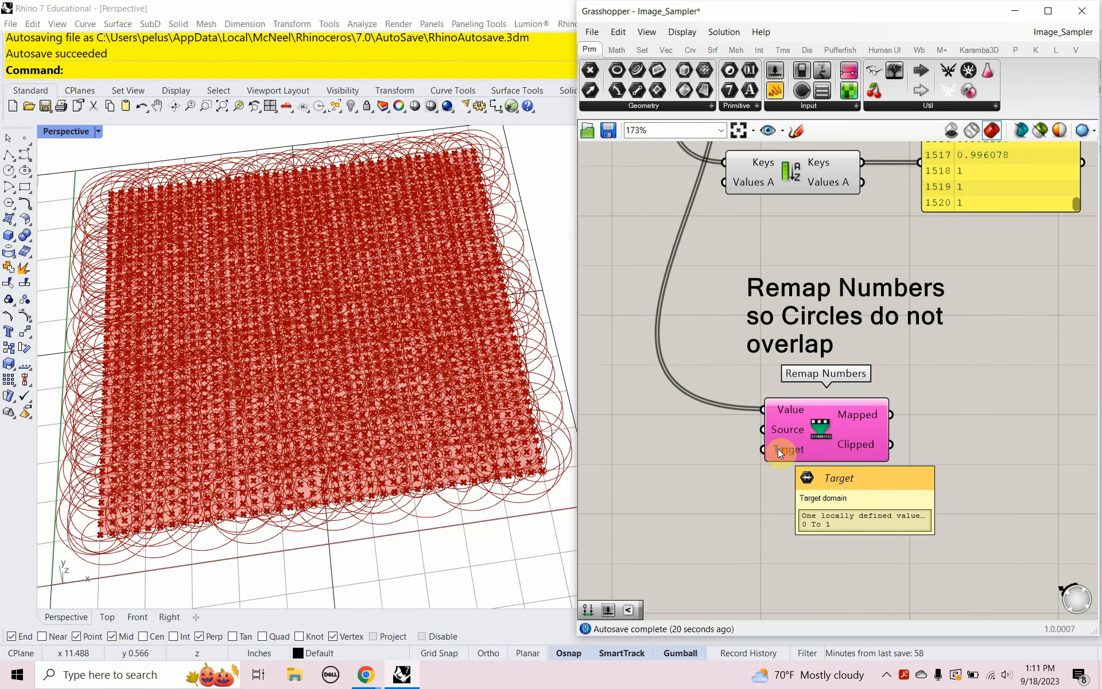
{"action": "right_click_drag", "start_coordinate": [666, 513], "coordinate": [865, 507]}
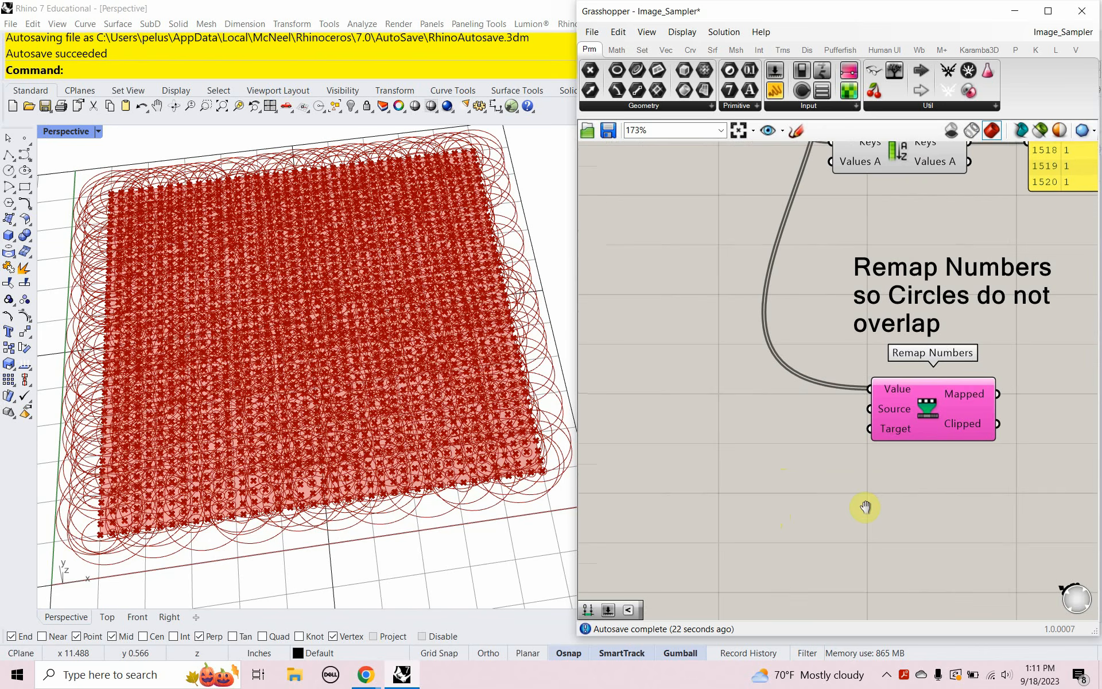
{"action": "double_click", "coordinate": [752, 454]}
{"action": "type", "text": "cons"}
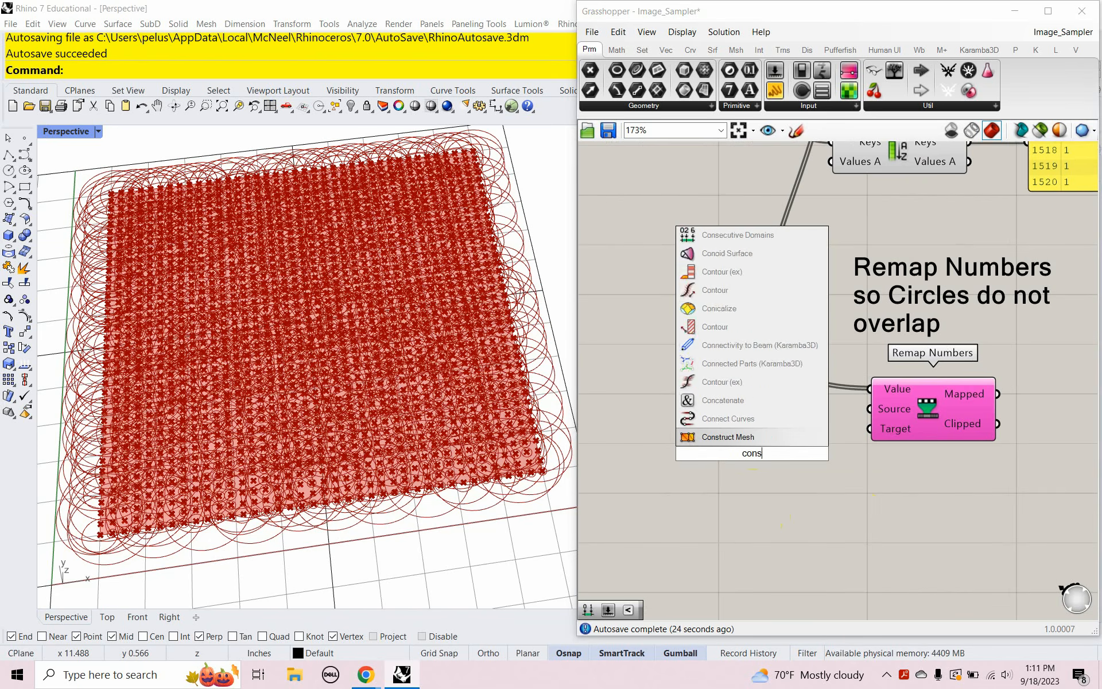
{"action": "type", "text": "truct domain"}
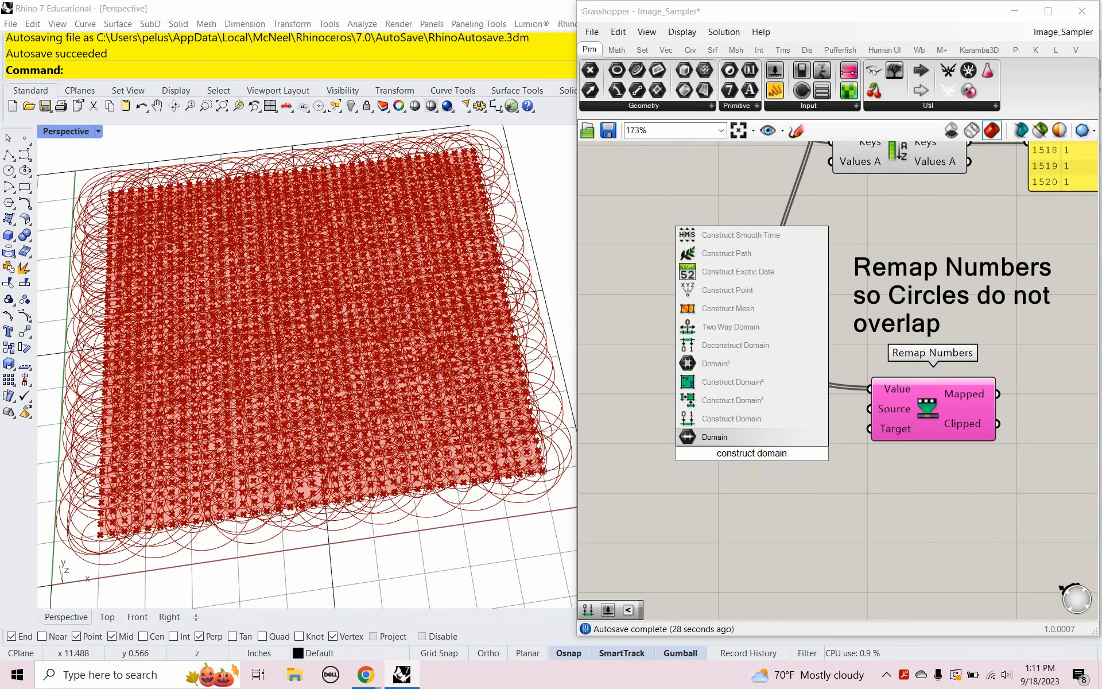
{"action": "left_click", "coordinate": [742, 419]}
{"action": "left_click_drag", "start_coordinate": [829, 453], "coordinate": [859, 434]}
{"action": "left_click_drag", "start_coordinate": [764, 464], "coordinate": [767, 438]}
Step: Add a number slider set to 0.010 and connect it to Construct Domain's Domain start input
{"action": "right_click_drag", "start_coordinate": [738, 460], "coordinate": [843, 450]}
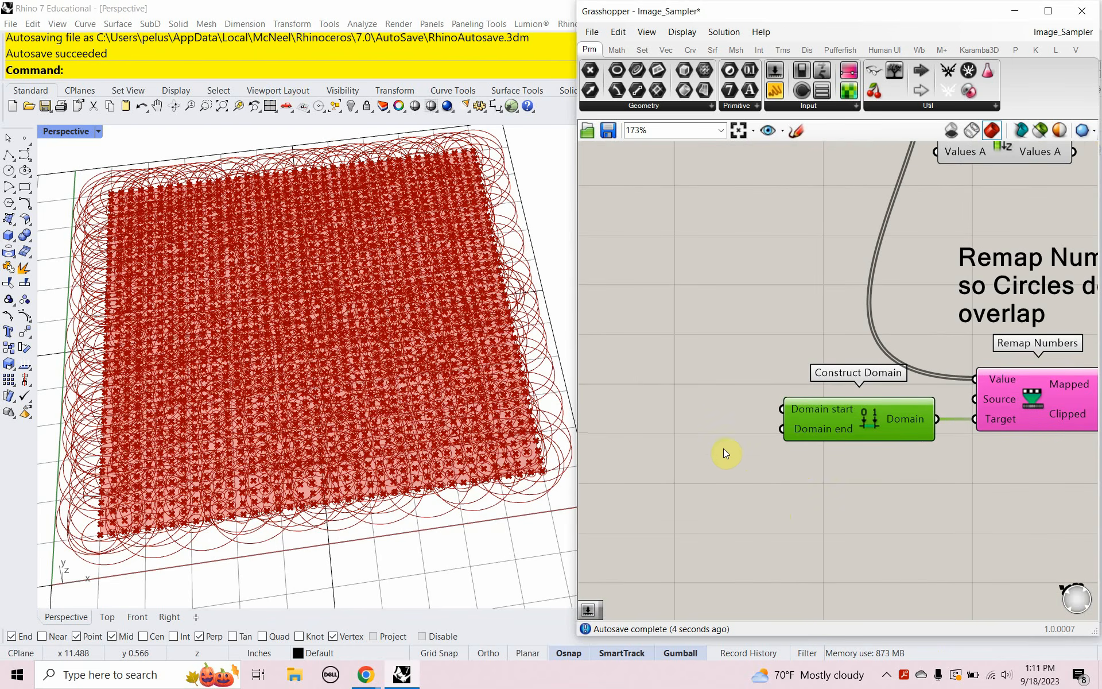
{"action": "double_click", "coordinate": [692, 429]}
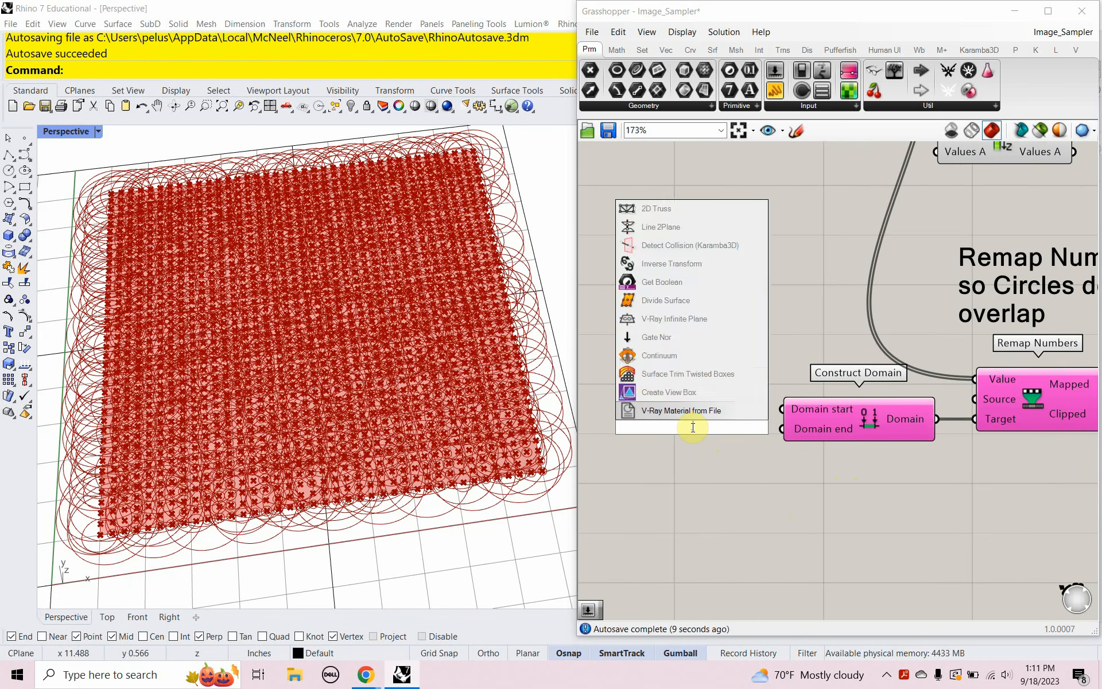
{"action": "type", "text": ".010"}
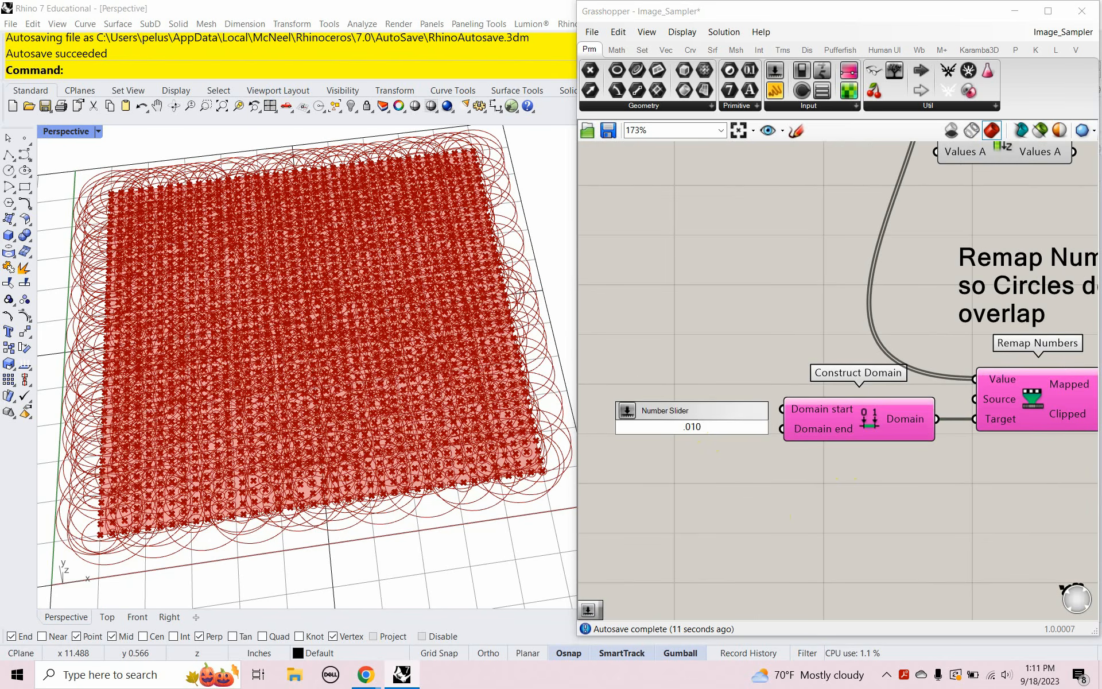
{"action": "key", "text": "Return"}
{"action": "left_click_drag", "start_coordinate": [710, 430], "coordinate": [647, 416]}
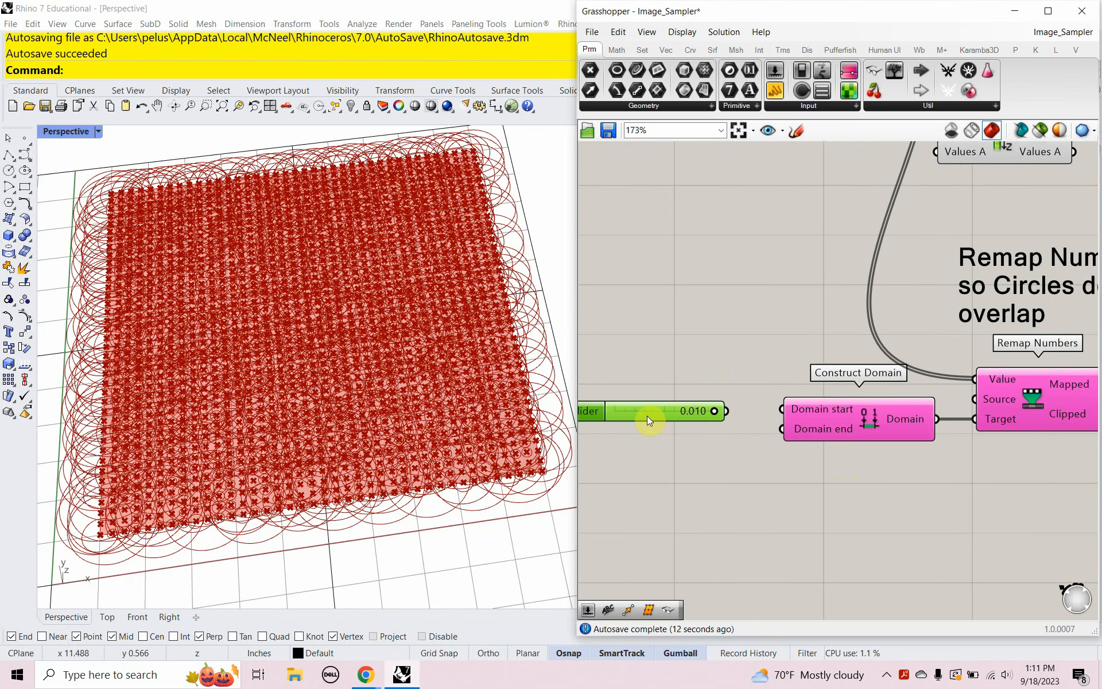
{"action": "left_click_drag", "start_coordinate": [731, 409], "coordinate": [782, 409]}
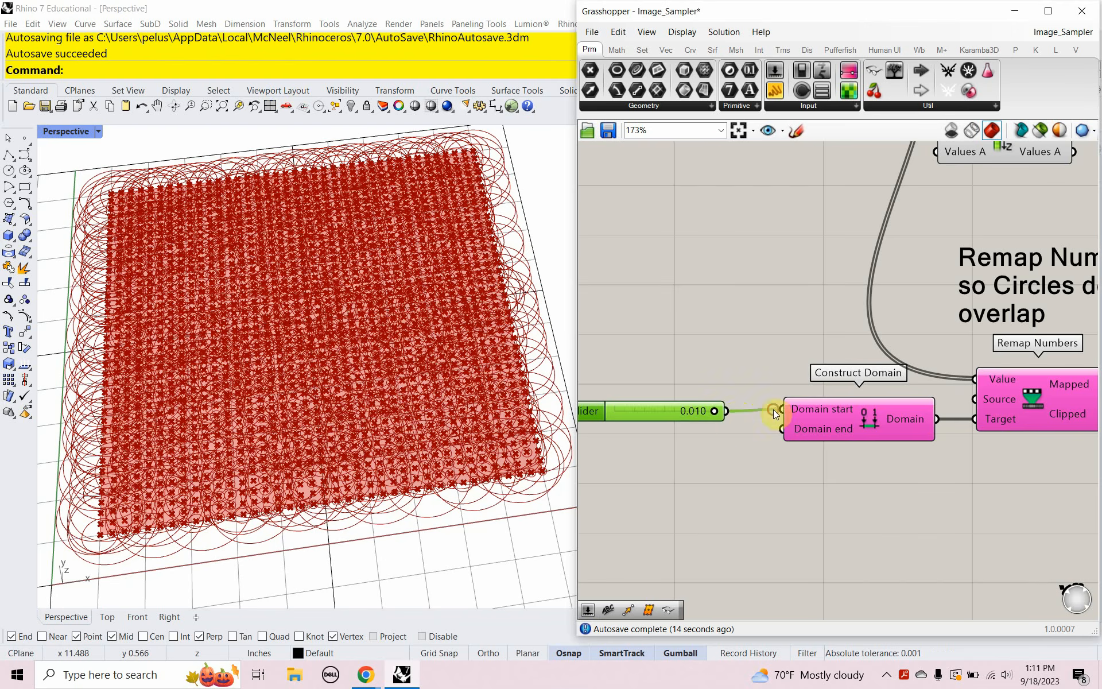
Step: Add a number slider set to 0.25 below the 0.010 slider and connect it to the Domain end input
{"action": "double_click", "coordinate": [692, 439]}
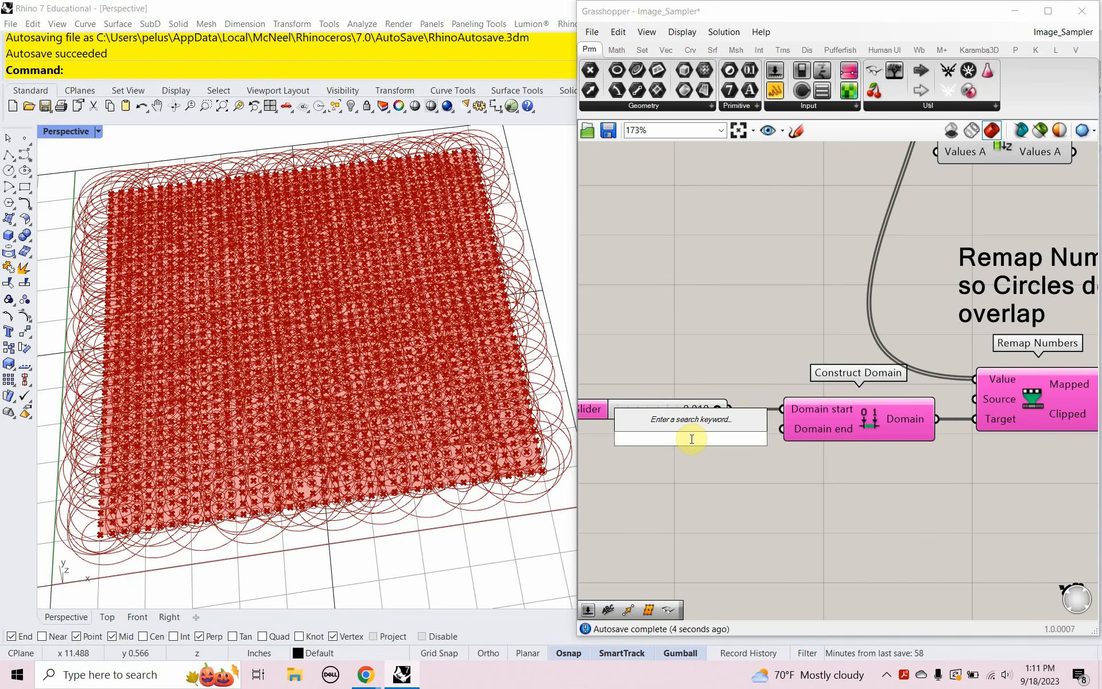
{"action": "type", "text": ".25"}
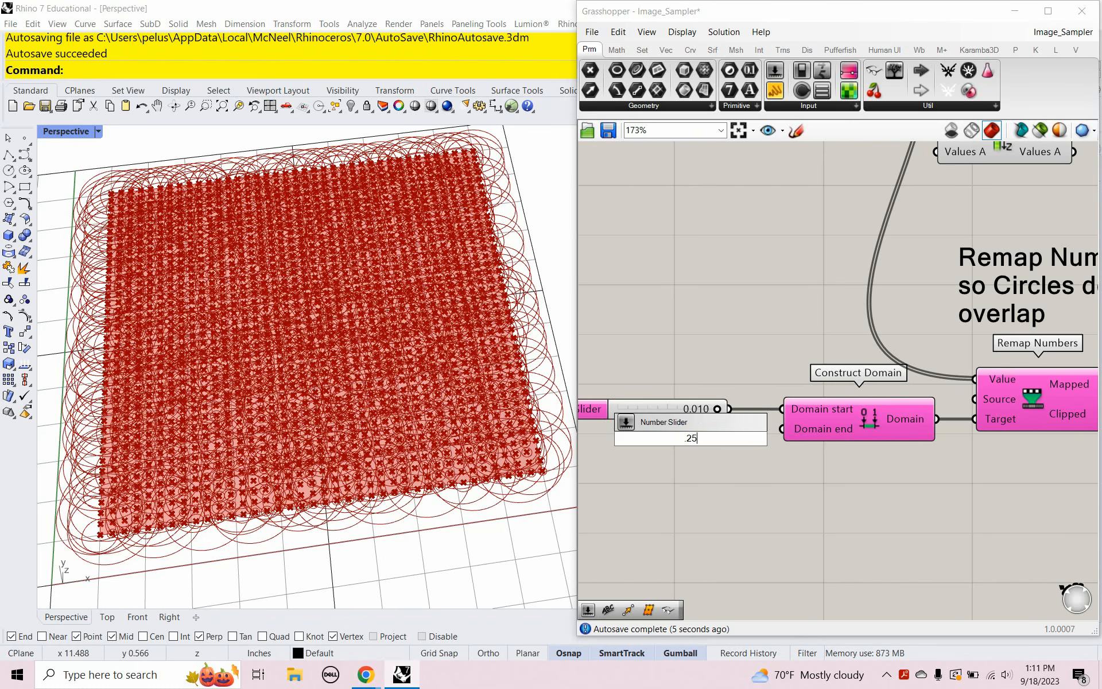
{"action": "left_click", "coordinate": [722, 466]}
{"action": "double_click", "coordinate": [722, 463]}
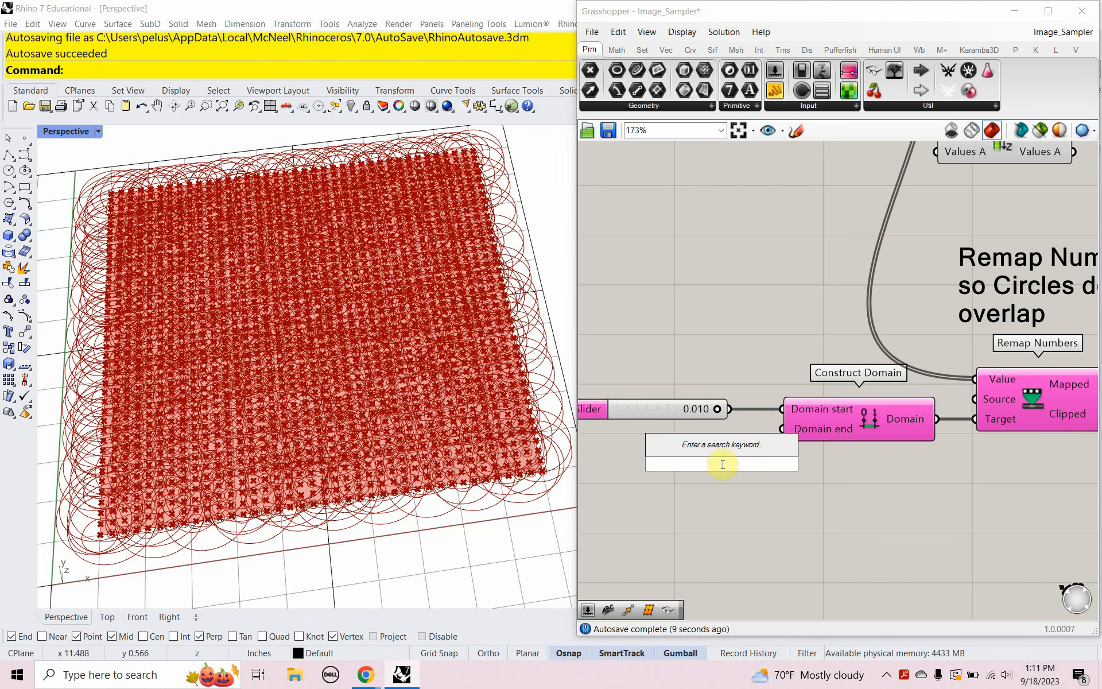
{"action": "type", "text": ".25"}
{"action": "key", "text": "Return"}
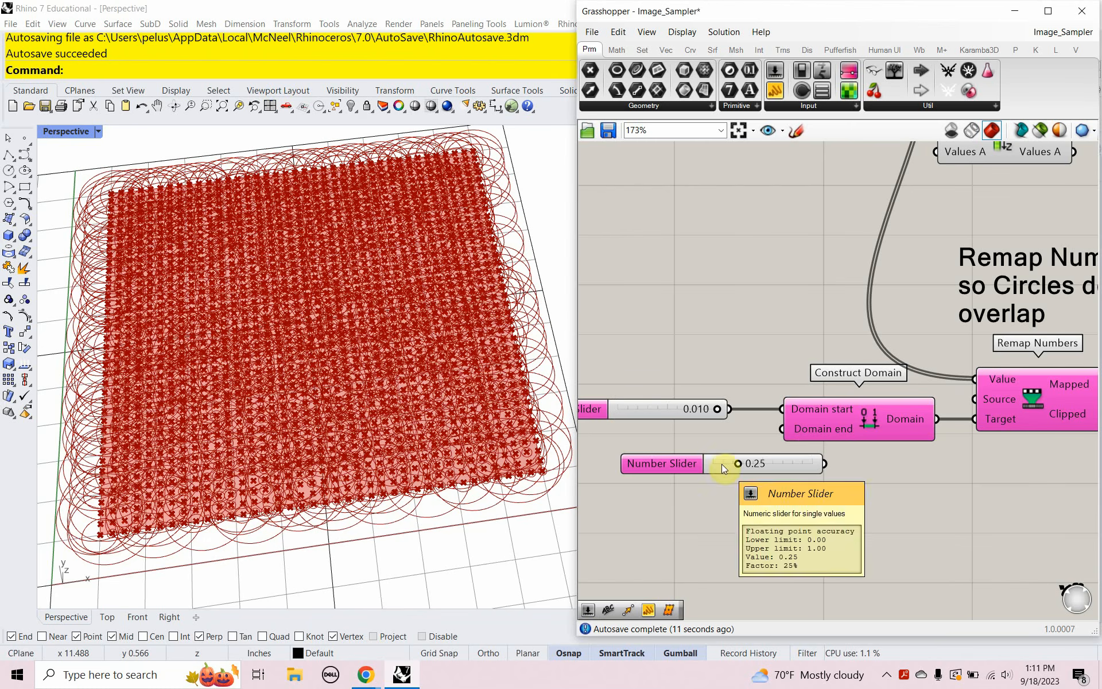
{"action": "left_click_drag", "start_coordinate": [803, 442], "coordinate": [698, 432]}
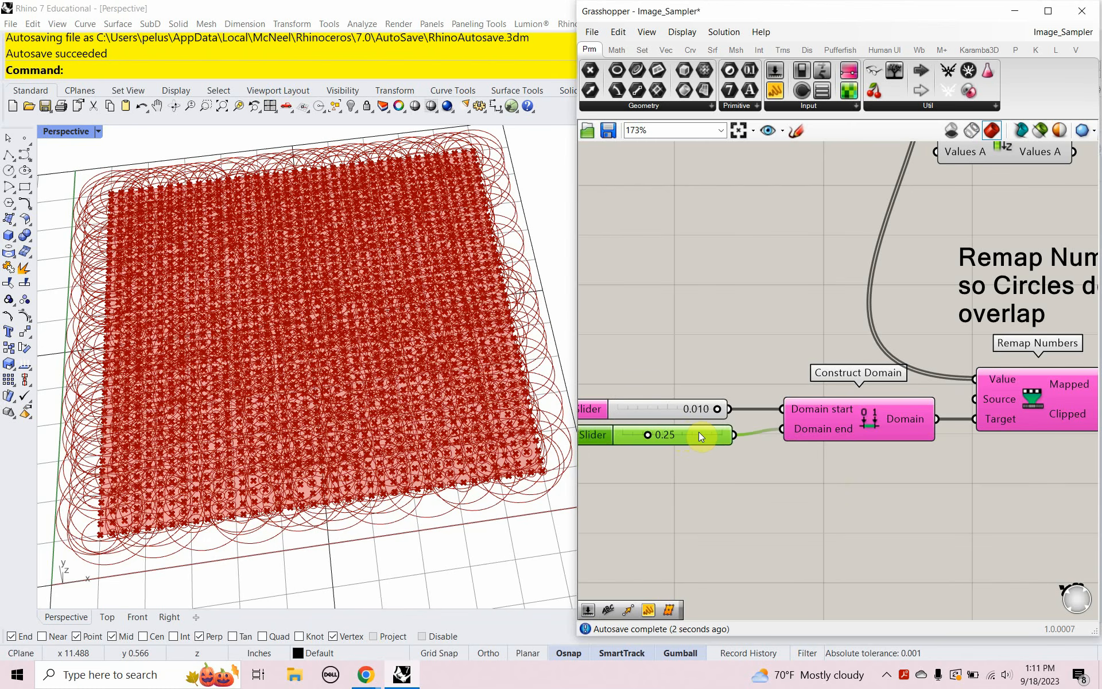
Step: Align the 0.010 and 0.25 number sliders vertically with each other
{"action": "right_click_drag", "start_coordinate": [706, 484], "coordinate": [796, 465]}
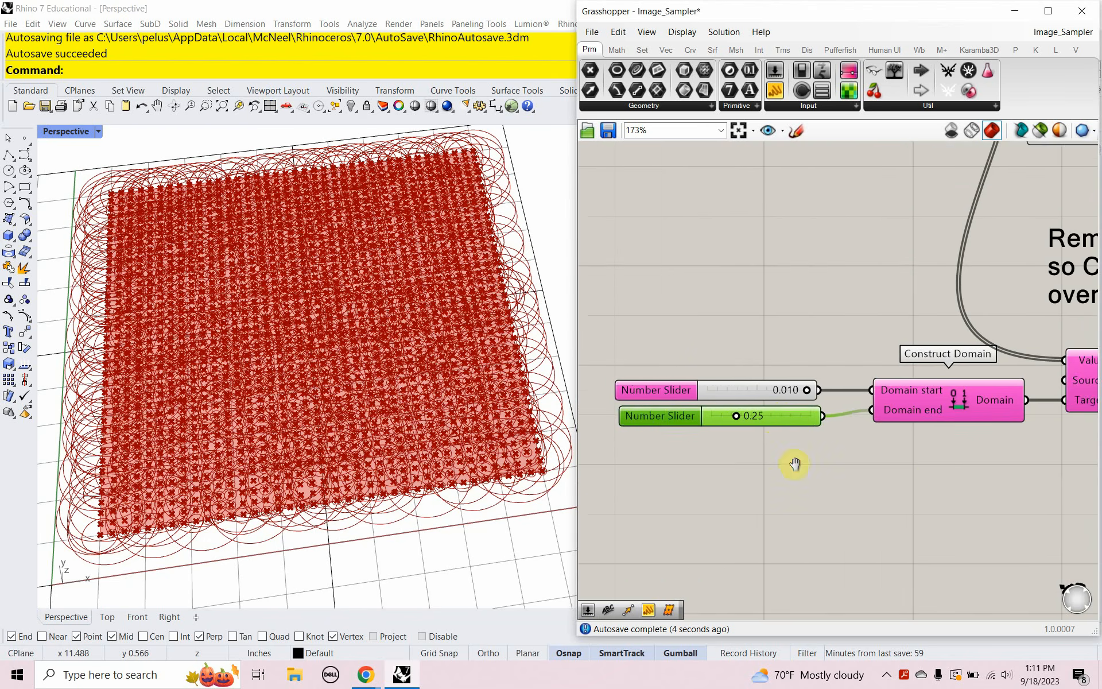
{"action": "left_click_drag", "start_coordinate": [727, 474], "coordinate": [687, 329]}
{"action": "left_click", "coordinate": [709, 369]}
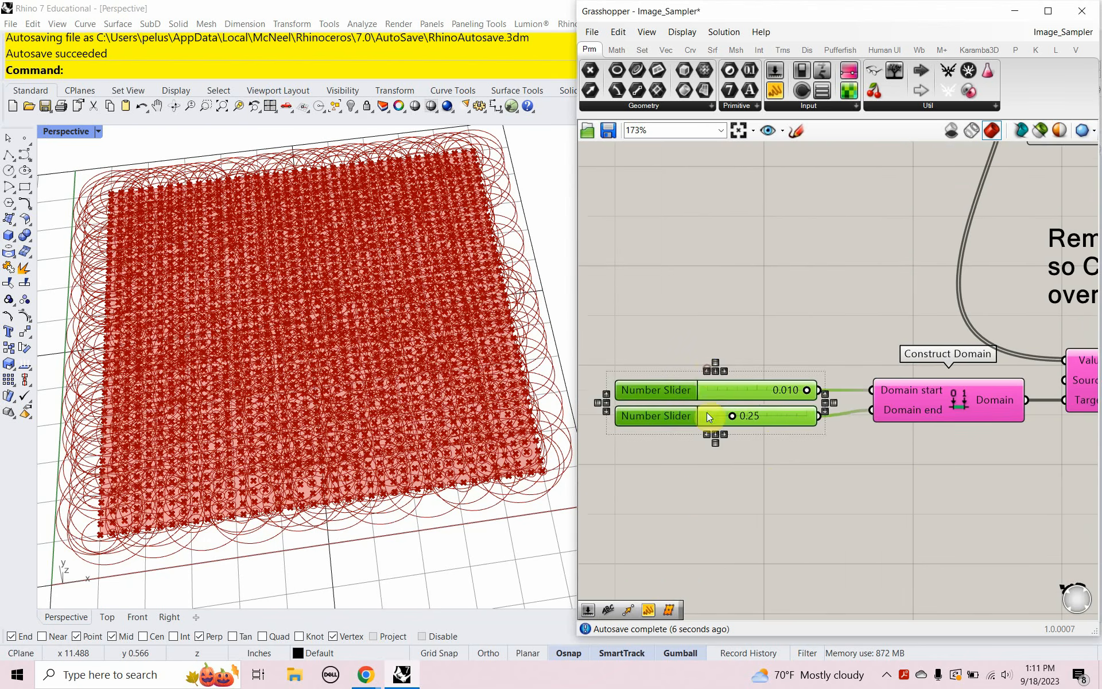
{"action": "left_click", "coordinate": [699, 478]}
Step: Move the Circle CNR component to the right of the Panels and connect Remap Numbers' Mapped output to its Radius input
{"action": "scroll", "coordinate": [698, 481], "scroll_direction": "down", "scroll_amount": 3}
{"action": "right_click_drag", "start_coordinate": [802, 431], "coordinate": [735, 476]}
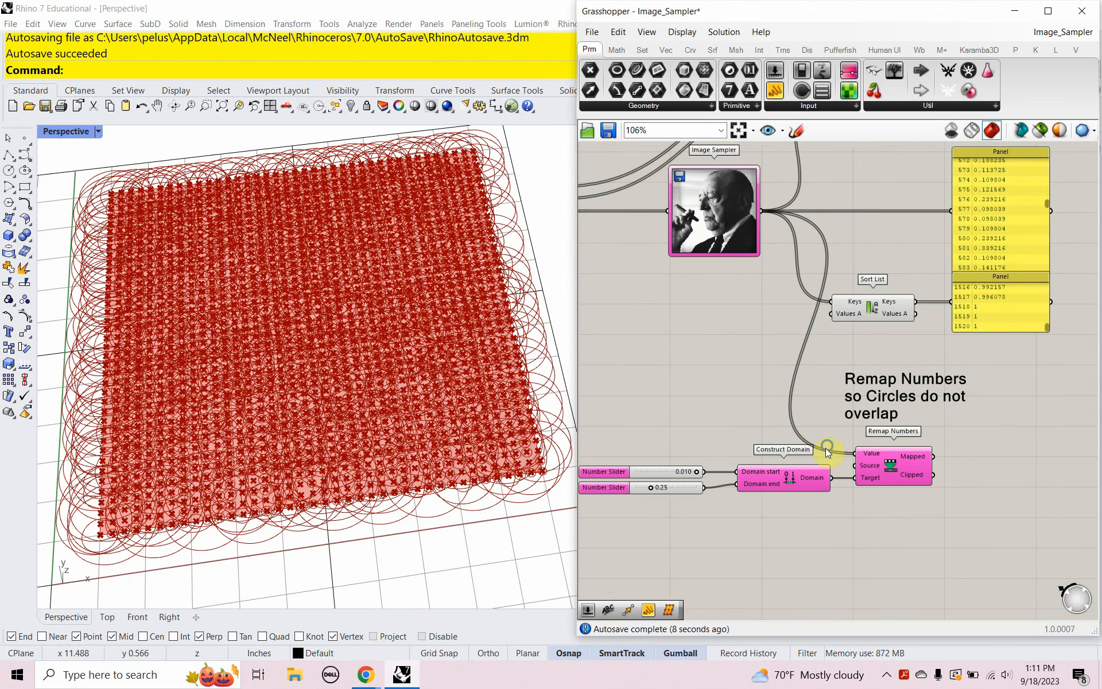
{"action": "right_click_drag", "start_coordinate": [834, 437], "coordinate": [773, 470]}
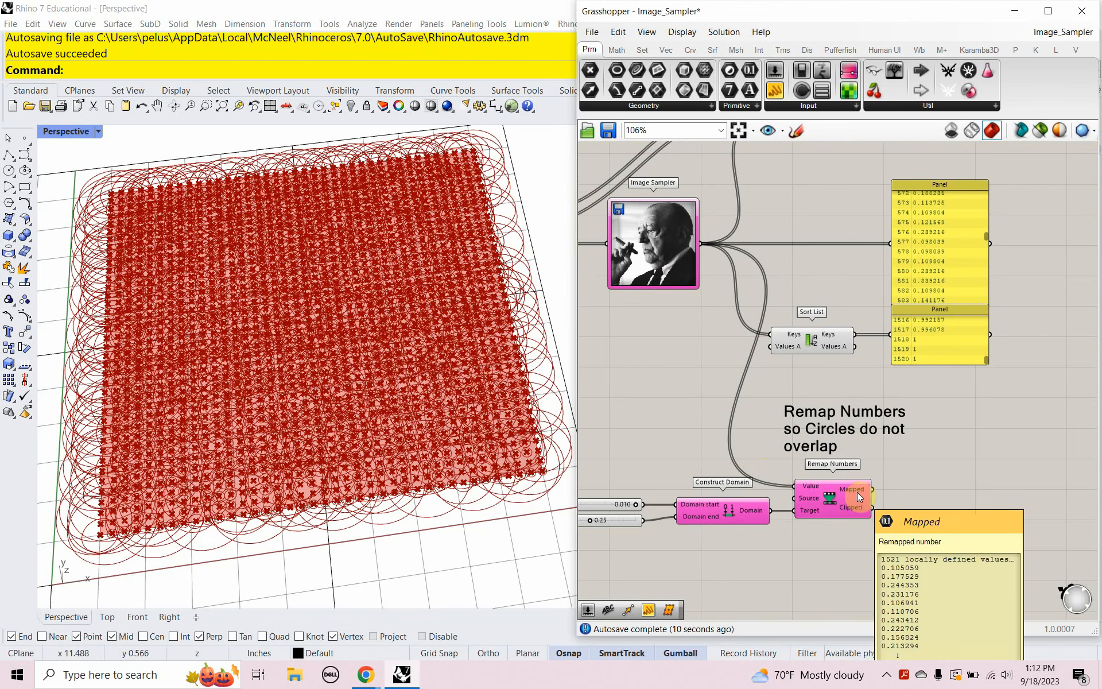
{"action": "mouse_move", "coordinate": [859, 494]}
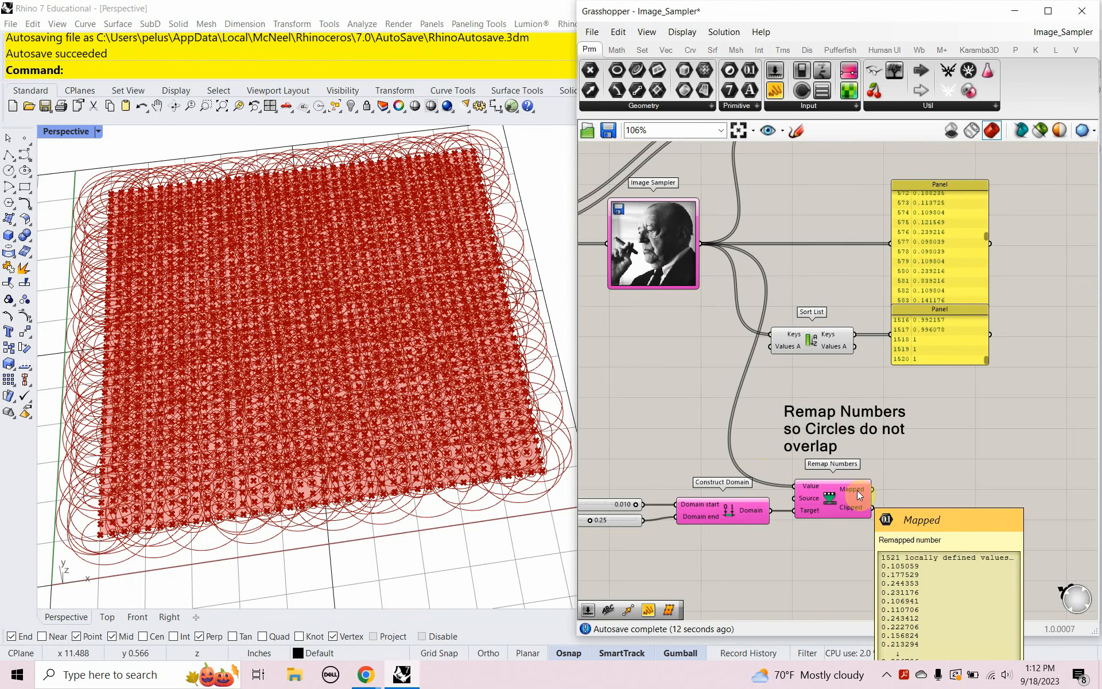
{"action": "right_click_drag", "start_coordinate": [930, 491], "coordinate": [804, 502]}
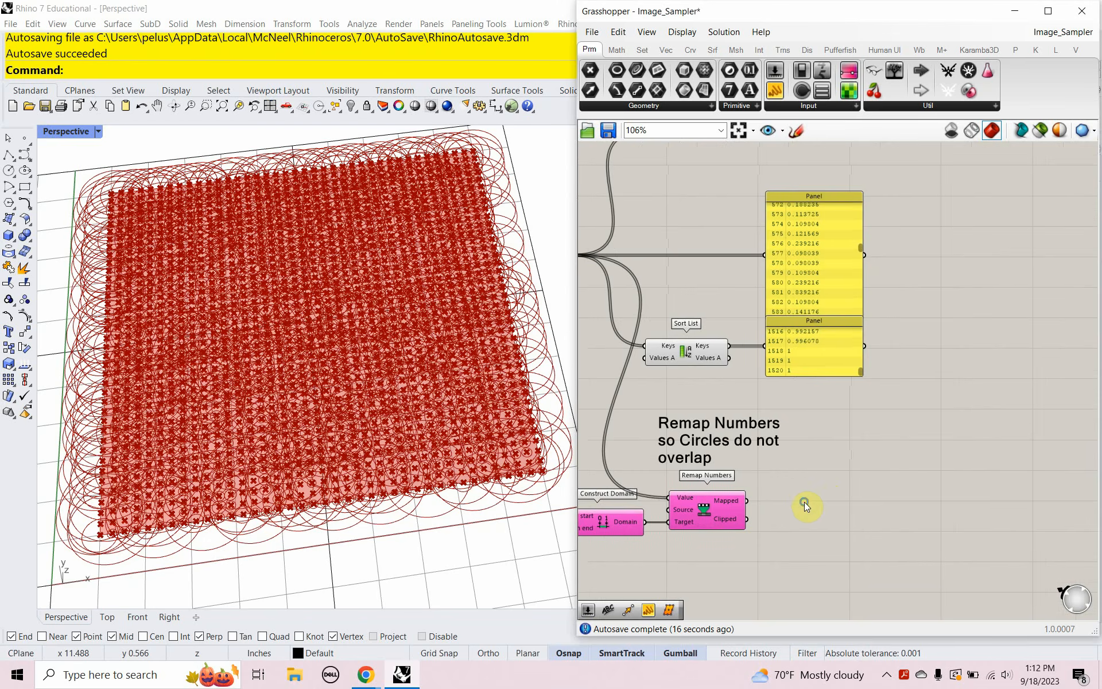
{"action": "scroll", "coordinate": [822, 470], "scroll_direction": "down", "scroll_amount": 2}
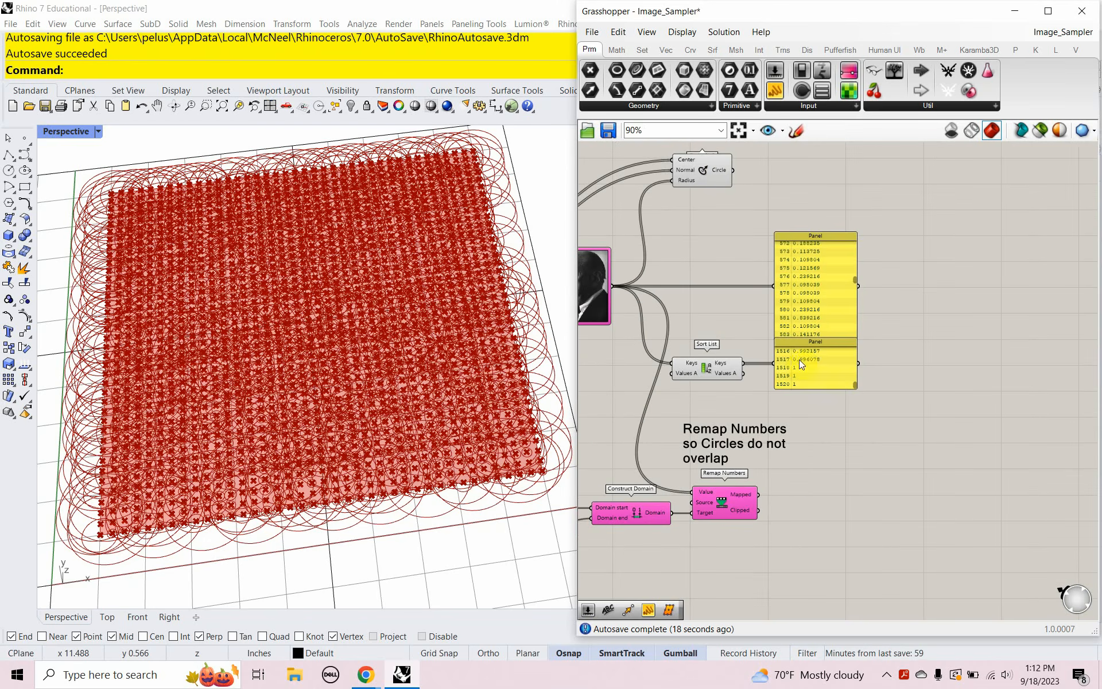
{"action": "left_click_drag", "start_coordinate": [690, 183], "coordinate": [951, 180]}
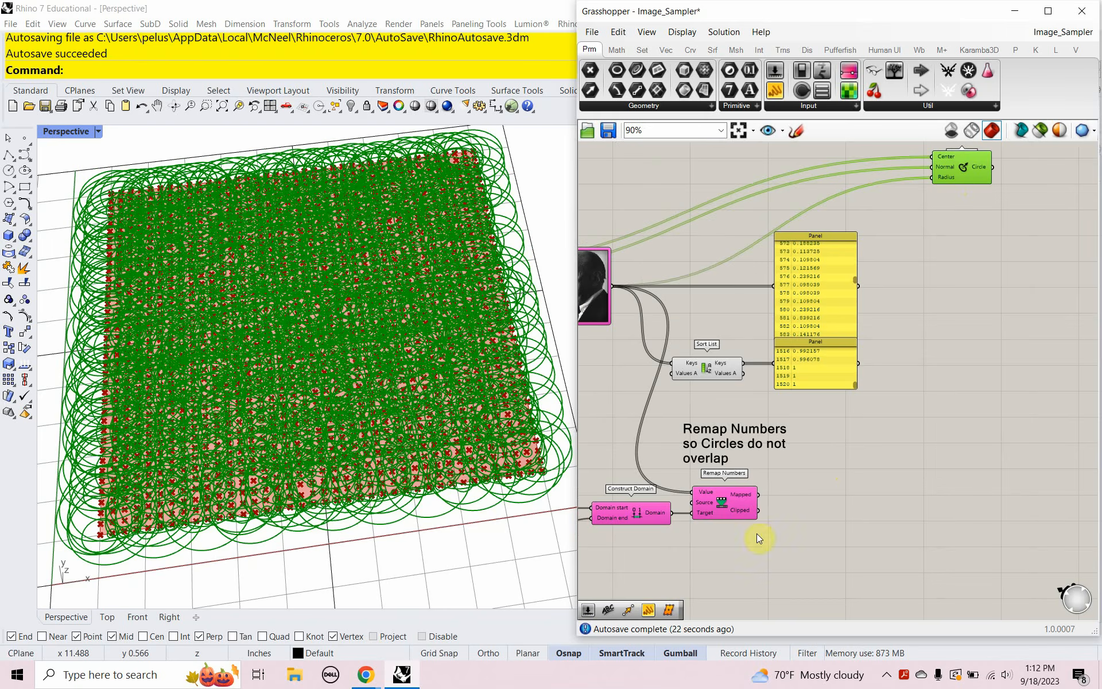
{"action": "left_click_drag", "start_coordinate": [761, 498], "coordinate": [940, 180]}
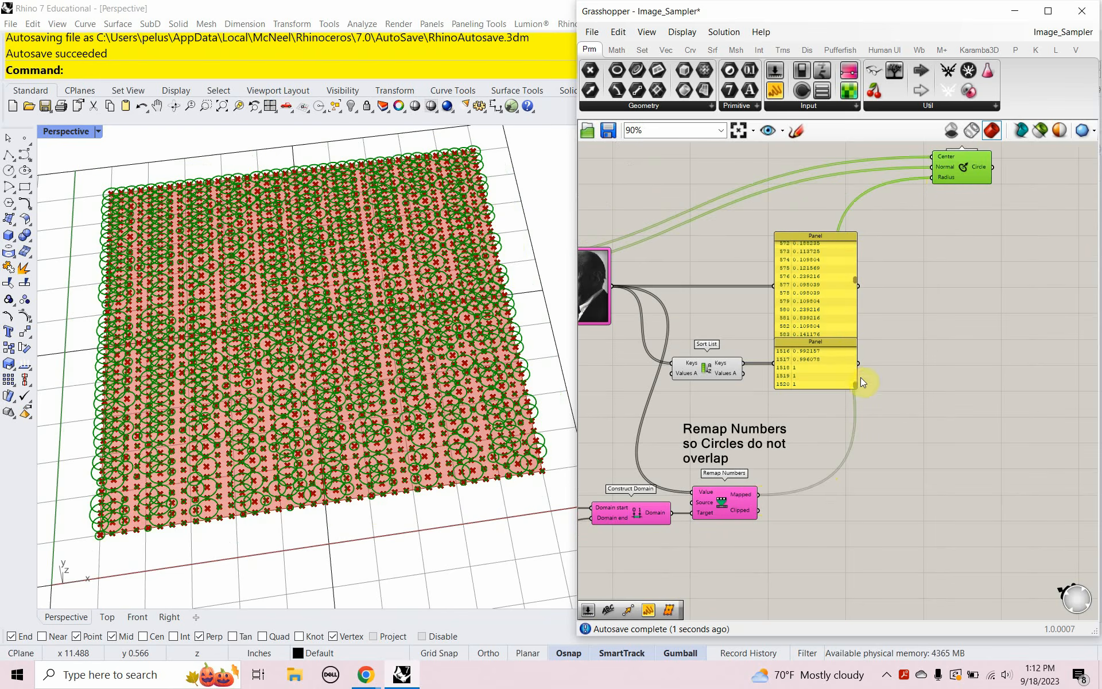
{"action": "left_click", "coordinate": [906, 362]}
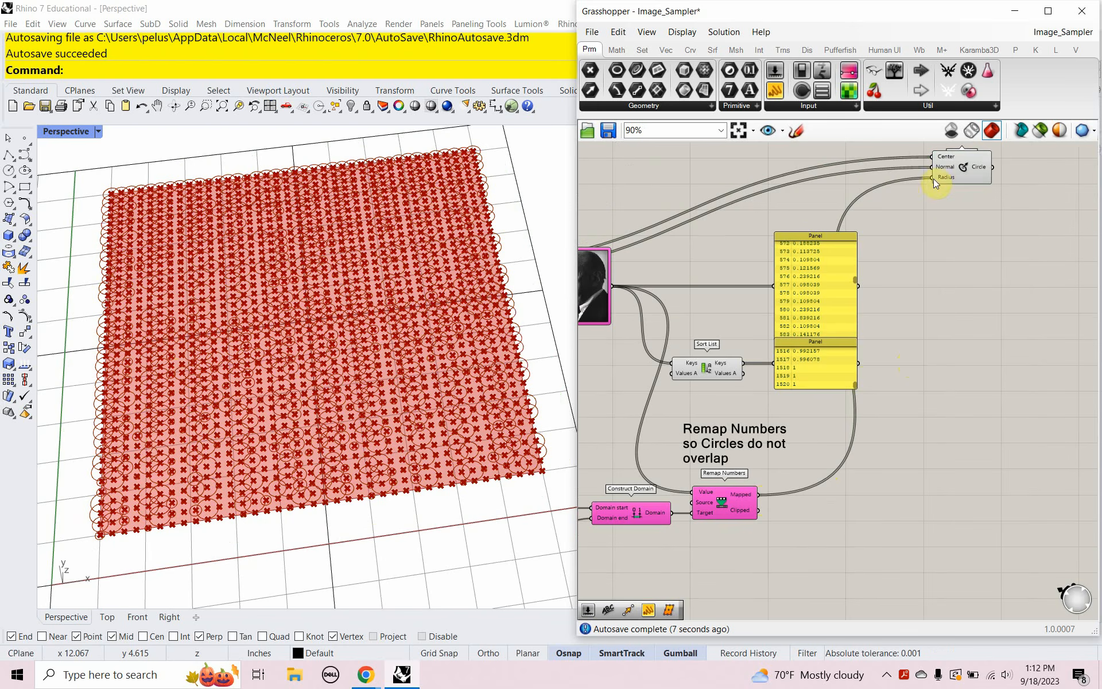
Step: Turn off the preview of every component except Circle CNR
{"action": "left_click", "coordinate": [955, 171]}
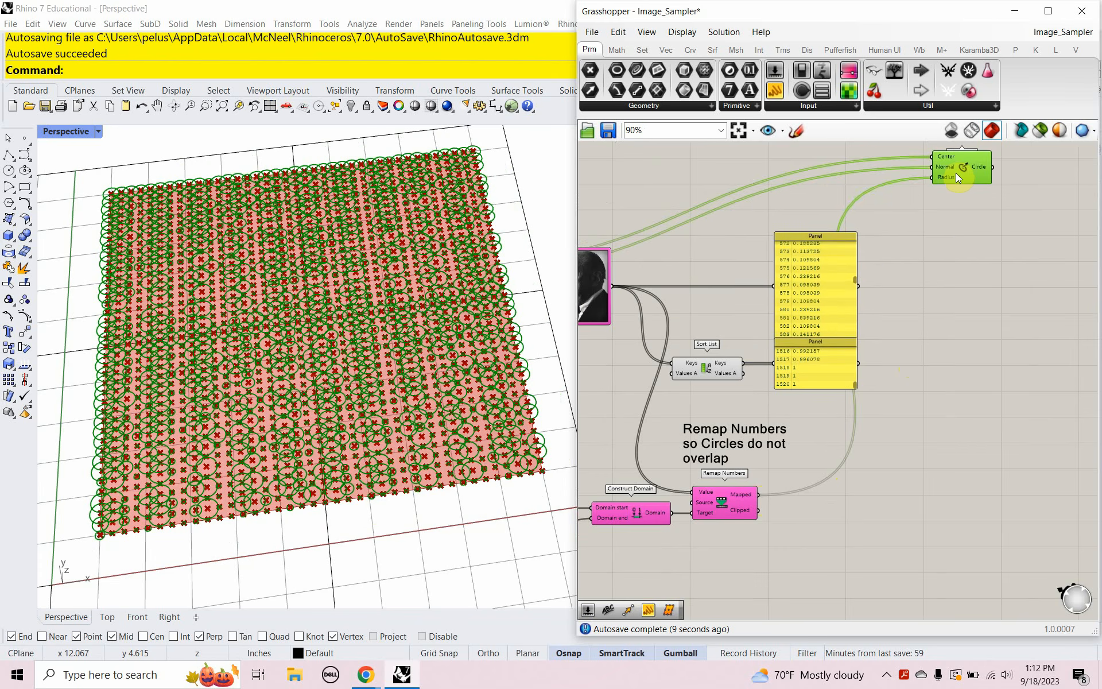
{"action": "right_click_drag", "start_coordinate": [977, 202], "coordinate": [964, 219]}
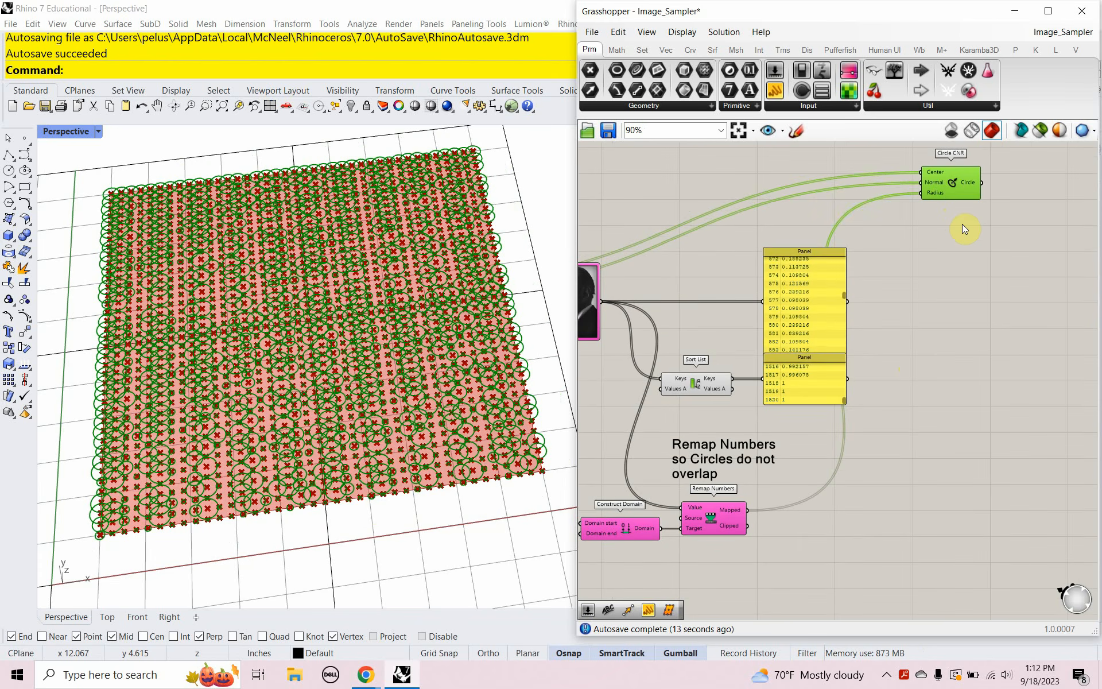
{"action": "key", "text": "ctrl+i"}
{"action": "right_click", "coordinate": [952, 266]}
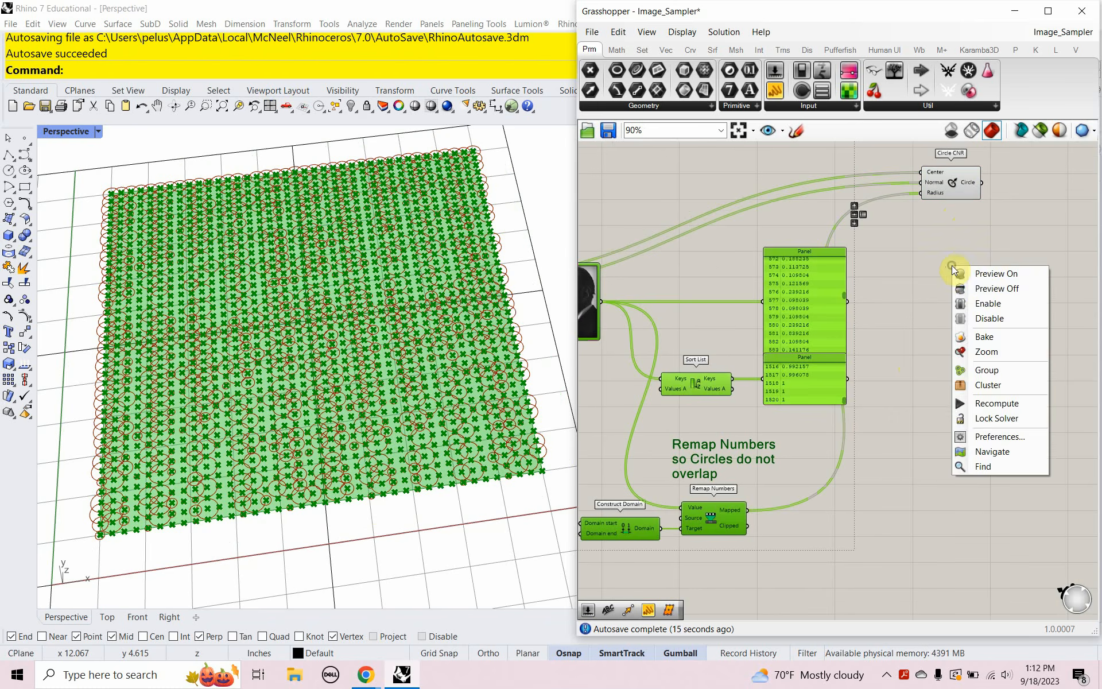
{"action": "left_click", "coordinate": [979, 288]}
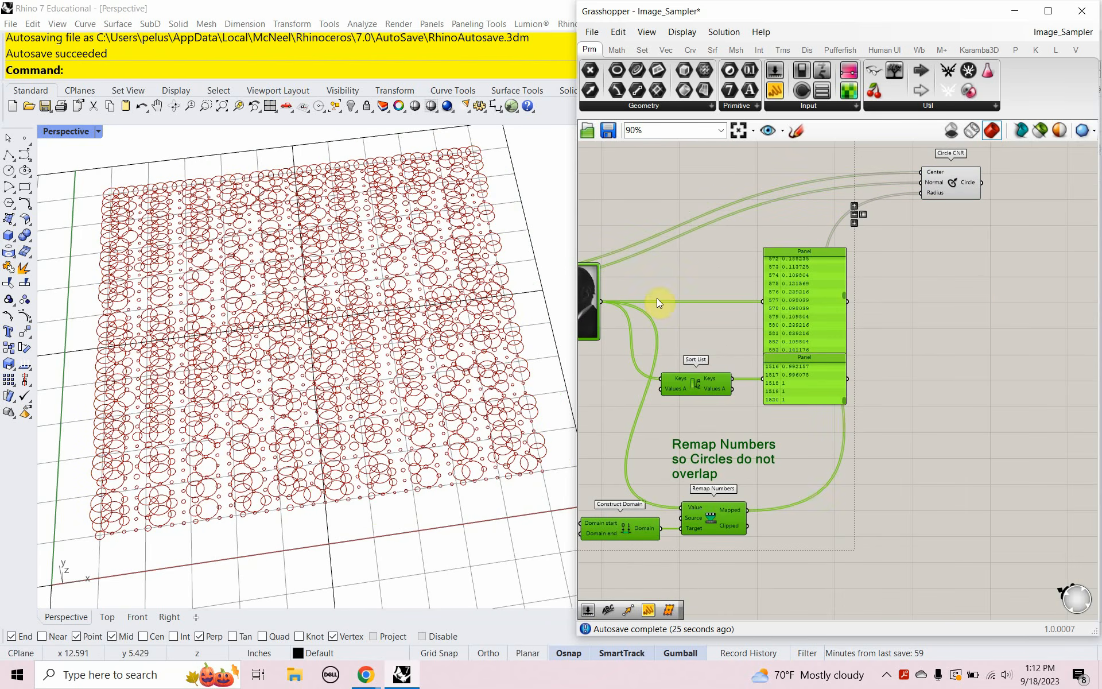
Step: Add a Scribble note to the canvas below the "Divide the Surface Using Points" group
{"action": "right_click_drag", "start_coordinate": [657, 298], "coordinate": [934, 352]}
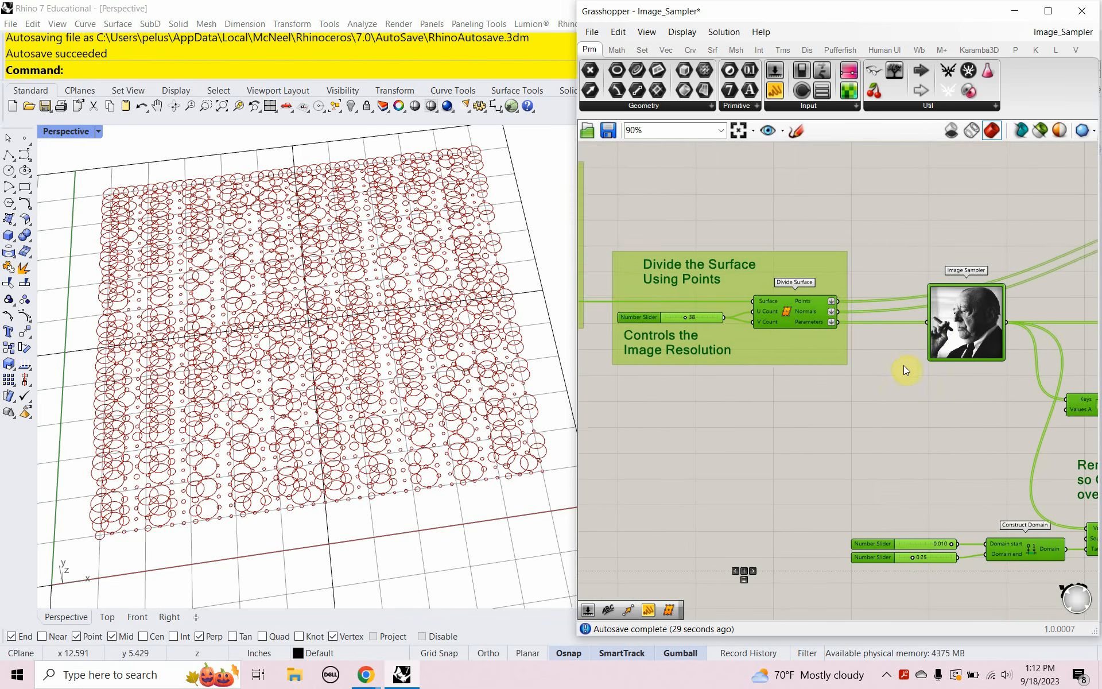
{"action": "scroll", "coordinate": [913, 365], "scroll_direction": "up", "scroll_amount": 3}
{"action": "right_click_drag", "start_coordinate": [882, 404], "coordinate": [923, 374]}
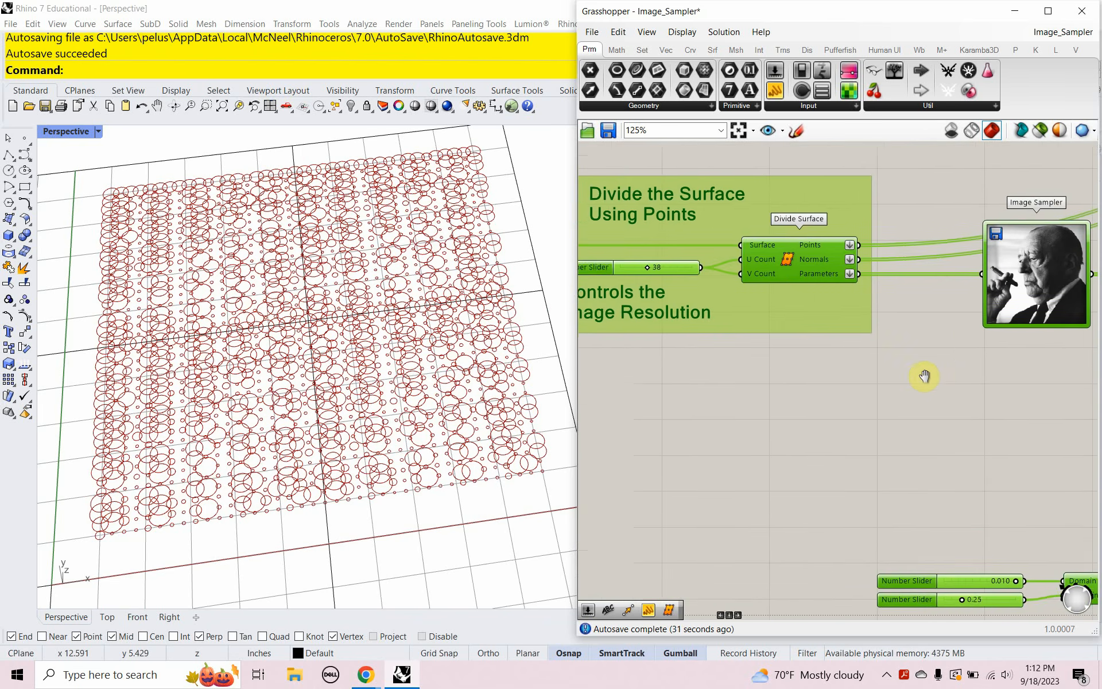
{"action": "scroll", "coordinate": [919, 377], "scroll_direction": "down", "scroll_amount": 1}
{"action": "left_click", "coordinate": [891, 403]}
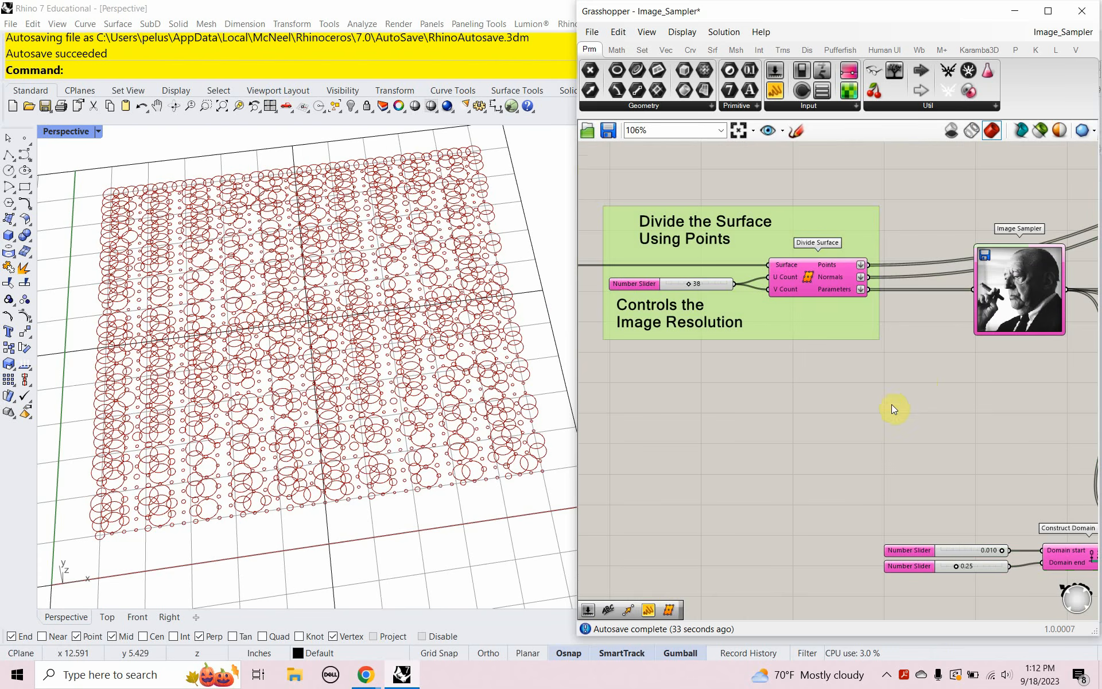
{"action": "double_click", "coordinate": [889, 405]}
{"action": "type", "text": "scr"}
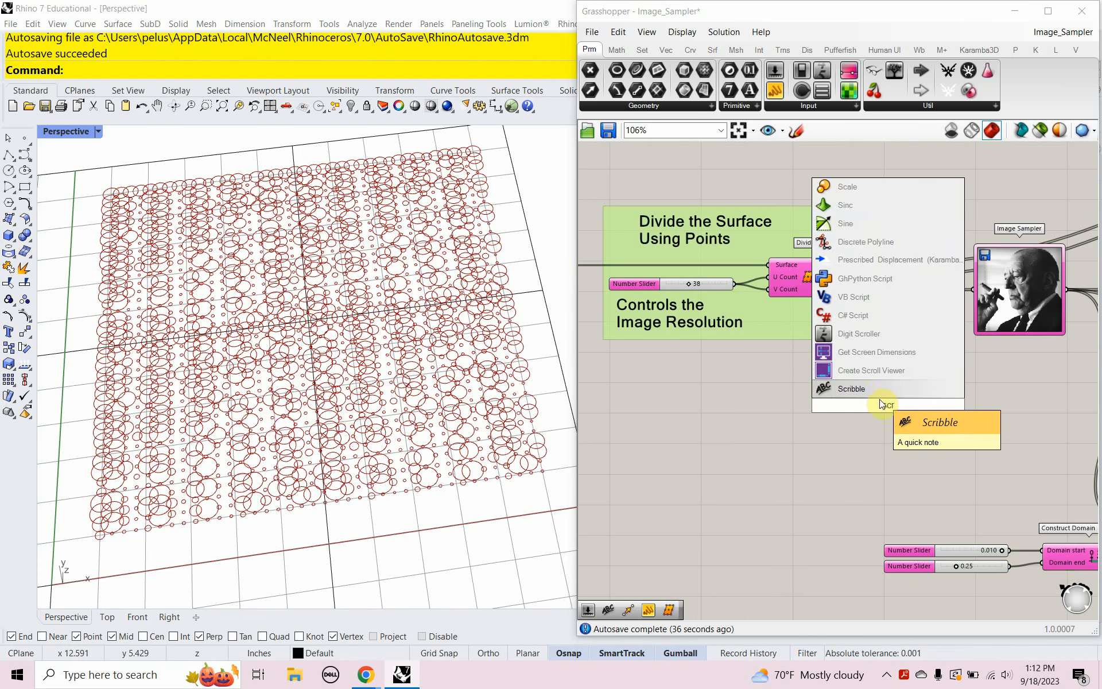
{"action": "key", "text": "Return"}
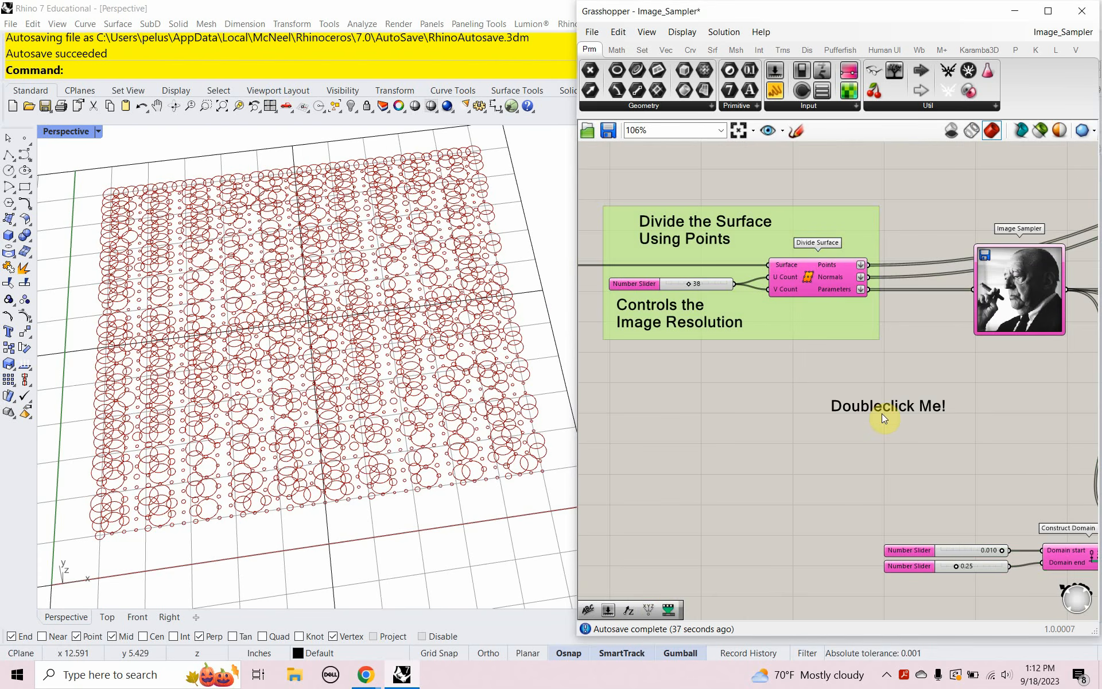
{"action": "left_click_drag", "start_coordinate": [882, 413], "coordinate": [828, 373]}
Step: Set the new Scribble's text to "Domain of Surface needs to be between 0-1 to match the image domain" and place it beneath the Divide Surface group
{"action": "double_click", "coordinate": [829, 373]}
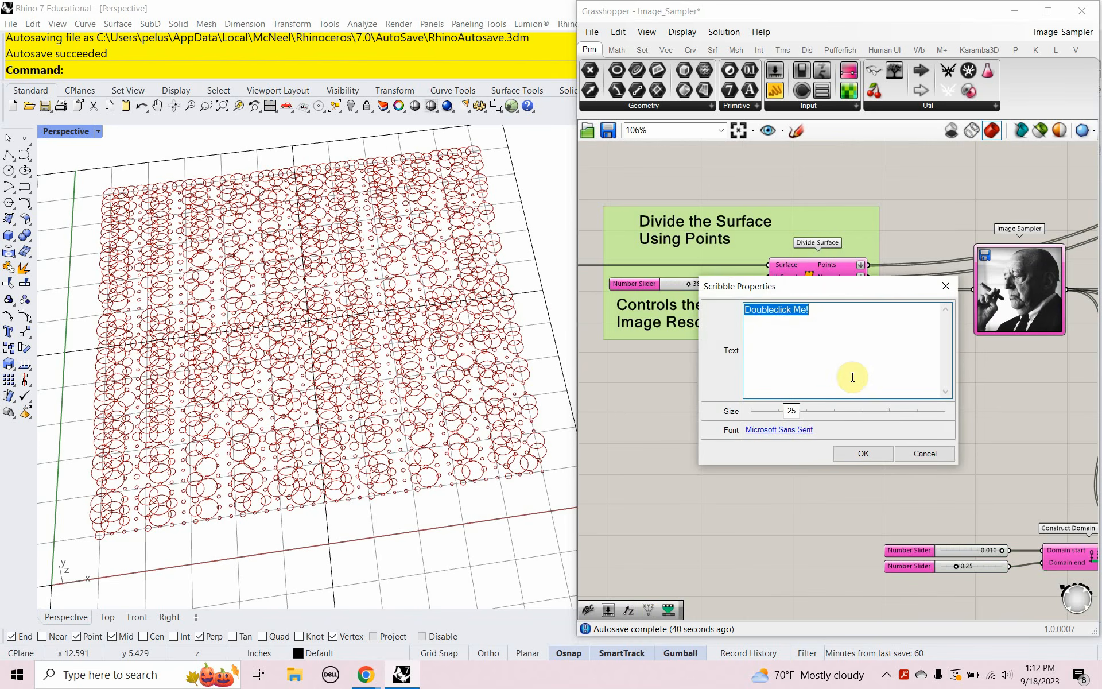
{"action": "key", "text": "BackSpace"}
{"action": "type", "text": "Dom"}
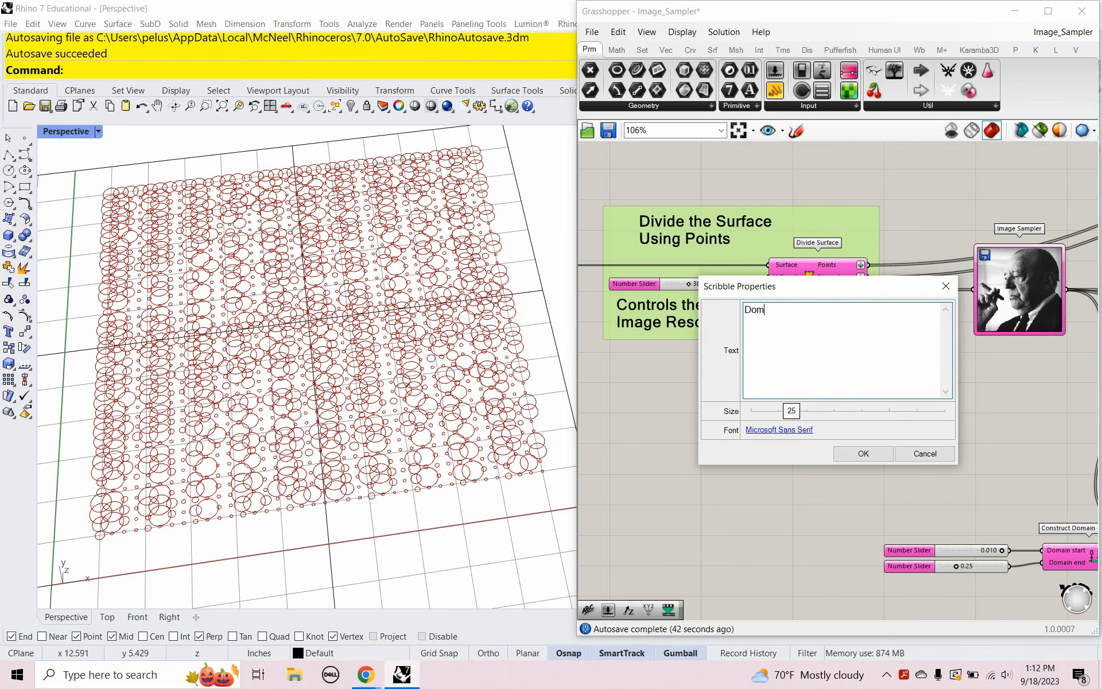
{"action": "type", "text": "ain of Surface"}
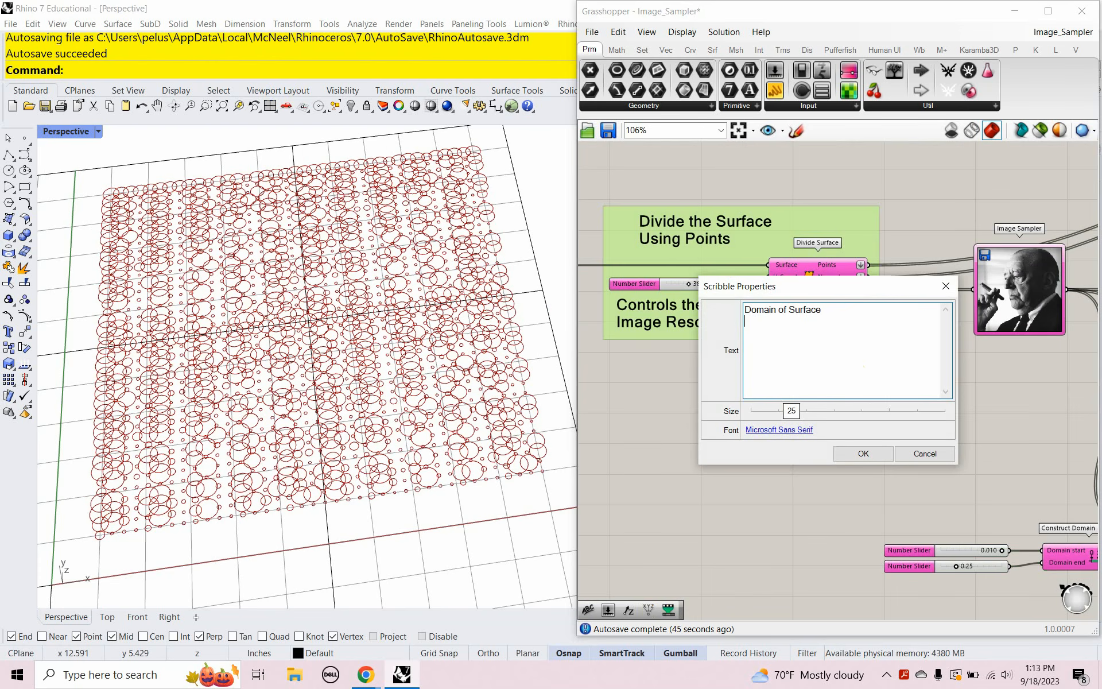
{"action": "key", "text": "Return"}
{"action": "type", "text": "needs"}
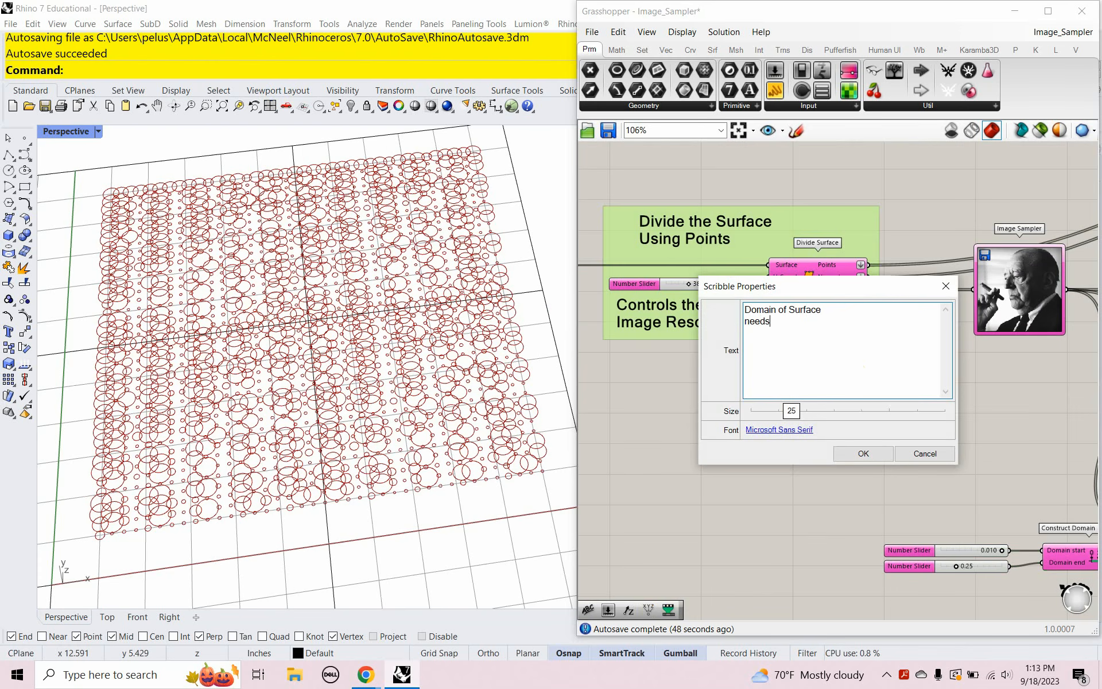
{"action": "type", "text": " to be between"}
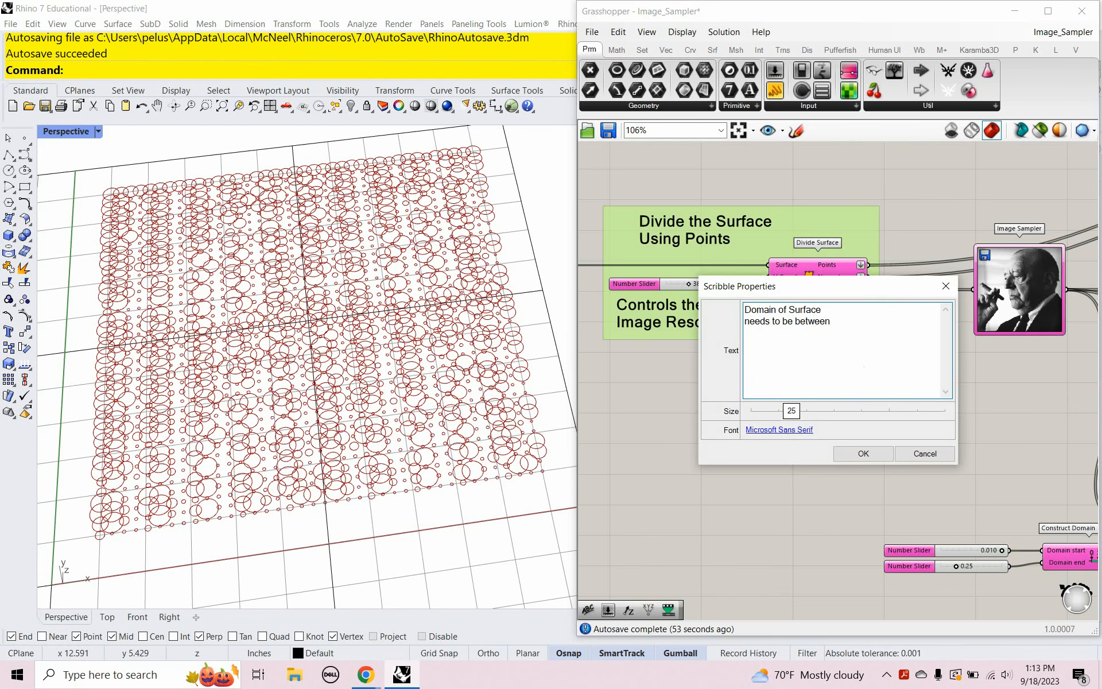
{"action": "key", "text": "Return"}
{"action": "type", "text": "0-1"}
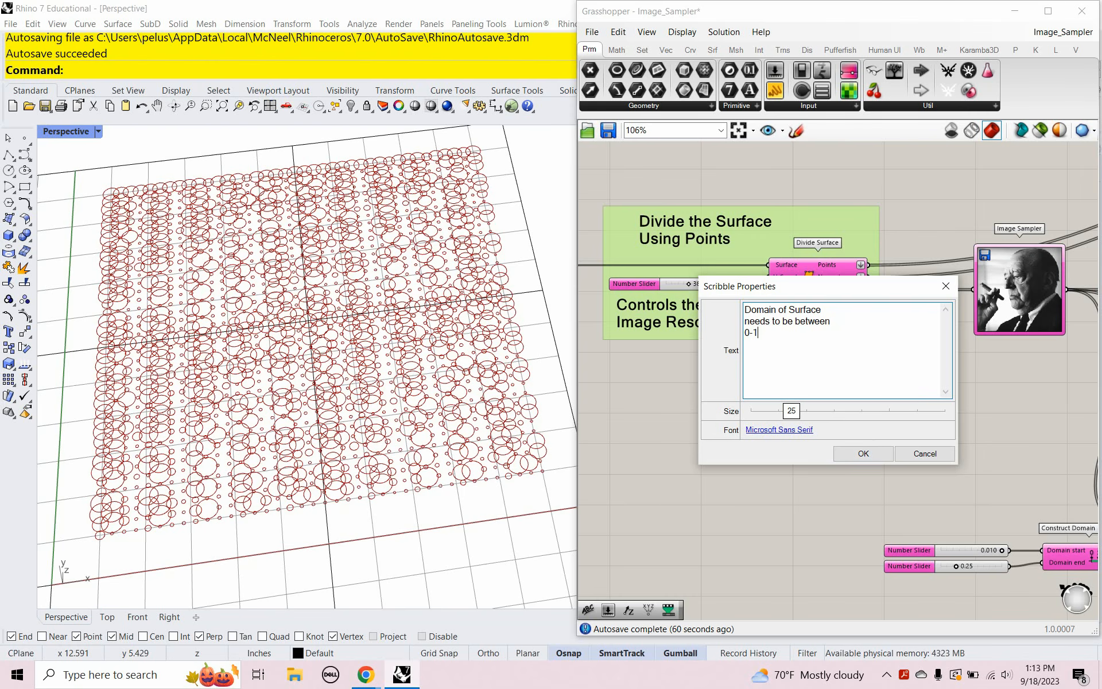
{"action": "type", "text": "to"}
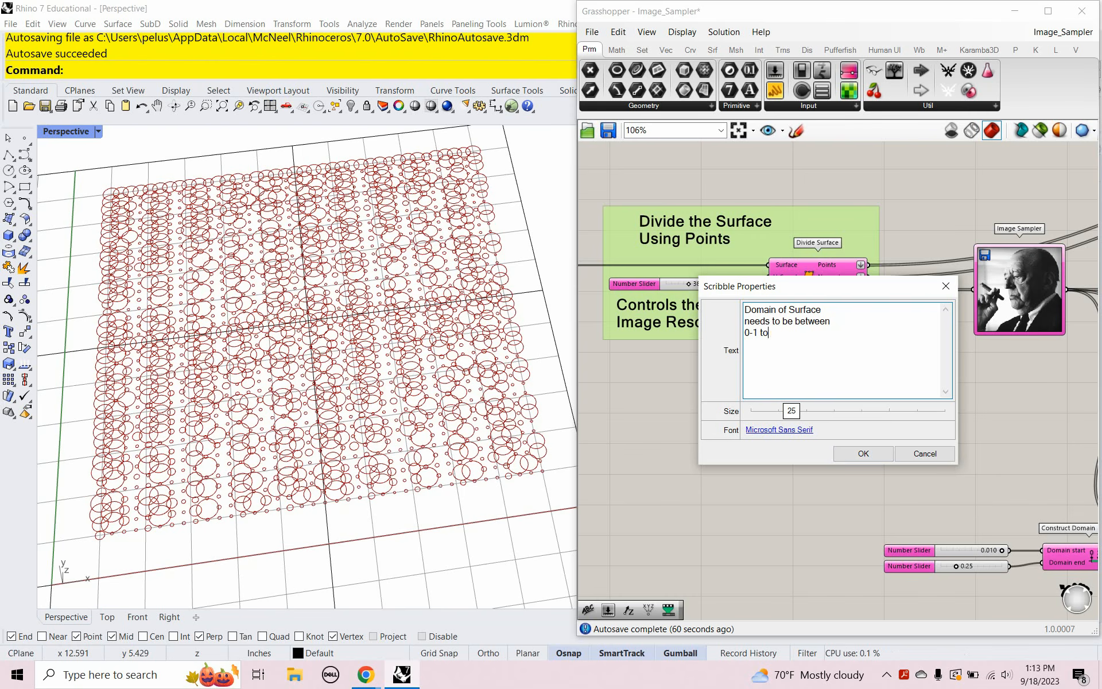
{"action": "type", "text": " match the image "}
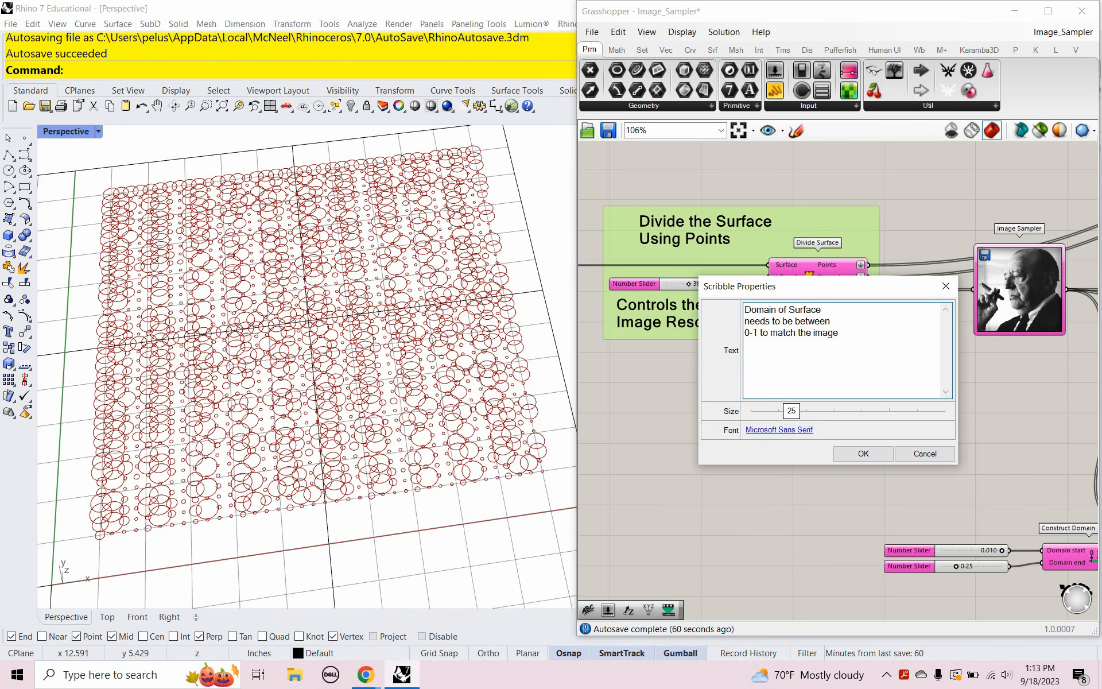
{"action": "type", "text": "domain"}
{"action": "left_click", "coordinate": [864, 451]}
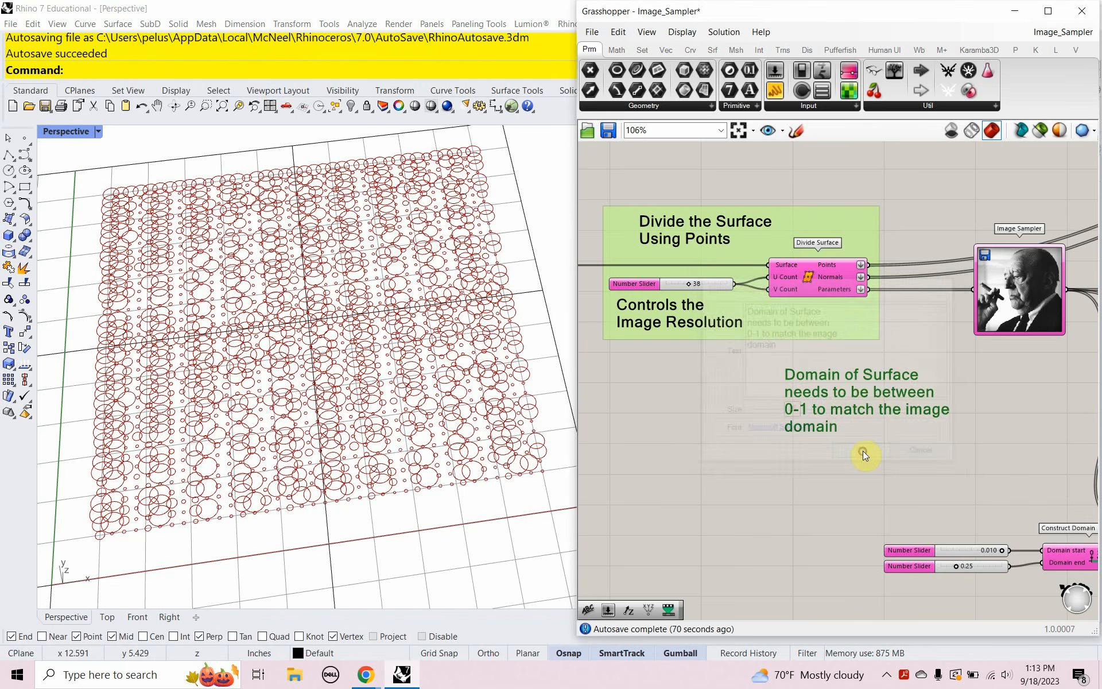
{"action": "left_click_drag", "start_coordinate": [842, 395], "coordinate": [791, 394]}
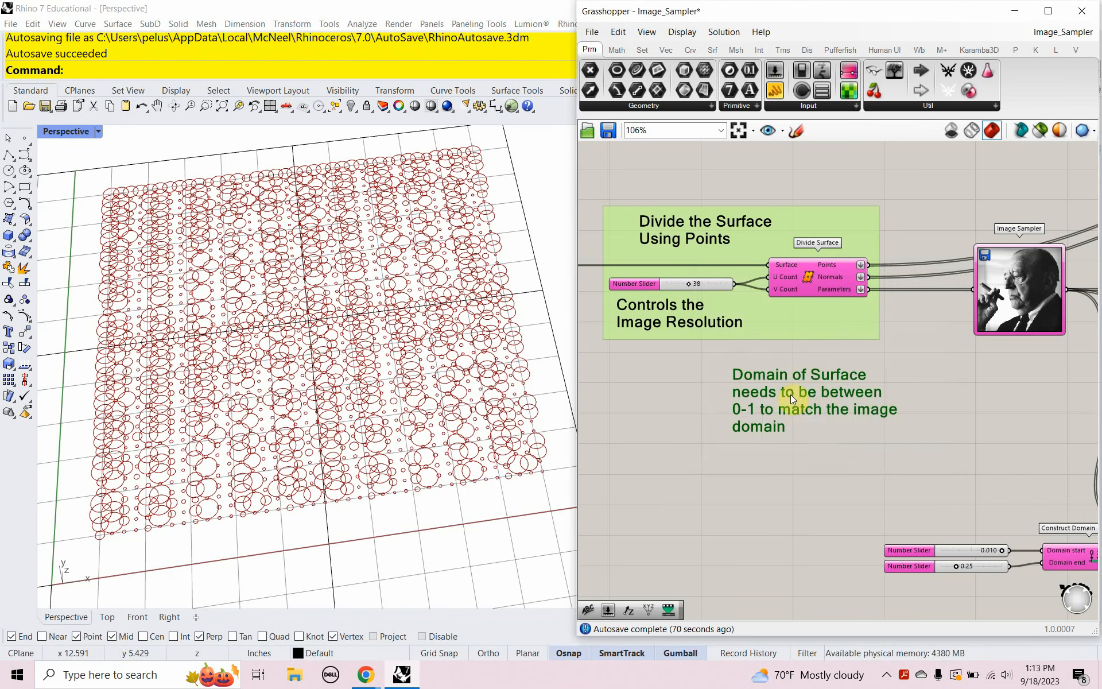
Step: Check the X and Y domains in the Image Sampler settings and reparameterize Divide Surface's Surface input
{"action": "double_click", "coordinate": [1015, 305]}
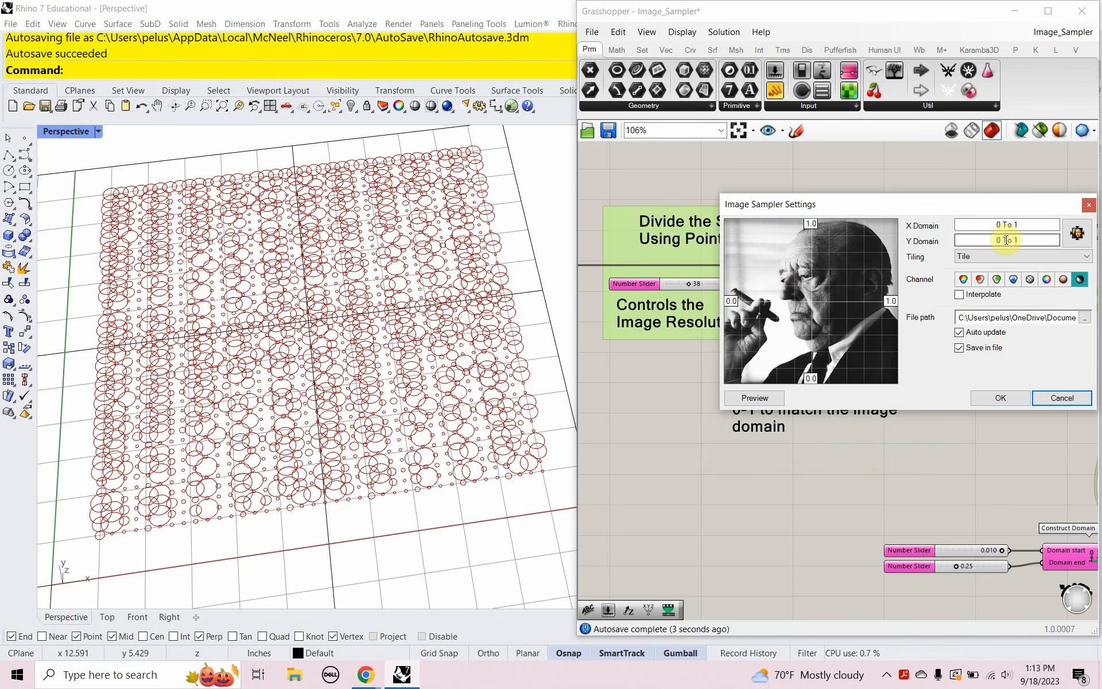
{"action": "left_click", "coordinate": [1001, 391]}
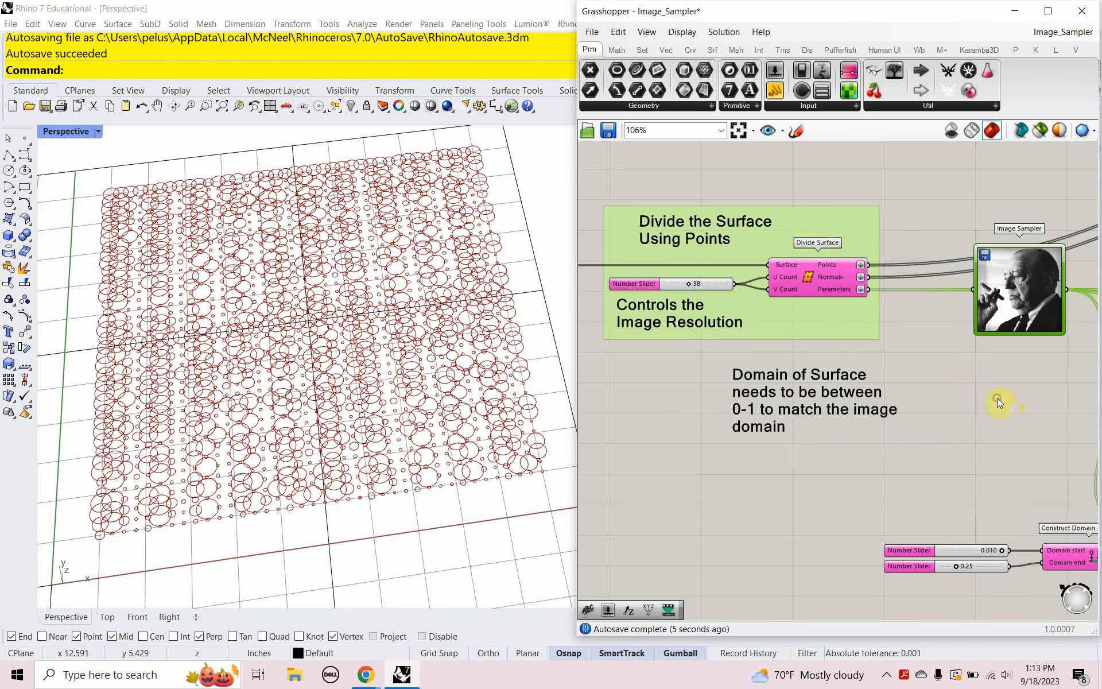
{"action": "mouse_move", "coordinate": [774, 265]}
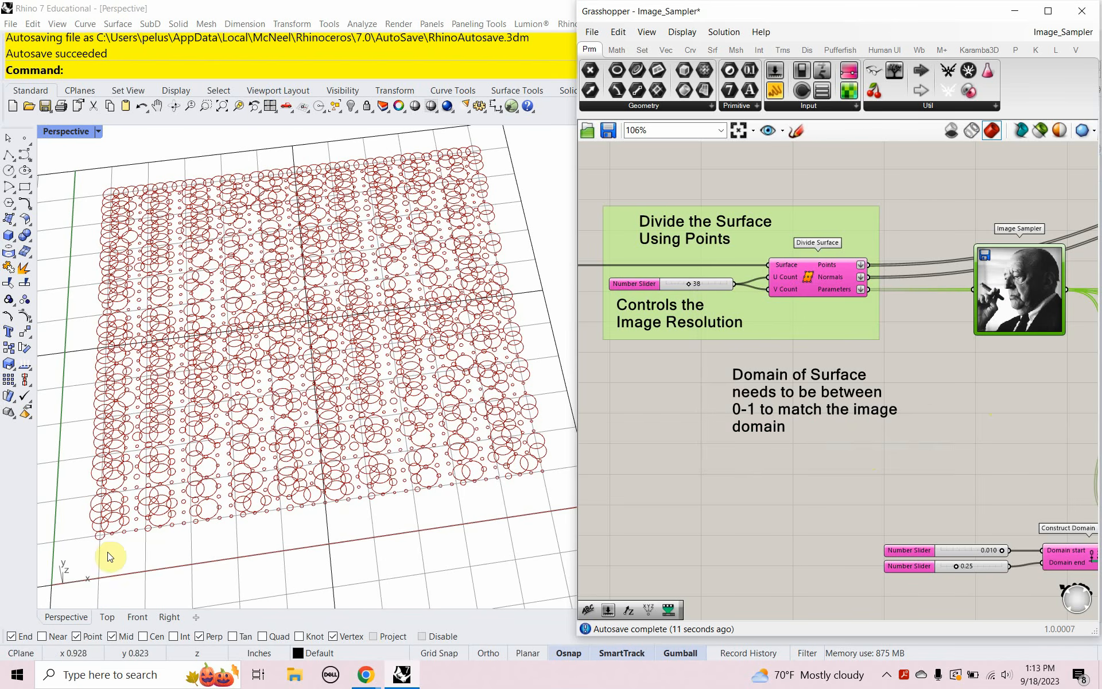
{"action": "right_click", "coordinate": [782, 262]}
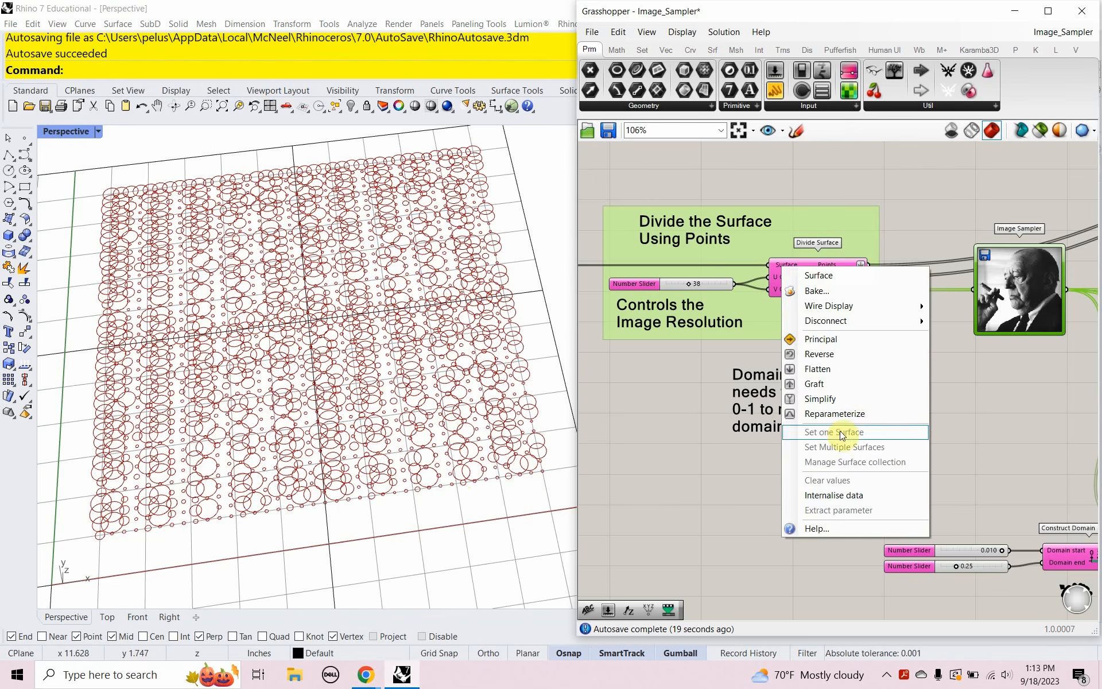
{"action": "left_click", "coordinate": [840, 413]}
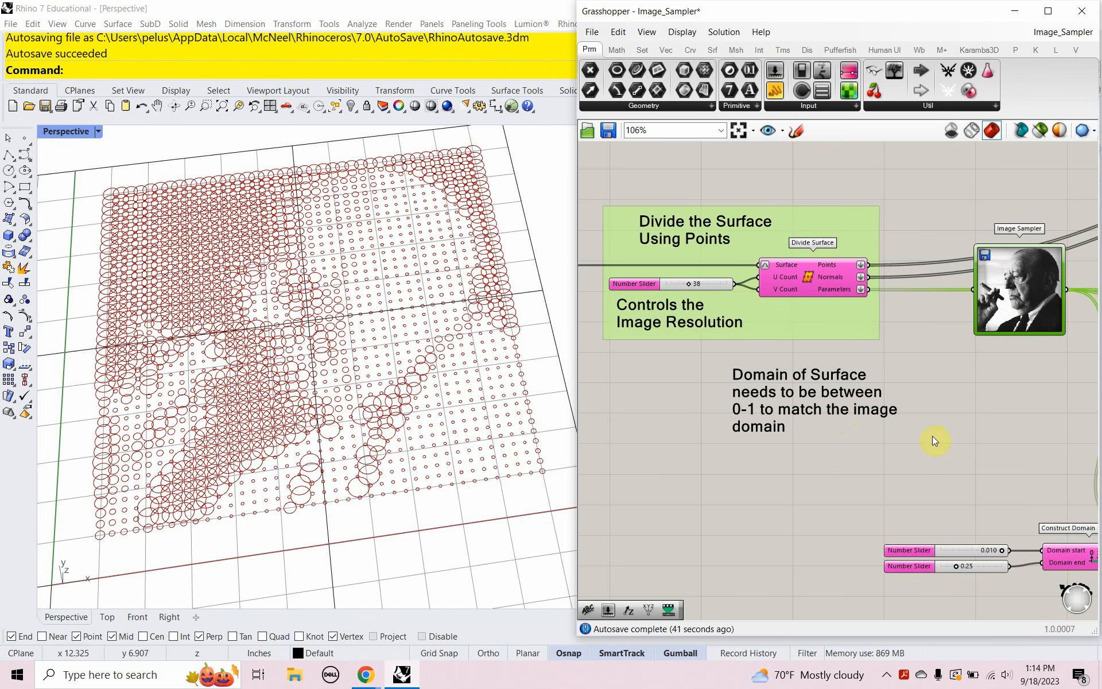
Step: Swap the Construct Domain inputs, connecting the 0.010 slider to Domain end and the 0.25 slider to Domain start
{"action": "right_click_drag", "start_coordinate": [1011, 474], "coordinate": [877, 426]}
{"action": "scroll", "coordinate": [843, 384], "scroll_direction": "down", "scroll_amount": 3}
{"action": "scroll", "coordinate": [869, 476], "scroll_direction": "up", "scroll_amount": 4}
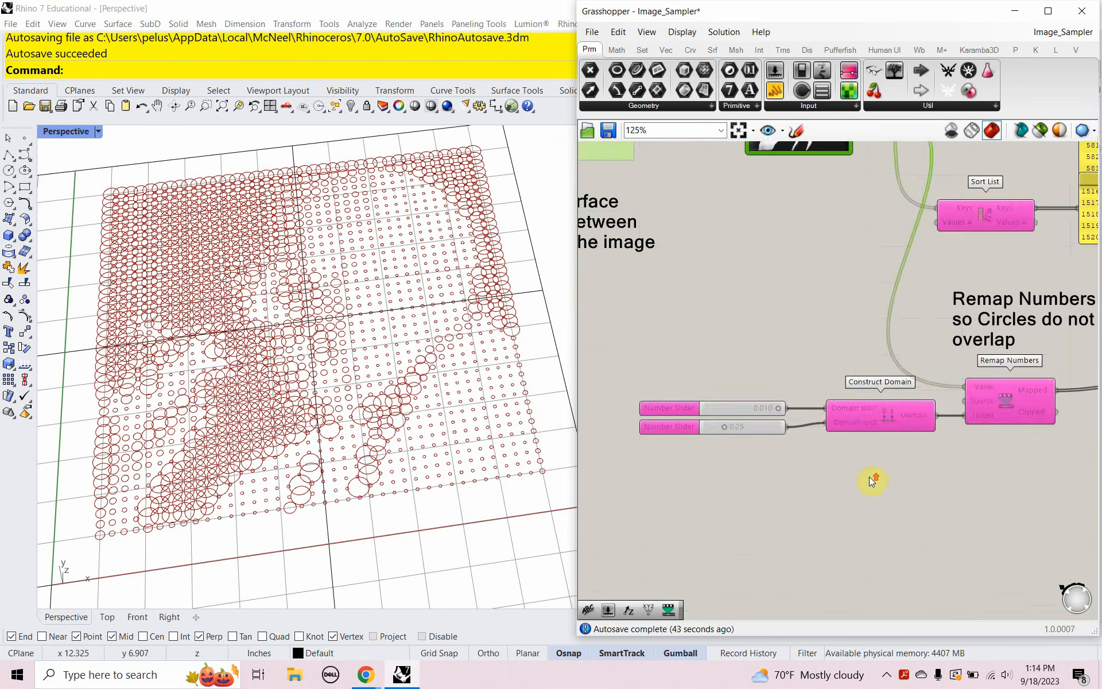
{"action": "scroll", "coordinate": [794, 445], "scroll_direction": "up", "scroll_amount": 4}
{"action": "right_click_drag", "start_coordinate": [794, 443], "coordinate": [887, 469]}
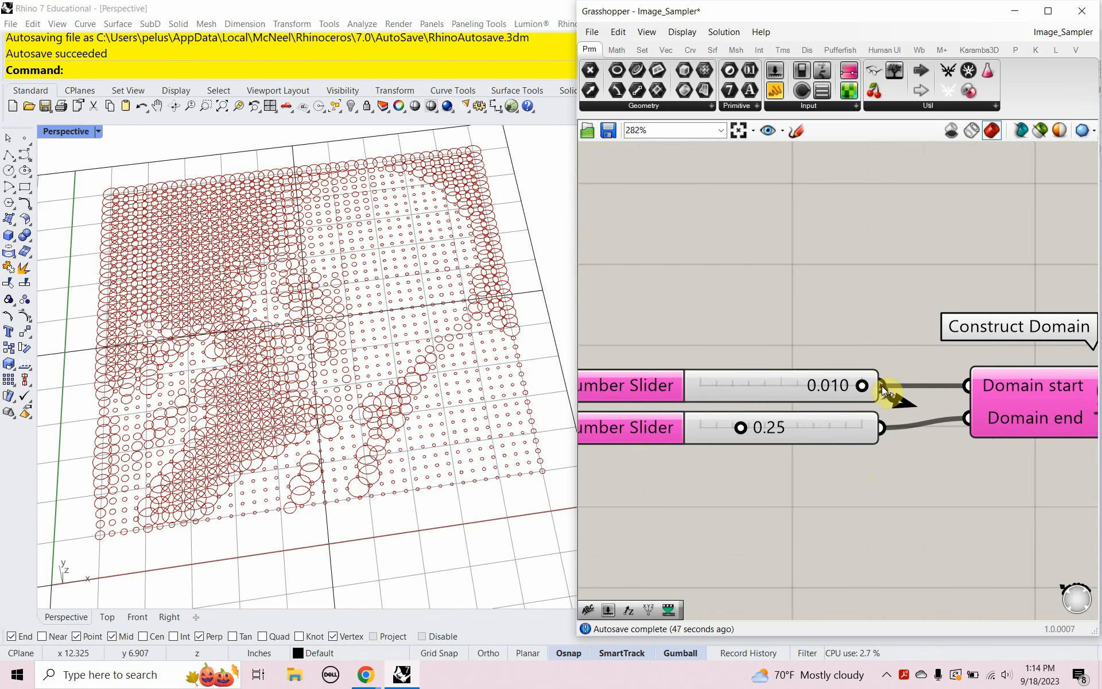
{"action": "left_click_drag", "start_coordinate": [883, 390], "coordinate": [955, 426]}
{"action": "left_click_drag", "start_coordinate": [881, 427], "coordinate": [962, 390]}
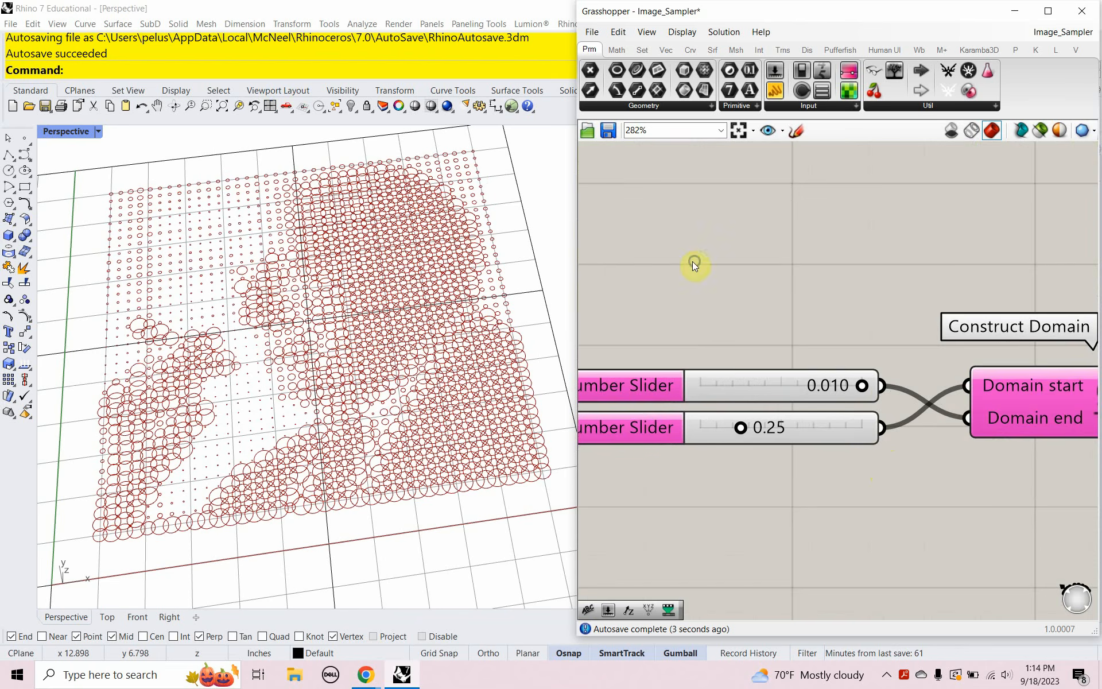
Step: Try the image resolution slider feeding Divide Surface's U Count and V Count at 100, and settle on 21
{"action": "scroll", "coordinate": [763, 290], "scroll_direction": "down", "scroll_amount": 6}
{"action": "right_click_drag", "start_coordinate": [753, 277], "coordinate": [773, 368]}
{"action": "right_click_drag", "start_coordinate": [706, 316], "coordinate": [851, 365]}
{"action": "right_click_drag", "start_coordinate": [744, 345], "coordinate": [760, 361]}
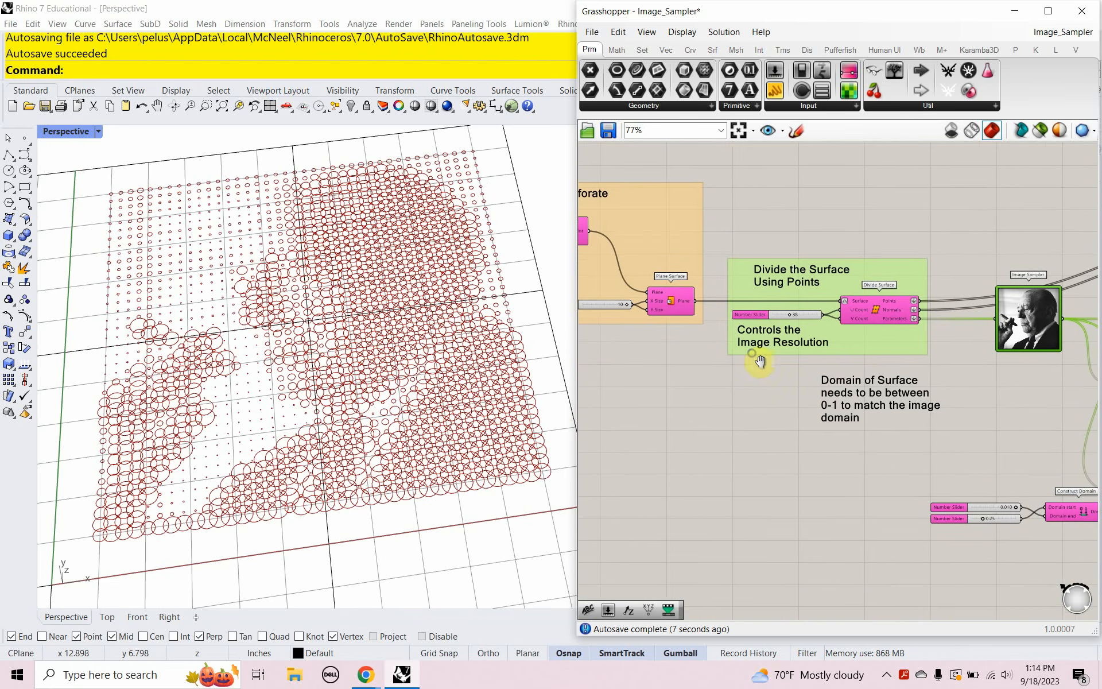
{"action": "scroll", "coordinate": [758, 347], "scroll_direction": "up", "scroll_amount": 5}
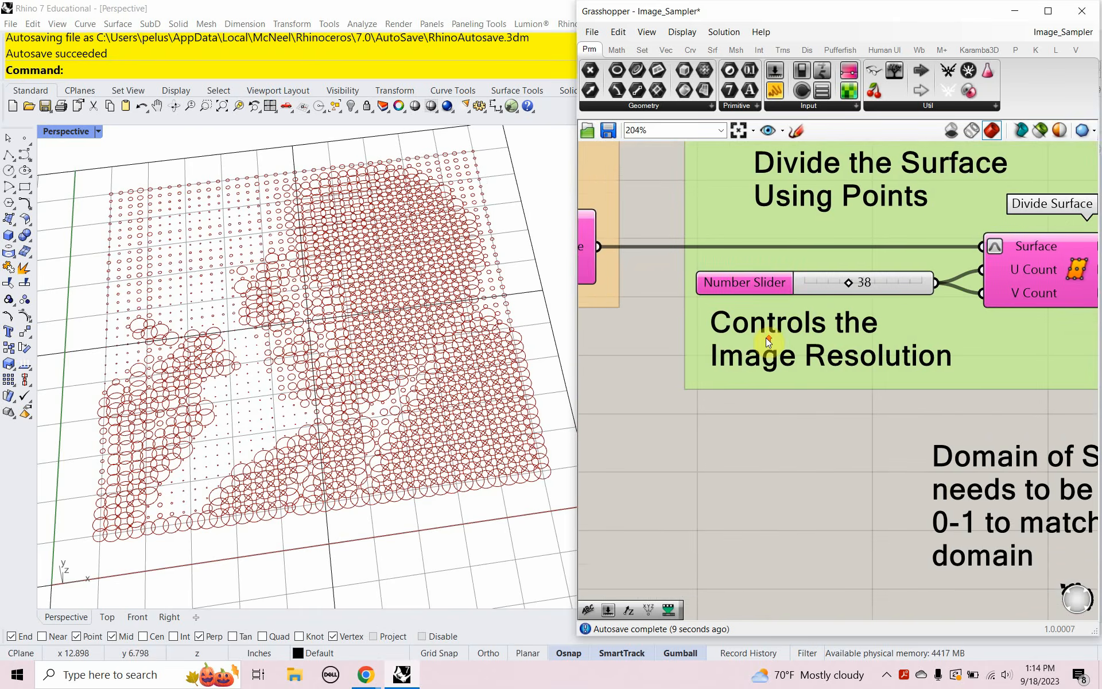
{"action": "scroll", "coordinate": [816, 344], "scroll_direction": "up", "scroll_amount": 3}
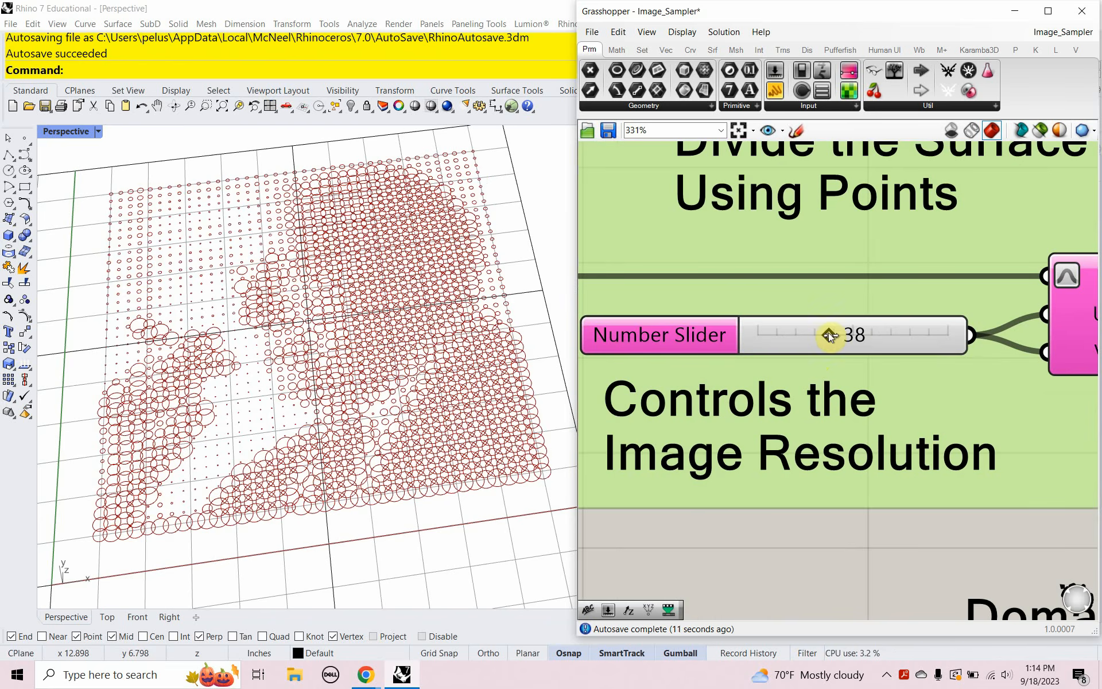
{"action": "left_click_drag", "start_coordinate": [829, 332], "coordinate": [950, 336]}
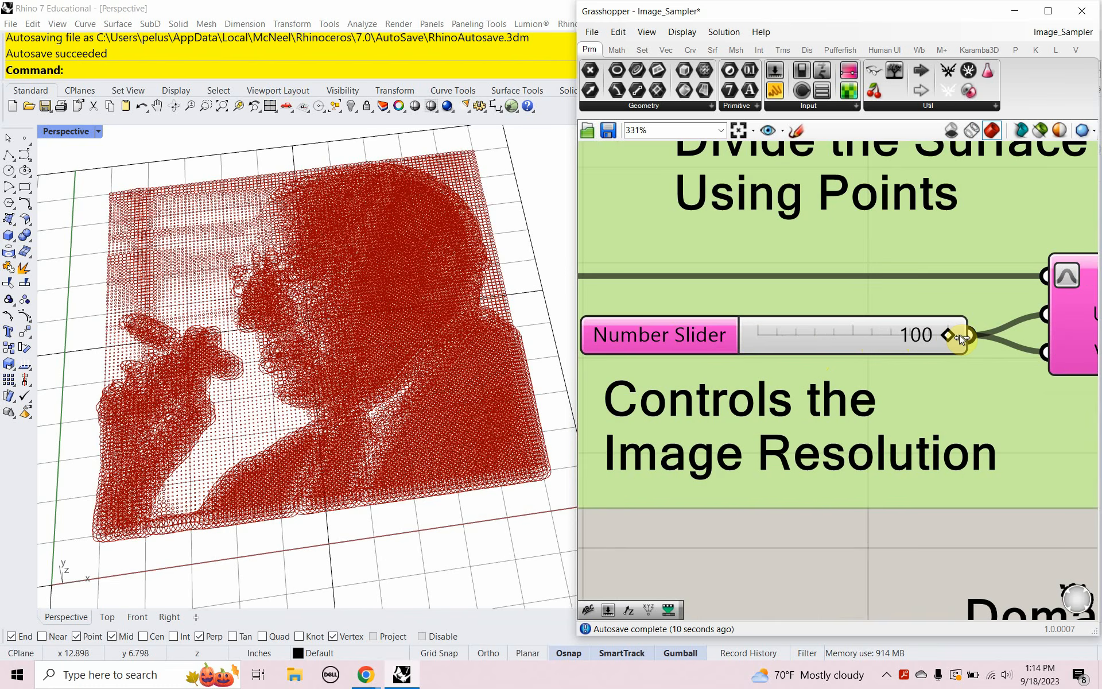
{"action": "left_click_drag", "start_coordinate": [959, 335], "coordinate": [798, 346]}
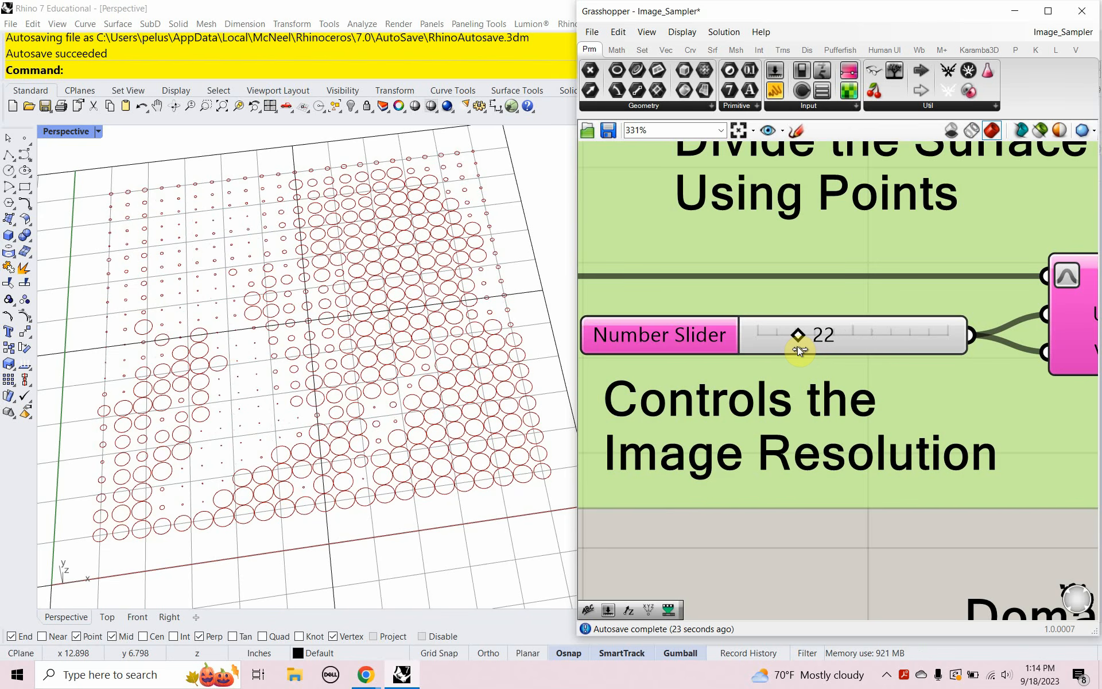
{"action": "left_click_drag", "start_coordinate": [798, 346], "coordinate": [796, 346]}
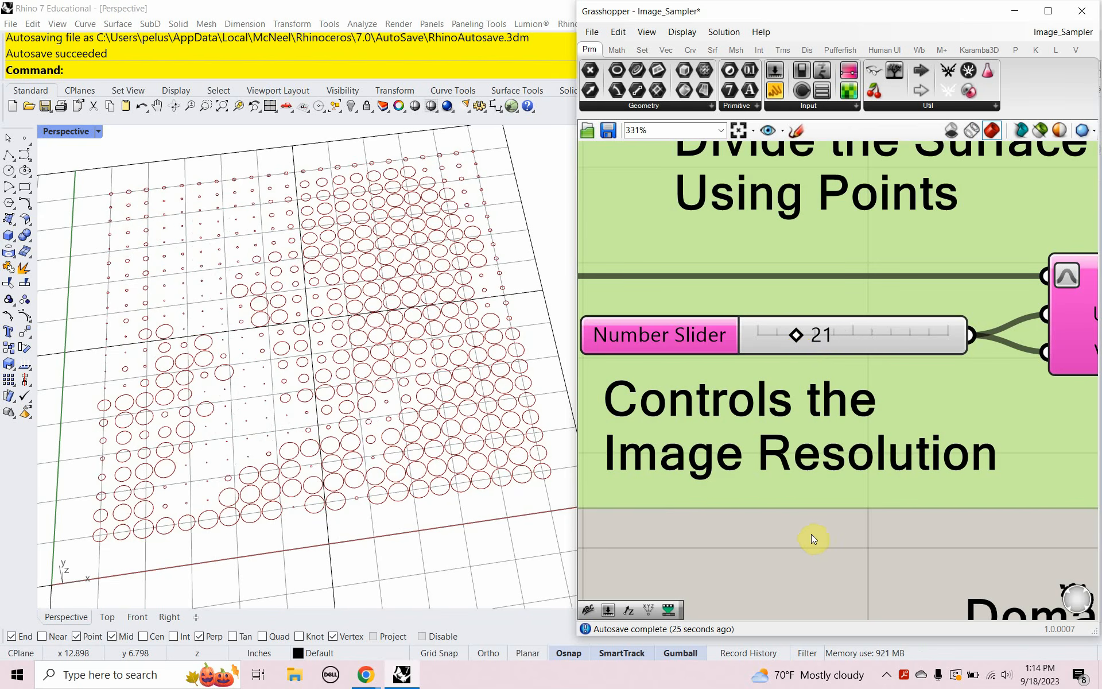
Step: Examine the number sliders feeding Construct Domain and the overall layout of the remapping components
{"action": "right_click_drag", "start_coordinate": [826, 543], "coordinate": [693, 368]}
{"action": "scroll", "coordinate": [693, 368], "scroll_direction": "down", "scroll_amount": 5}
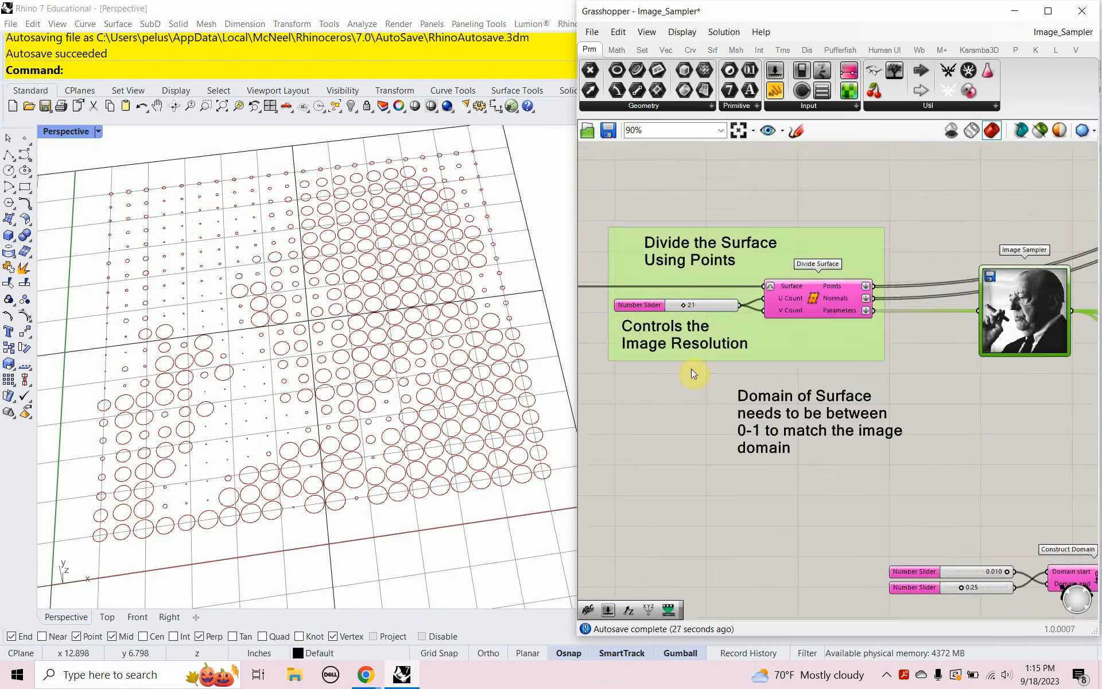
{"action": "scroll", "coordinate": [830, 398], "scroll_direction": "down", "scroll_amount": 2}
{"action": "right_click_drag", "start_coordinate": [938, 409], "coordinate": [875, 413]}
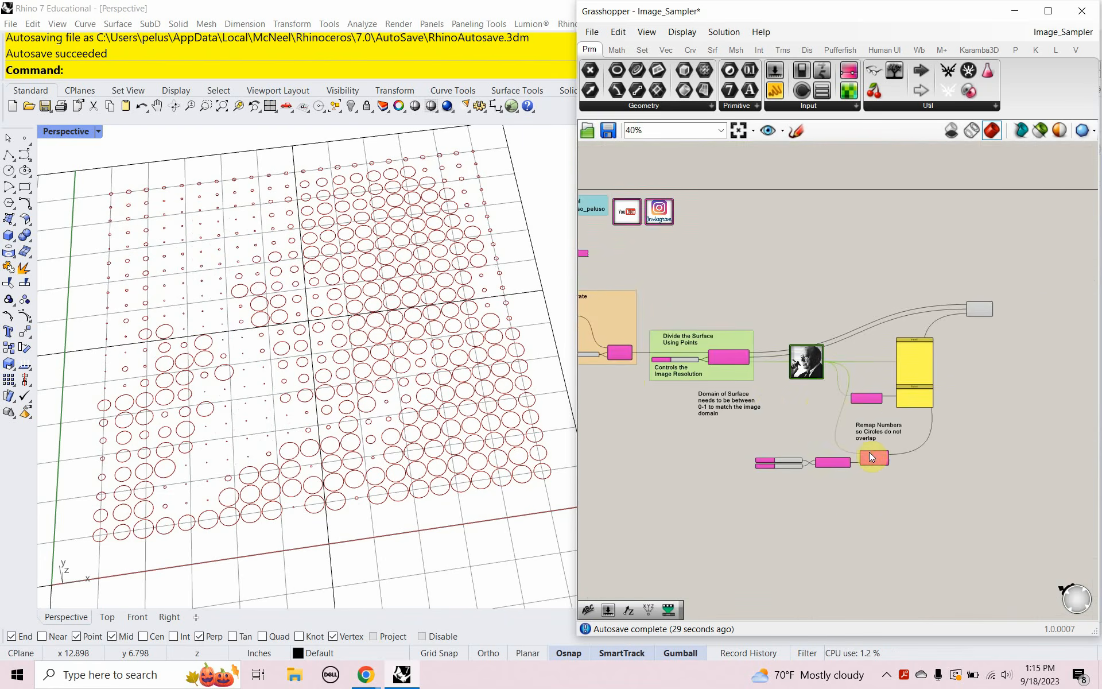
{"action": "scroll", "coordinate": [853, 487], "scroll_direction": "up", "scroll_amount": 2}
{"action": "scroll", "coordinate": [907, 437], "scroll_direction": "up", "scroll_amount": 4}
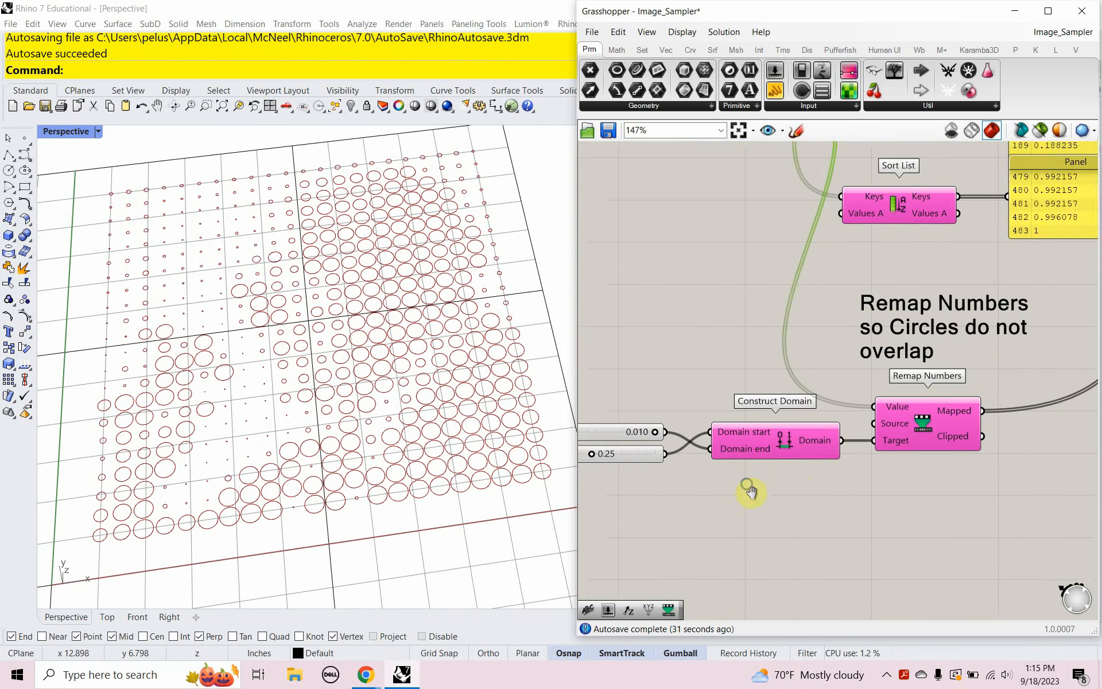
{"action": "scroll", "coordinate": [693, 447], "scroll_direction": "up", "scroll_amount": 3}
{"action": "right_click_drag", "start_coordinate": [693, 447], "coordinate": [810, 455]}
{"action": "scroll", "coordinate": [807, 433], "scroll_direction": "up", "scroll_amount": 3}
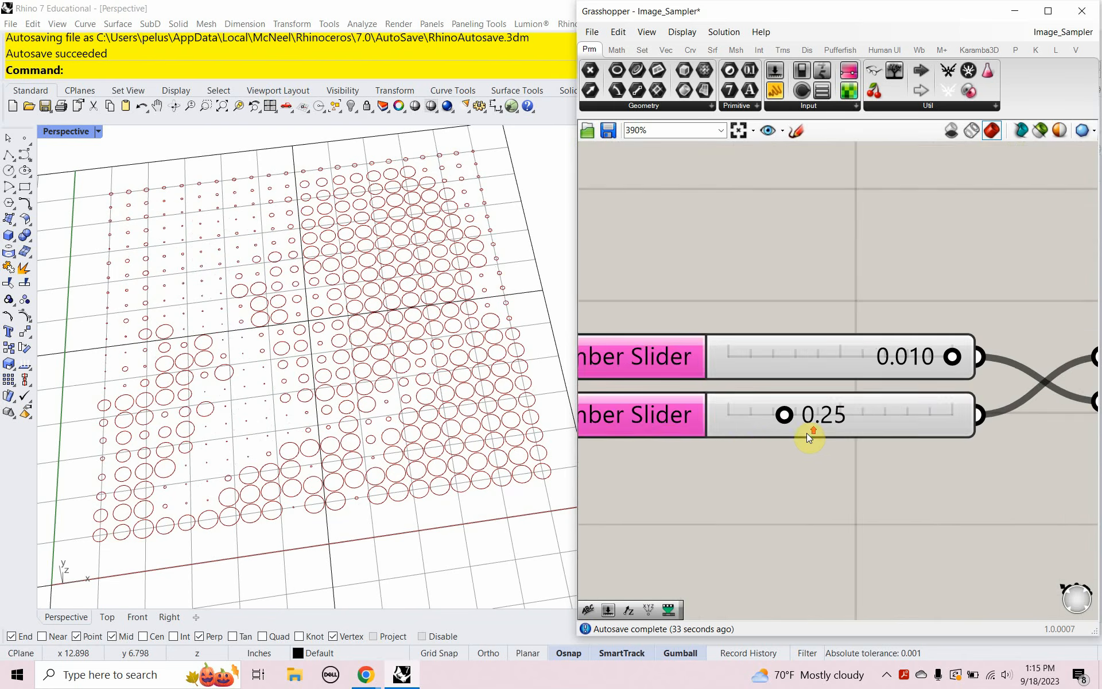
{"action": "scroll", "coordinate": [790, 436], "scroll_direction": "down", "scroll_amount": 10}
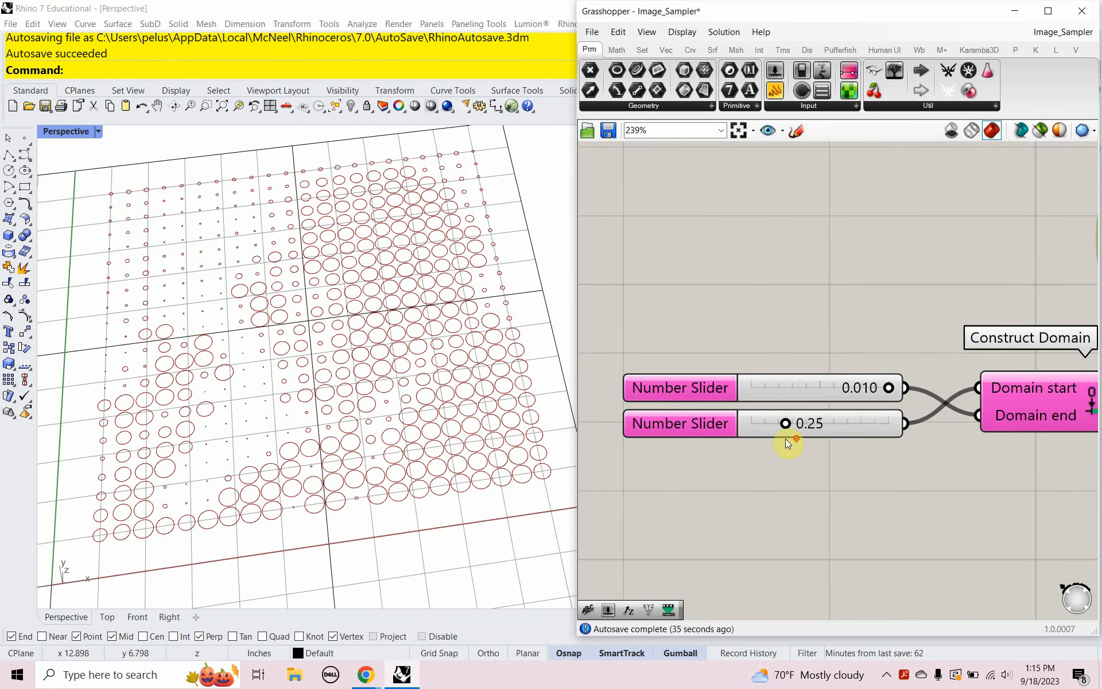
{"action": "right_click_drag", "start_coordinate": [925, 343], "coordinate": [874, 373]}
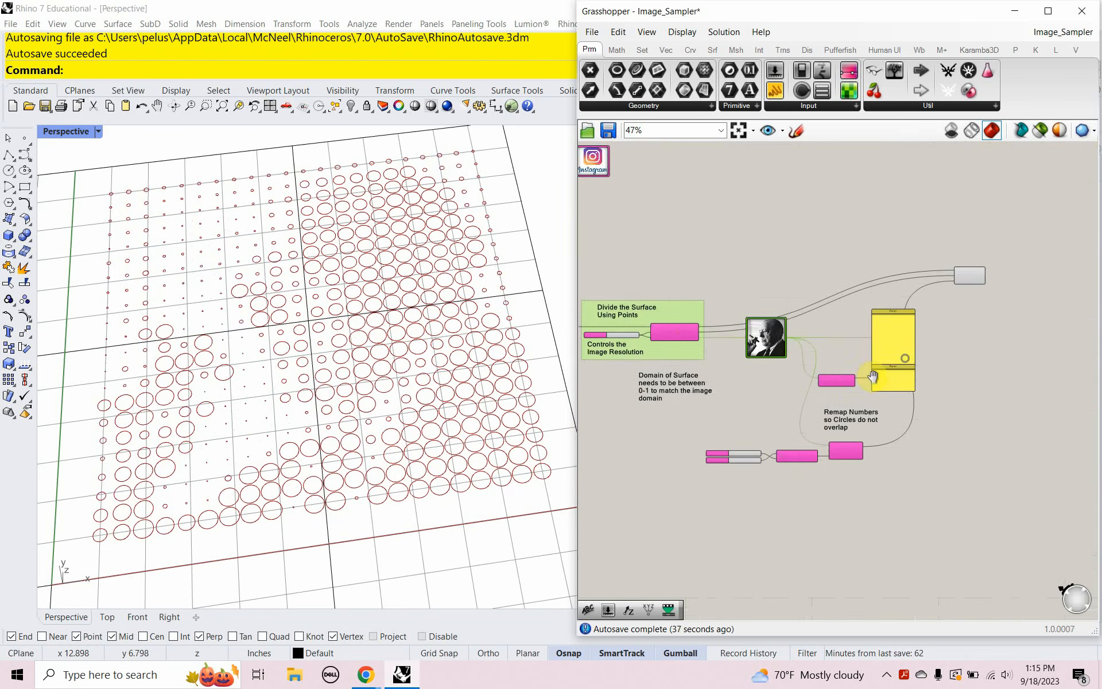
Step: Add the expression x/2 to the Radius input of the Circle CNR component to halve the circle radii
{"action": "scroll", "coordinate": [939, 307], "scroll_direction": "up", "scroll_amount": 3}
{"action": "left_click", "coordinate": [990, 270]}
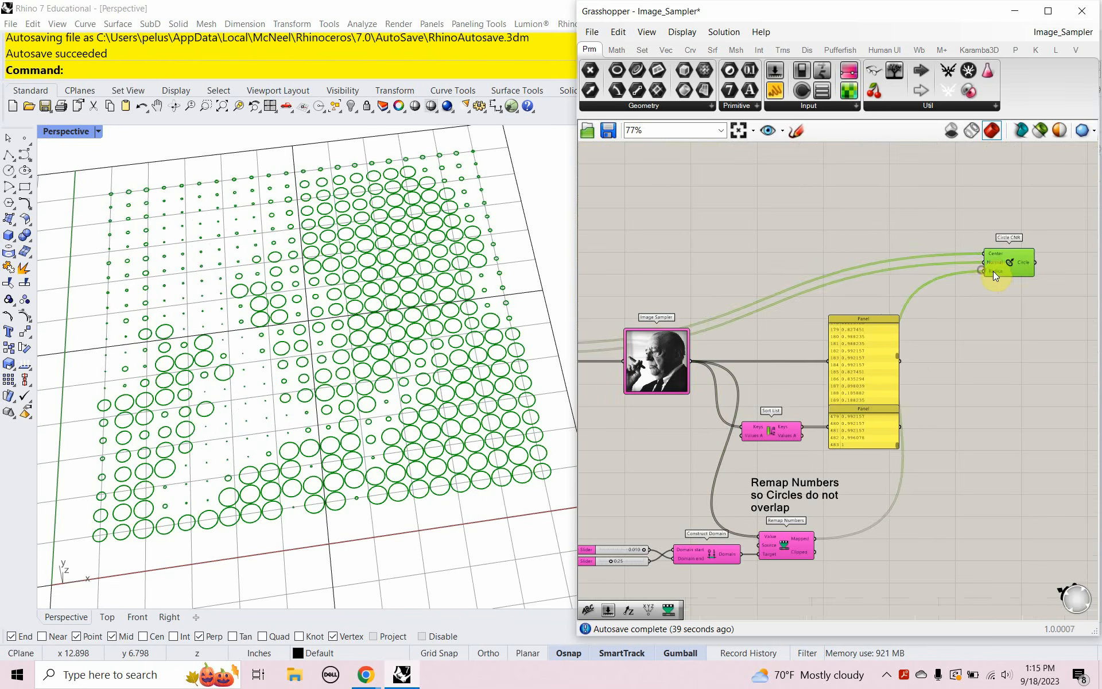
{"action": "scroll", "coordinate": [1025, 268], "scroll_direction": "up", "scroll_amount": 4}
{"action": "scroll", "coordinate": [1018, 268], "scroll_direction": "up", "scroll_amount": 3}
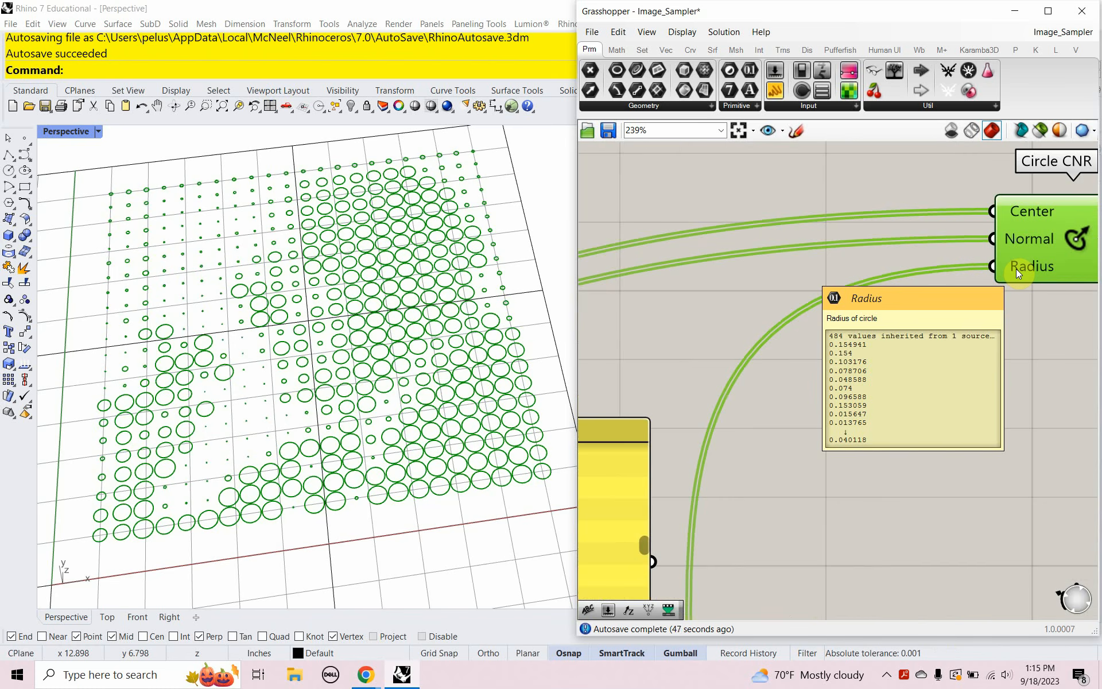
{"action": "right_click_drag", "start_coordinate": [976, 298], "coordinate": [803, 338]}
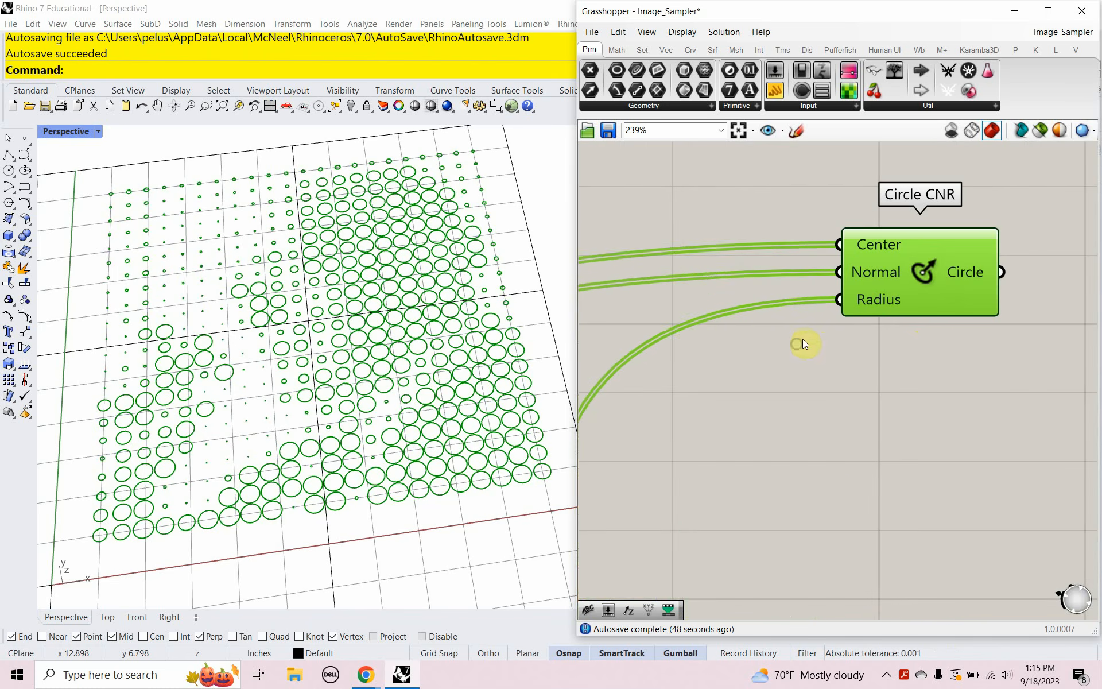
{"action": "right_click", "coordinate": [869, 299]}
{"action": "mouse_move", "coordinate": [935, 430]}
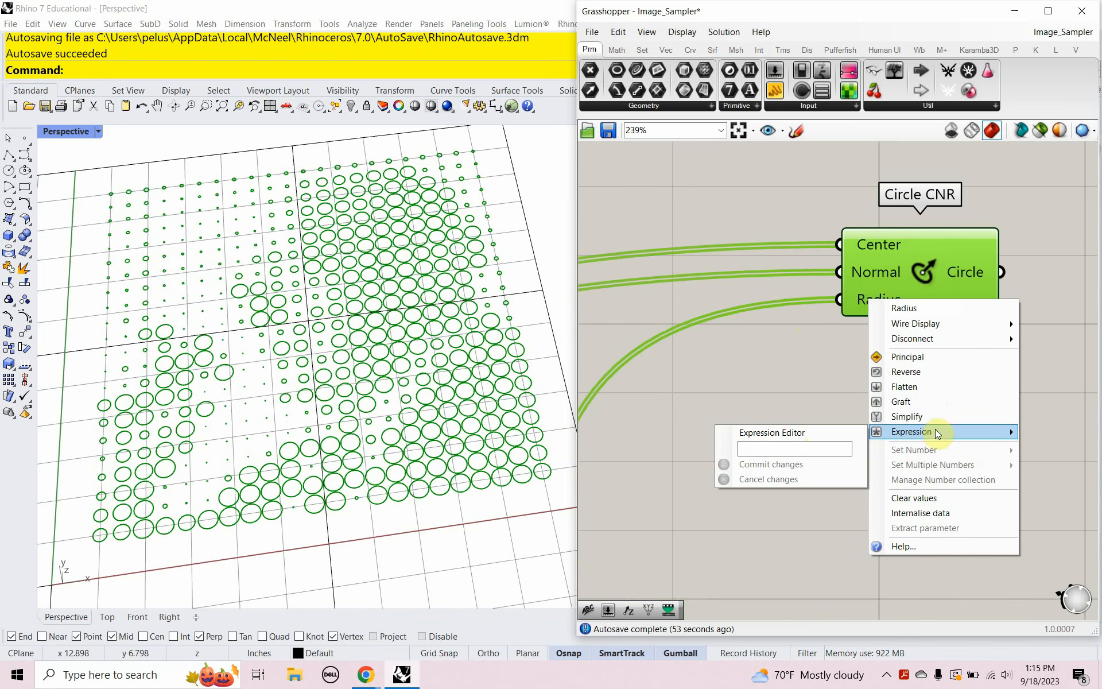
{"action": "left_click", "coordinate": [814, 447]}
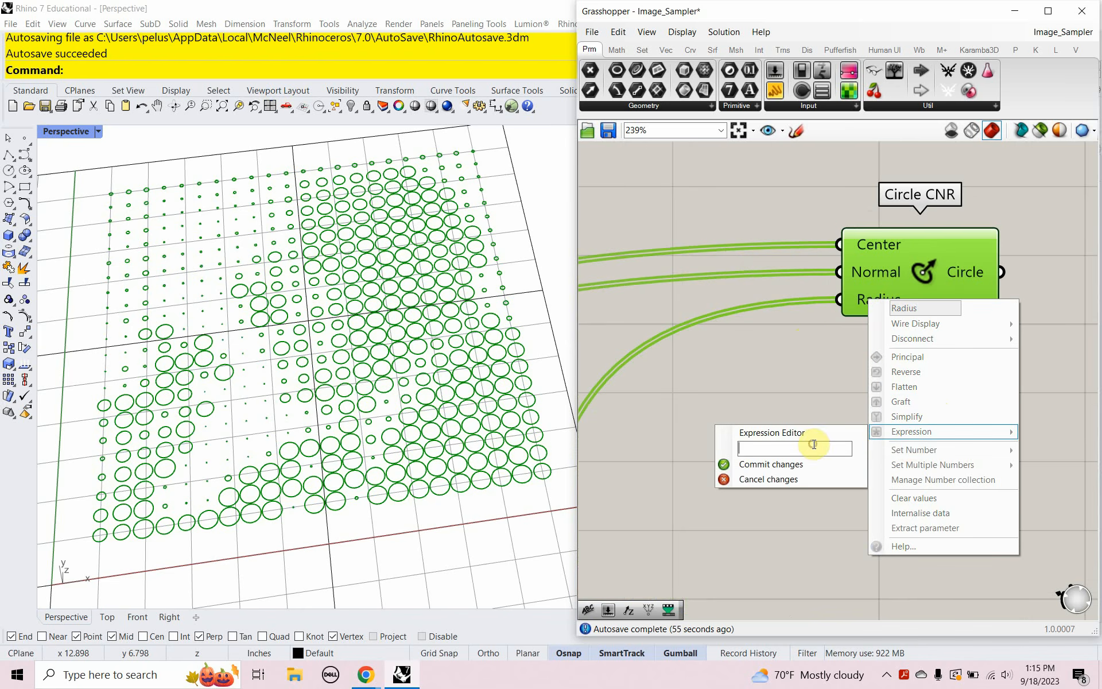
{"action": "type", "text": "x/2"}
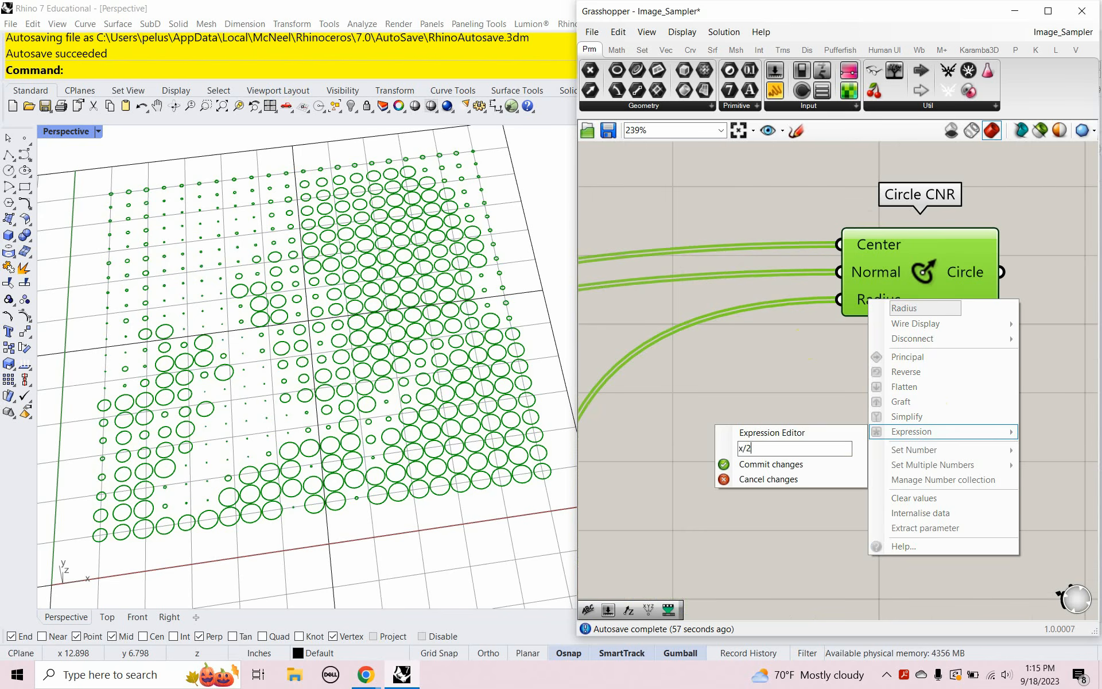
{"action": "left_click", "coordinate": [783, 465]}
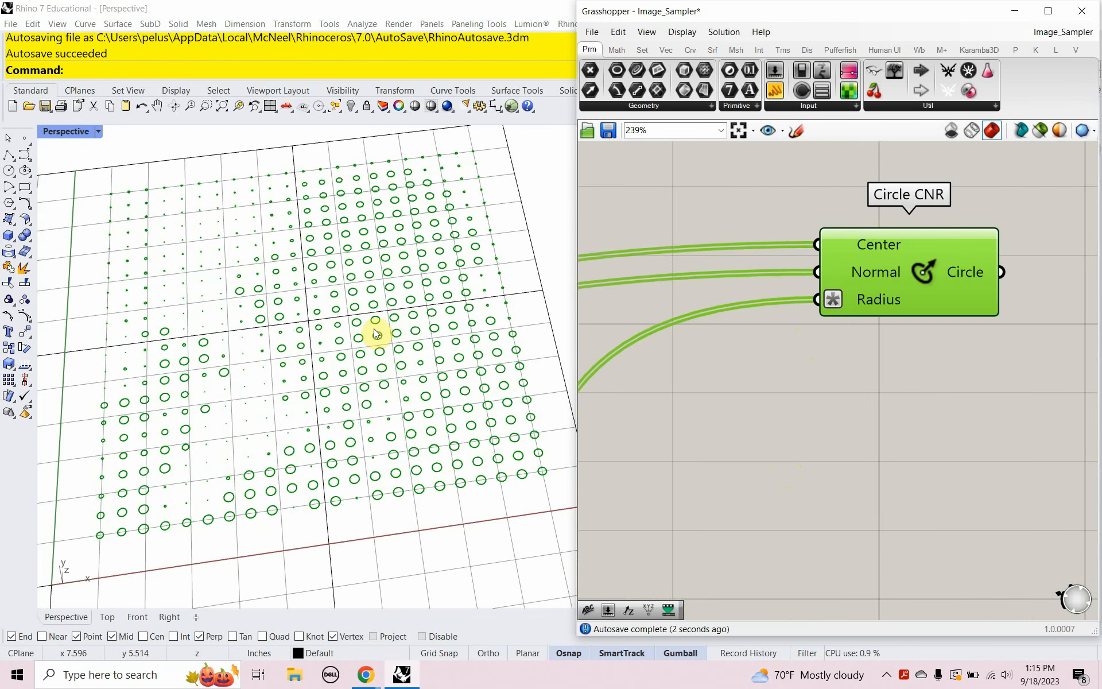
Step: Raise the image resolution slider feeding Divide Surface's U Count and V Count to 47 and inspect the circle pattern
{"action": "left_click", "coordinate": [650, 388]}
{"action": "right_click_drag", "start_coordinate": [650, 388], "coordinate": [875, 395]}
{"action": "scroll", "coordinate": [771, 377], "scroll_direction": "down", "scroll_amount": 10}
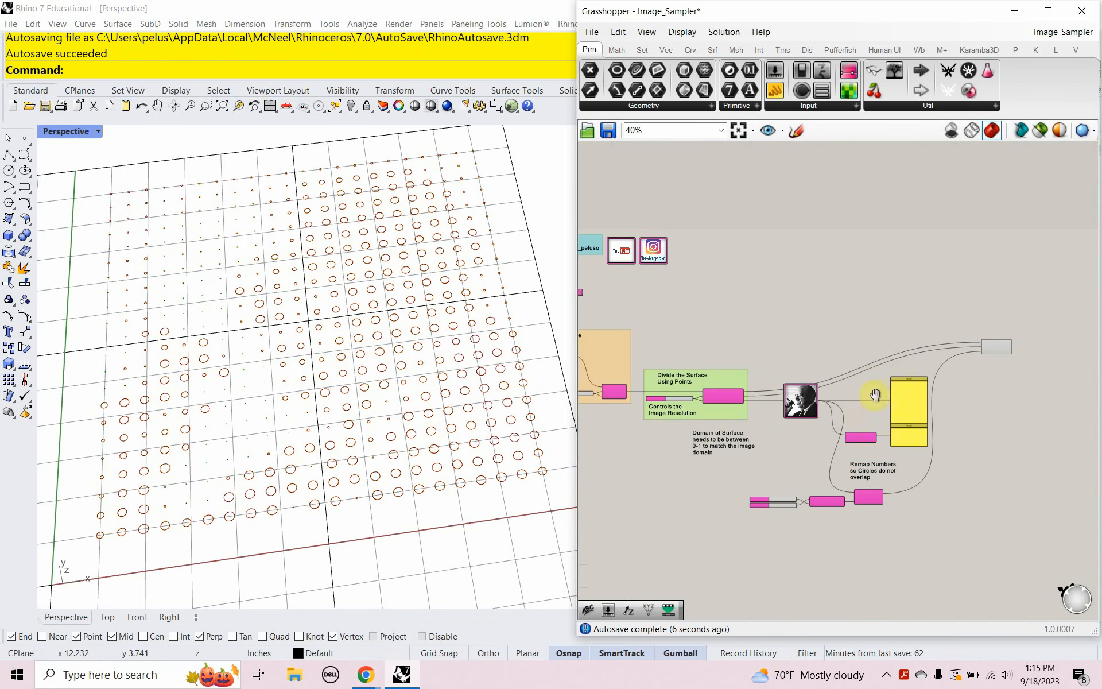
{"action": "scroll", "coordinate": [651, 412], "scroll_direction": "up", "scroll_amount": 8}
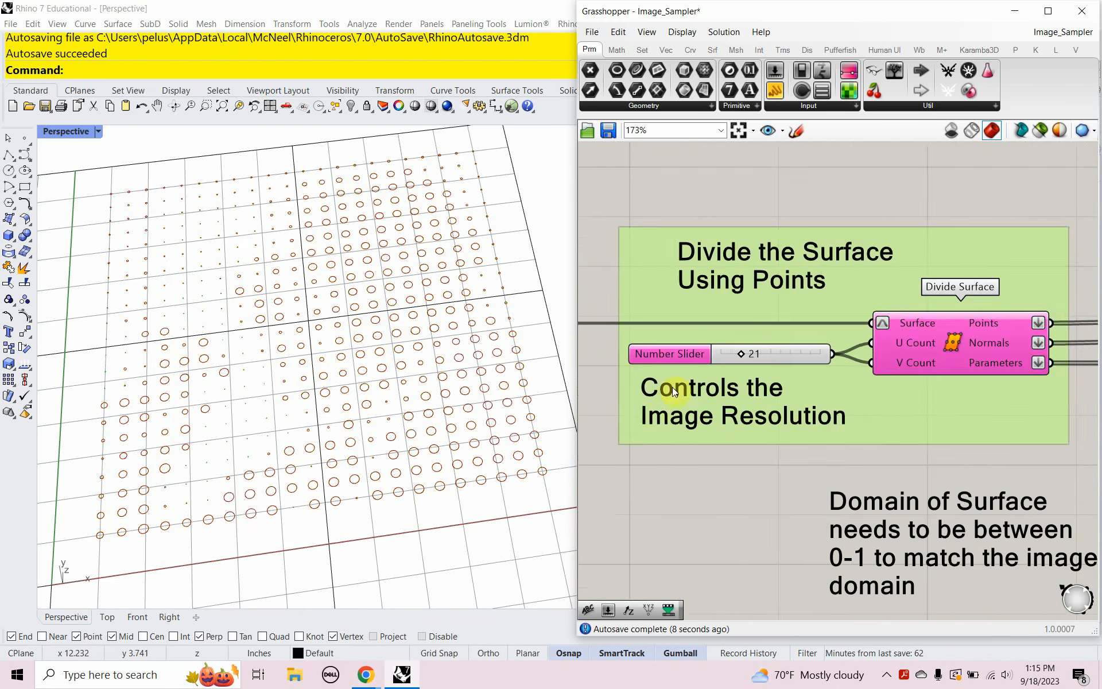
{"action": "scroll", "coordinate": [697, 375], "scroll_direction": "up", "scroll_amount": 2}
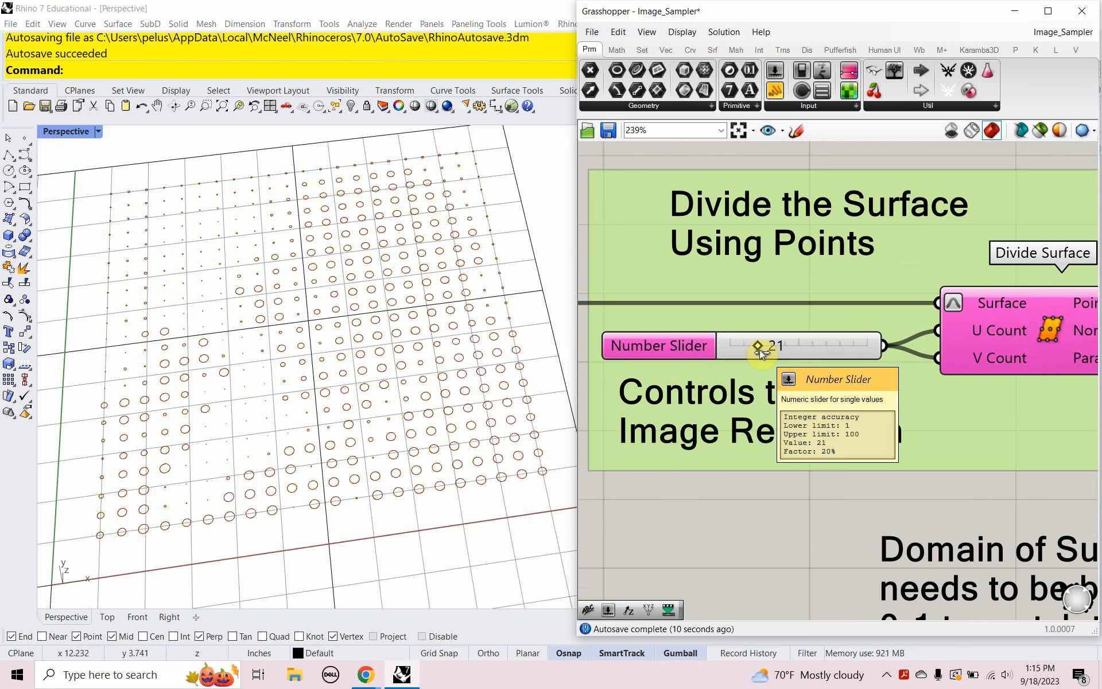
{"action": "left_click_drag", "start_coordinate": [760, 349], "coordinate": [789, 363]}
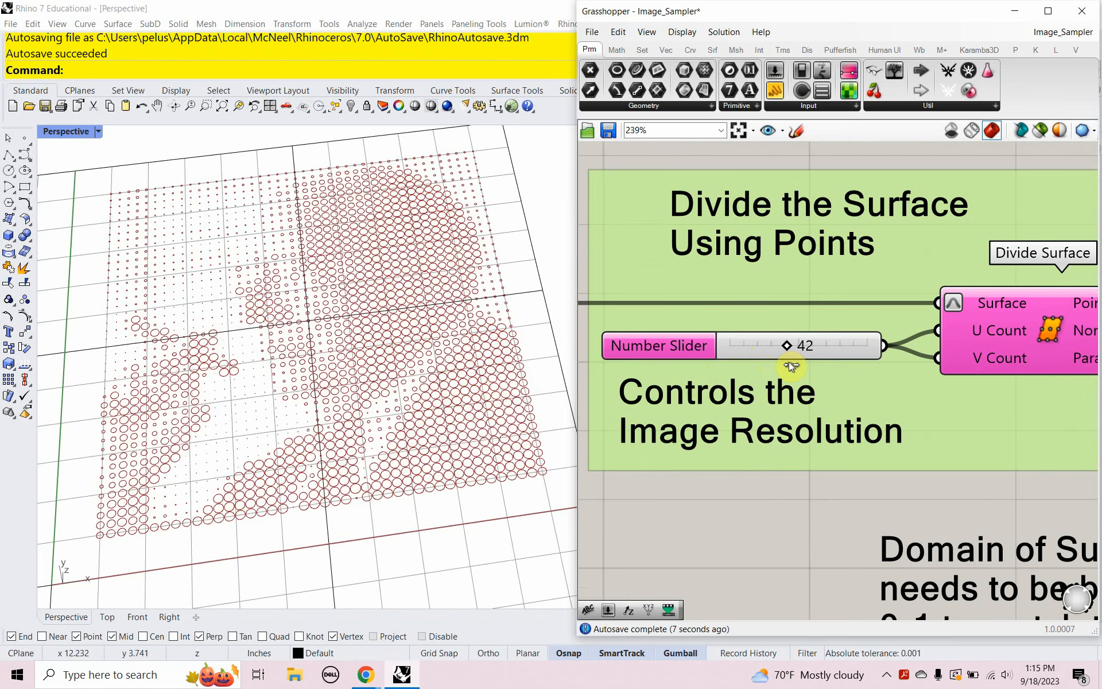
{"action": "left_click_drag", "start_coordinate": [790, 365], "coordinate": [797, 367]}
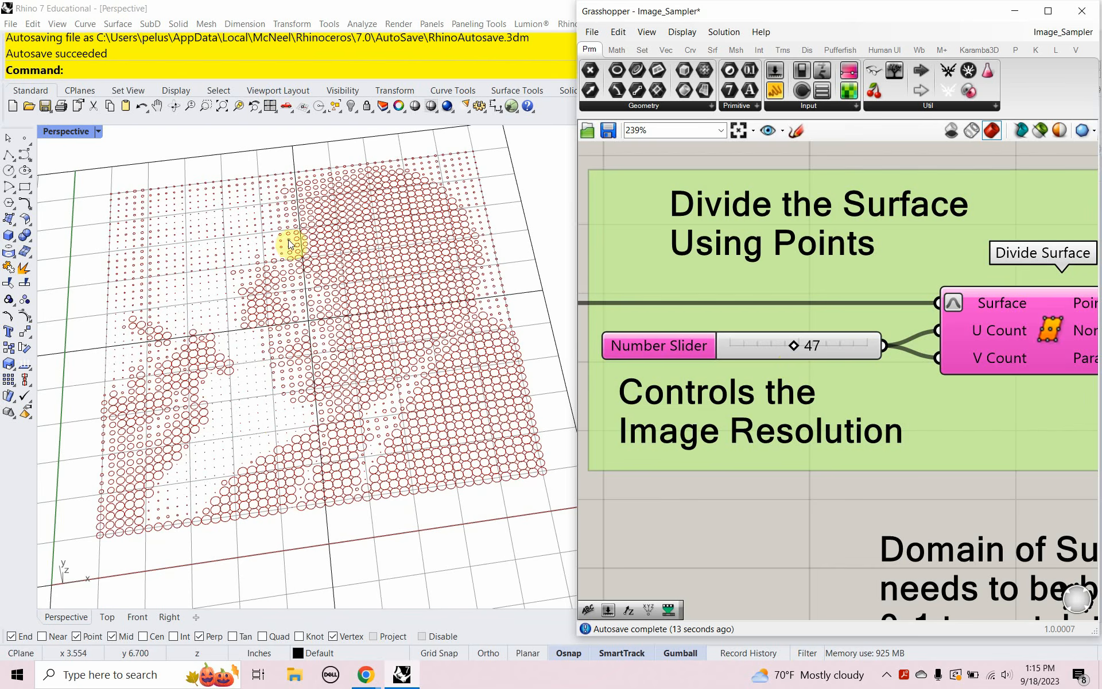
{"action": "right_click_drag", "start_coordinate": [272, 248], "coordinate": [267, 276]}
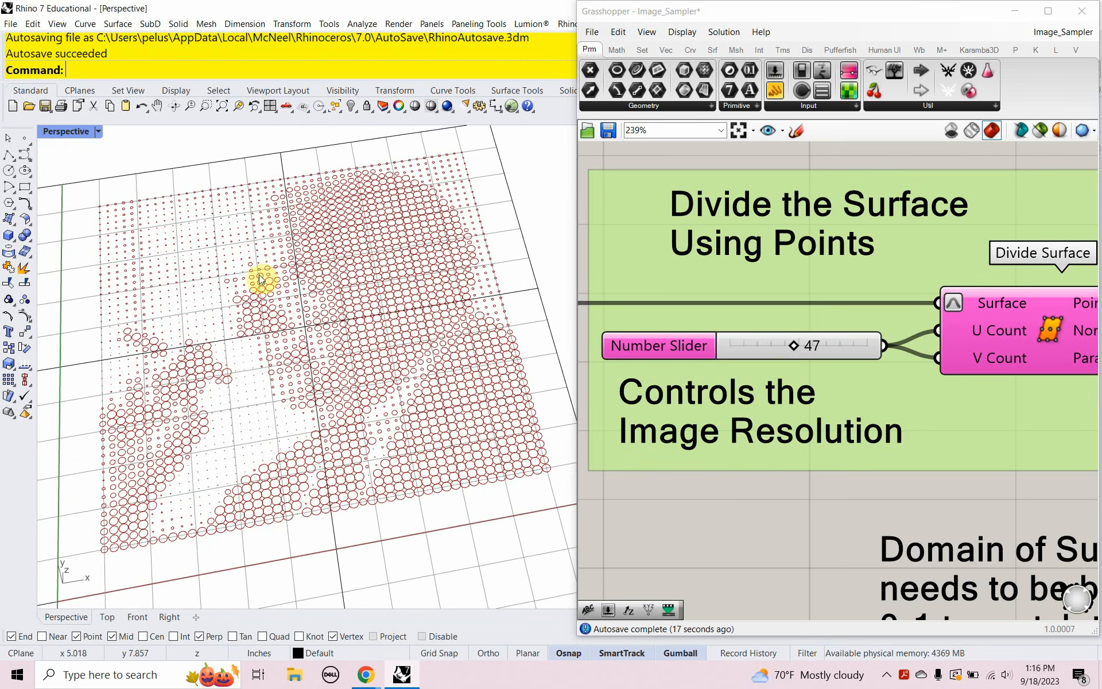
Step: Replace the Image Sampler's picture with the de-young-tree image from the Image_Sampler folder
{"action": "right_click_drag", "start_coordinate": [687, 562], "coordinate": [694, 453]}
{"action": "scroll", "coordinate": [699, 372], "scroll_direction": "down", "scroll_amount": 6}
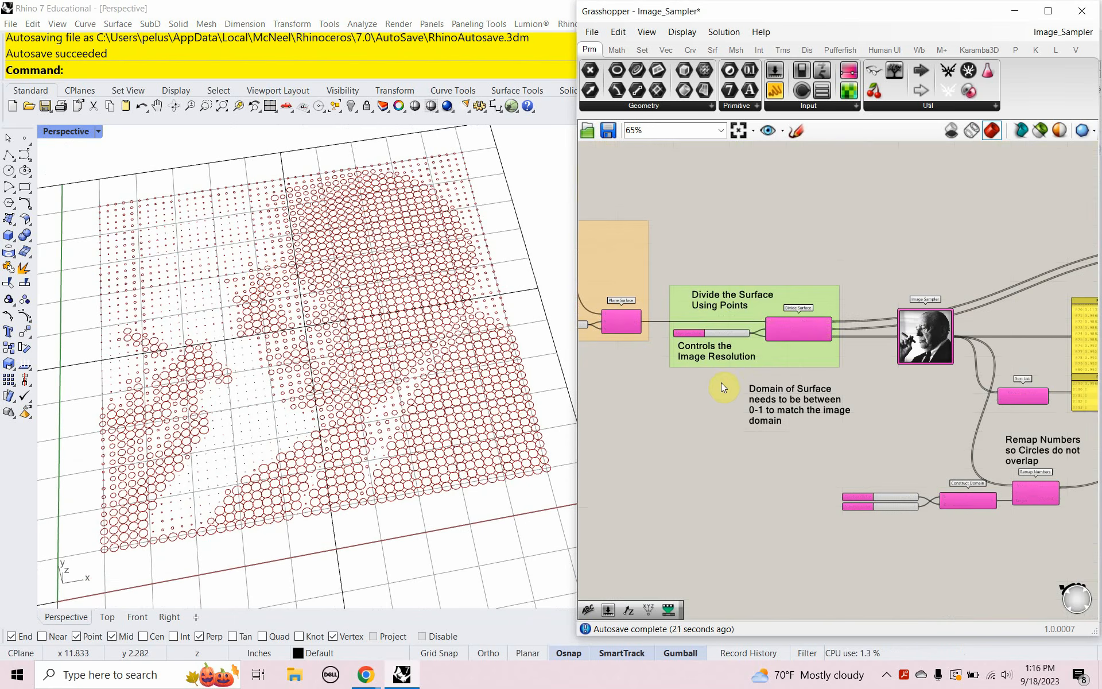
{"action": "scroll", "coordinate": [723, 382], "scroll_direction": "up", "scroll_amount": 3}
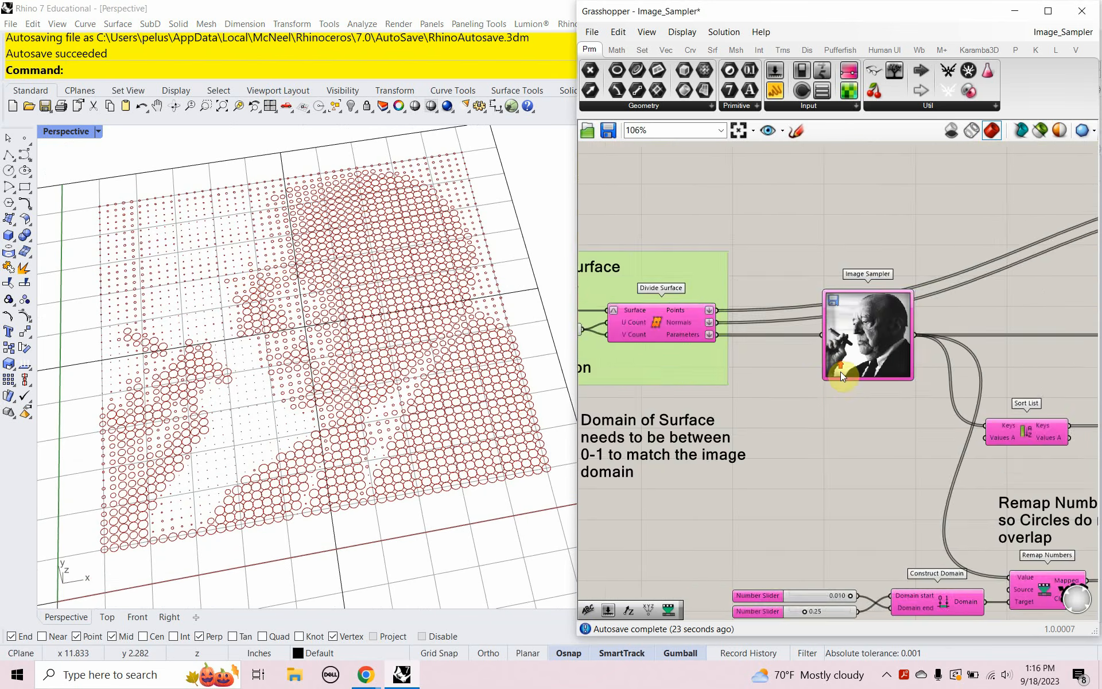
{"action": "right_click_drag", "start_coordinate": [840, 371], "coordinate": [775, 379]}
{"action": "scroll", "coordinate": [783, 379], "scroll_direction": "up", "scroll_amount": 3}
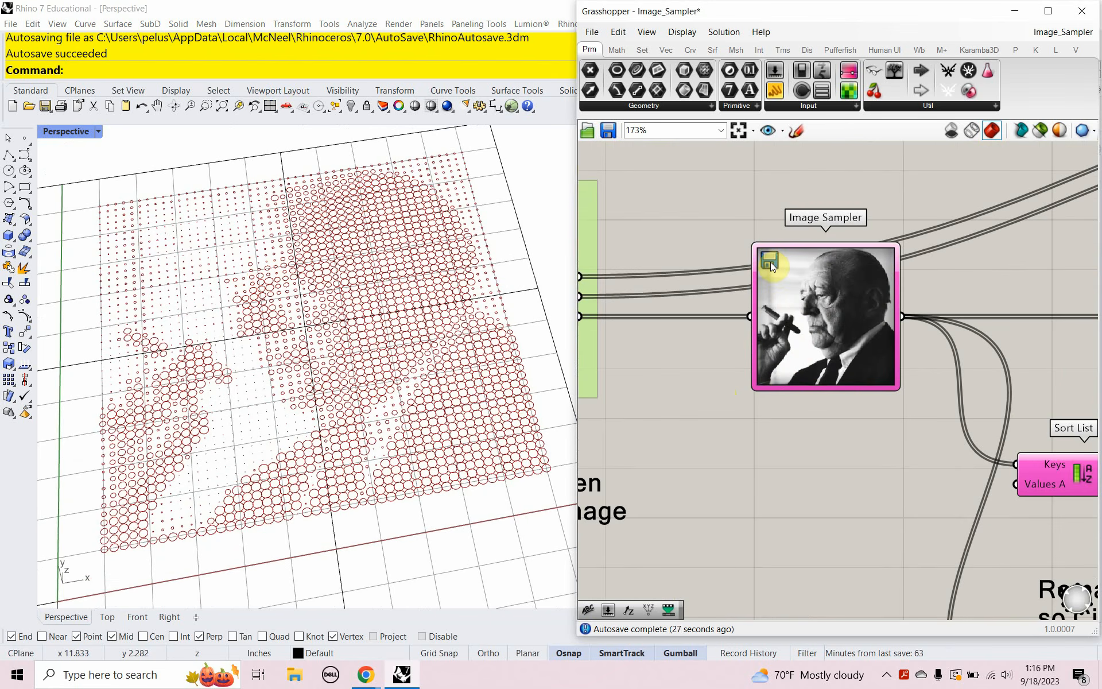
{"action": "left_click", "coordinate": [769, 261]}
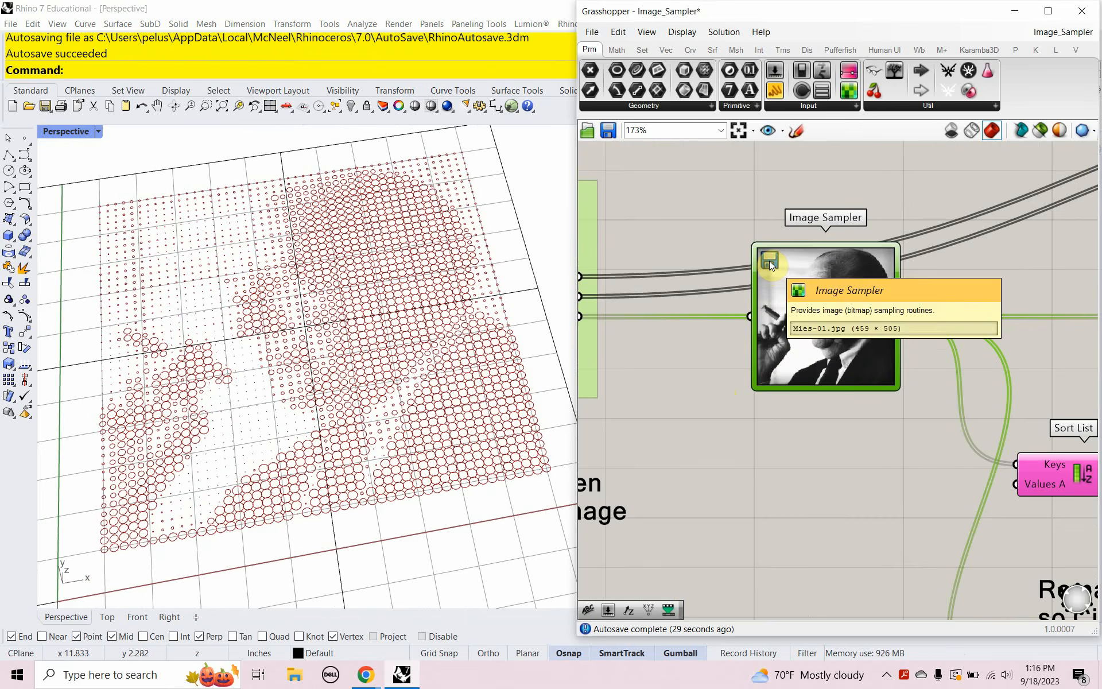
{"action": "double_click", "coordinate": [769, 260]}
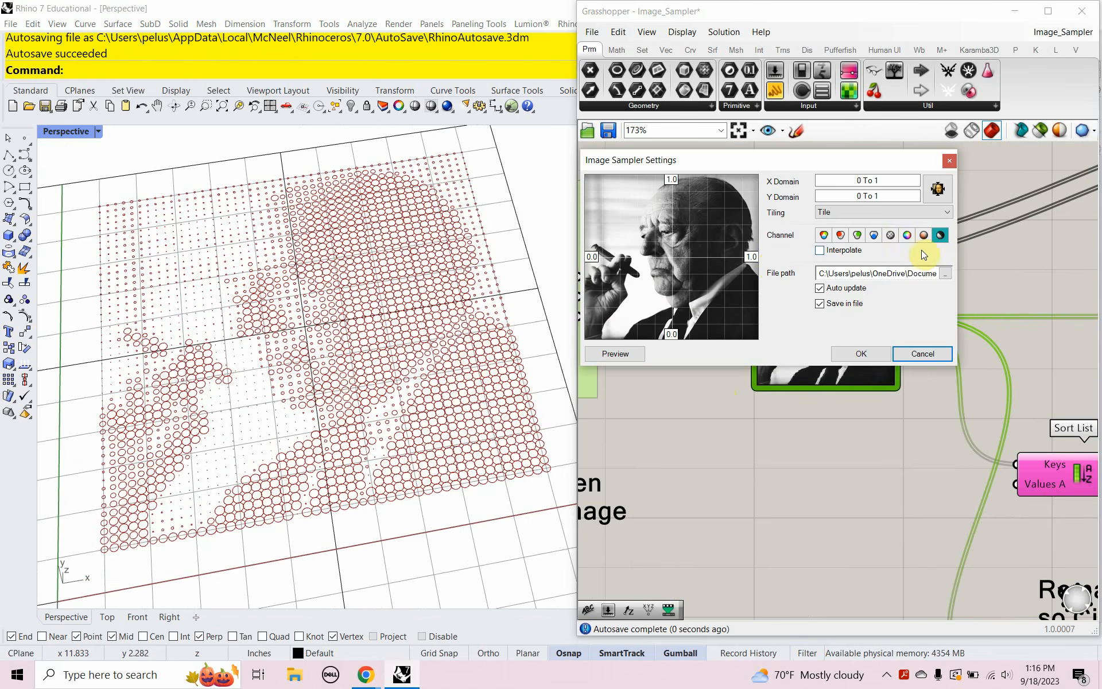
{"action": "left_click", "coordinate": [947, 273]}
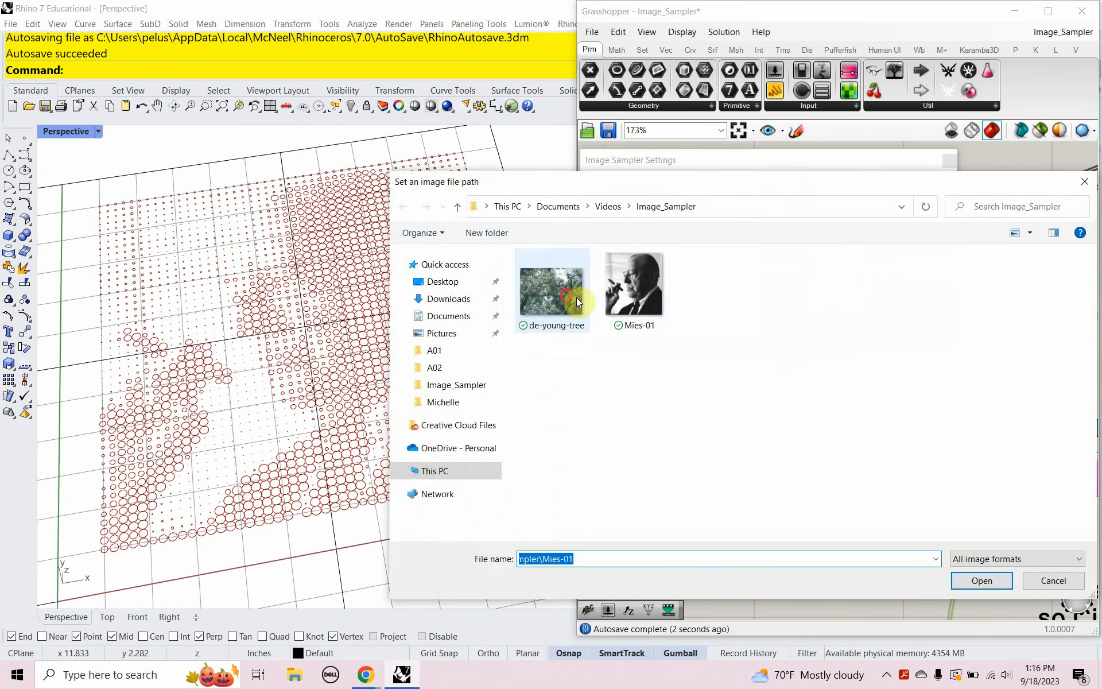
{"action": "left_click", "coordinate": [575, 307]}
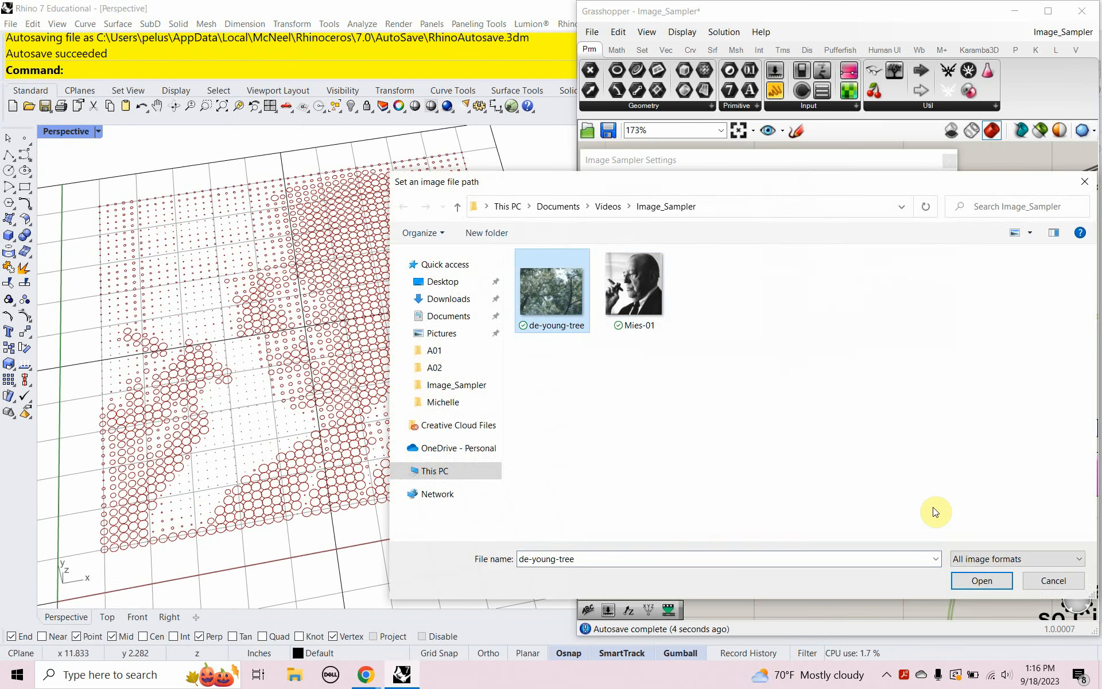
{"action": "left_click", "coordinate": [990, 584]}
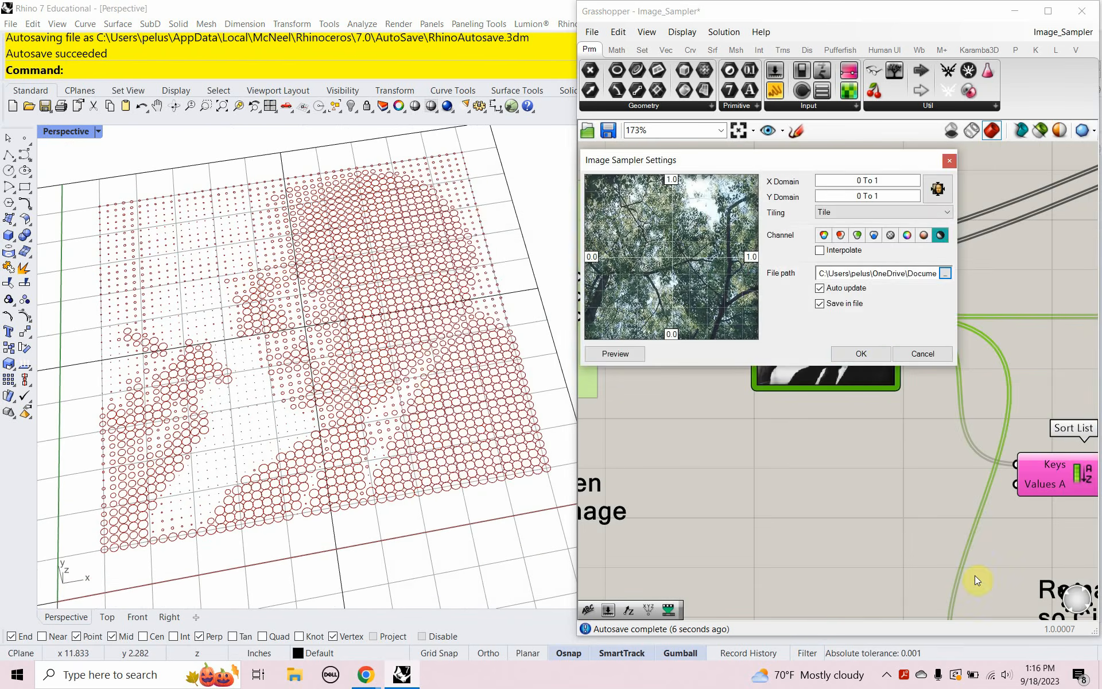
{"action": "left_click", "coordinate": [872, 356]}
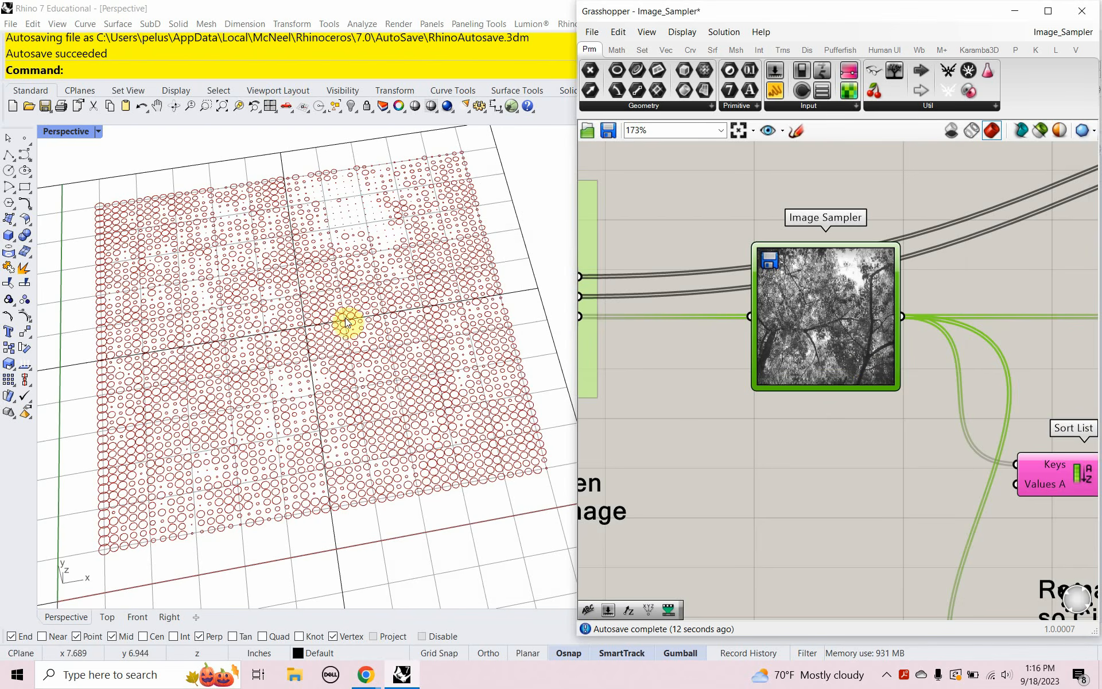
{"action": "double_click", "coordinate": [825, 310]}
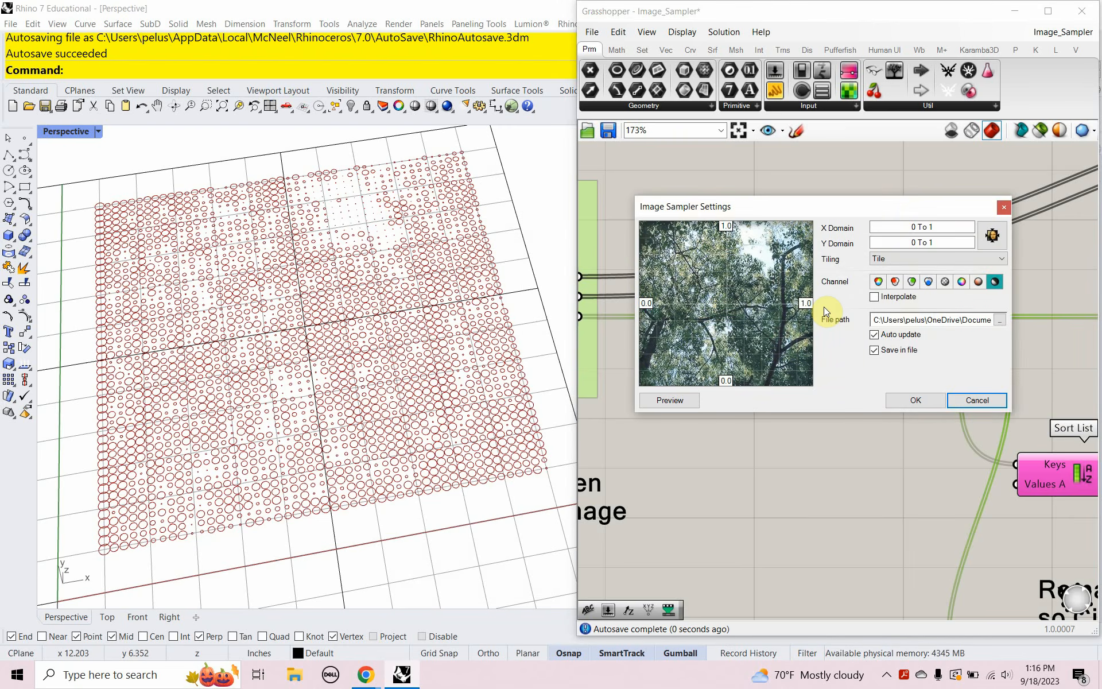
{"action": "left_click", "coordinate": [876, 283]}
{"action": "left_click", "coordinate": [901, 404]}
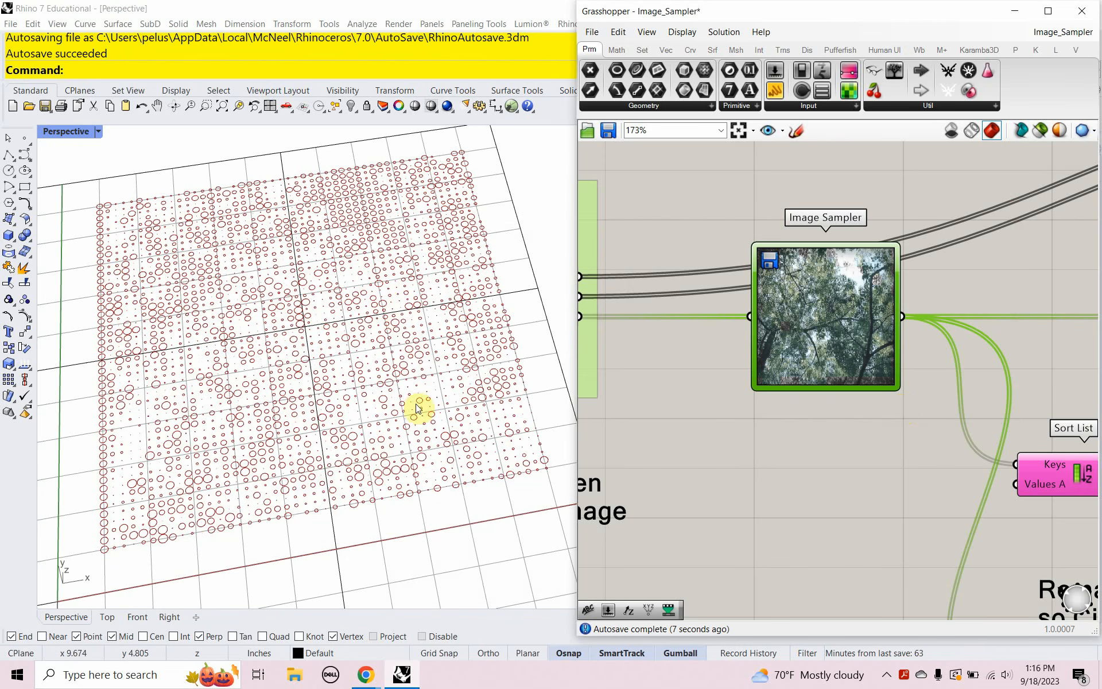
{"action": "right_click", "coordinate": [817, 329]}
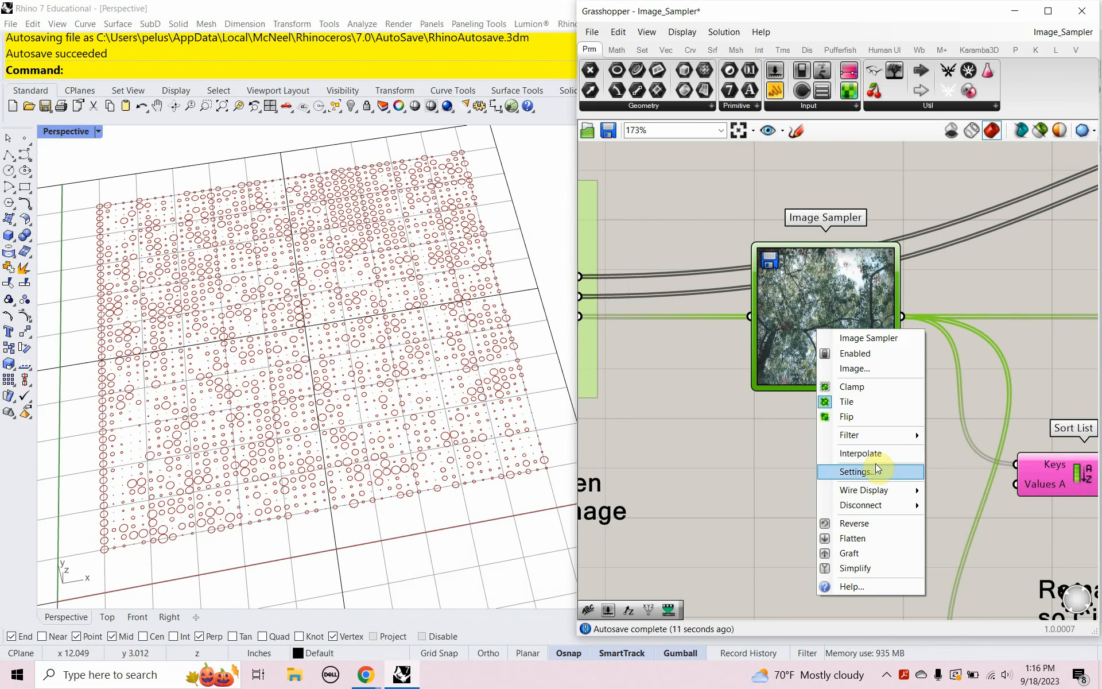
{"action": "mouse_move", "coordinate": [872, 435]}
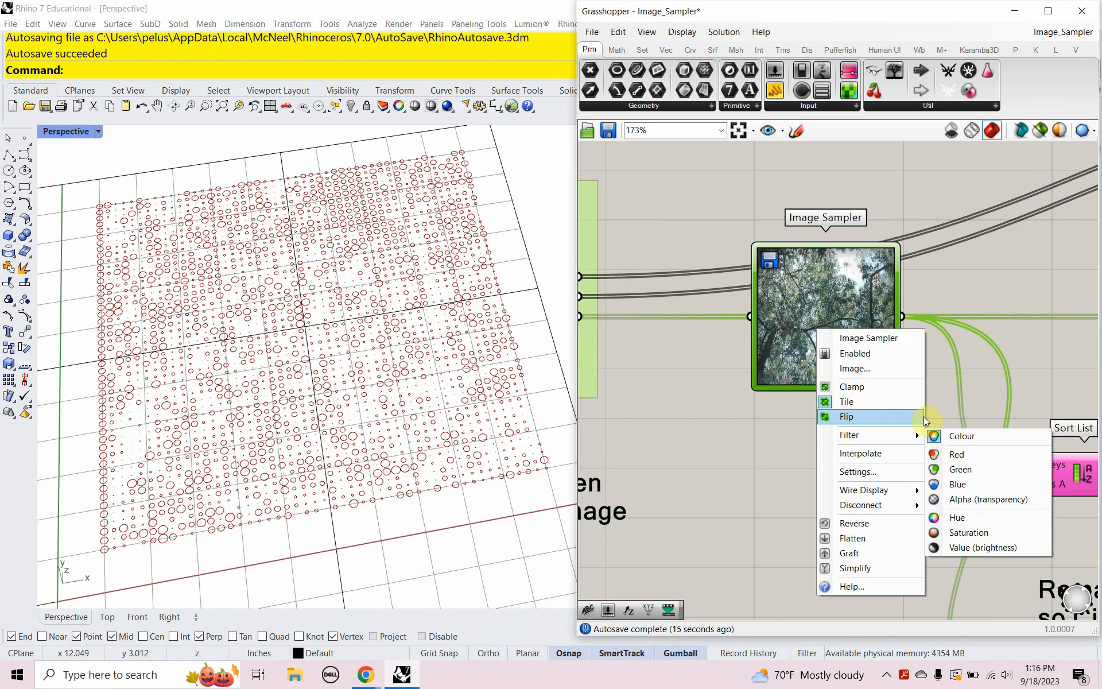
{"action": "left_click", "coordinate": [875, 472]}
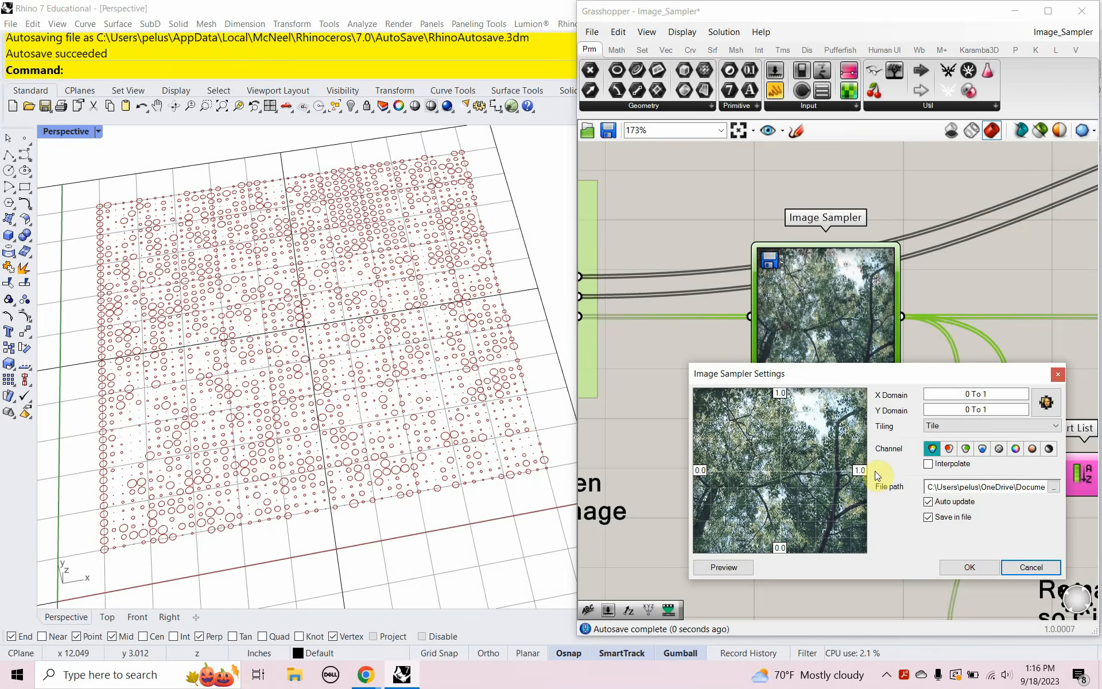
{"action": "left_click", "coordinate": [1049, 448]}
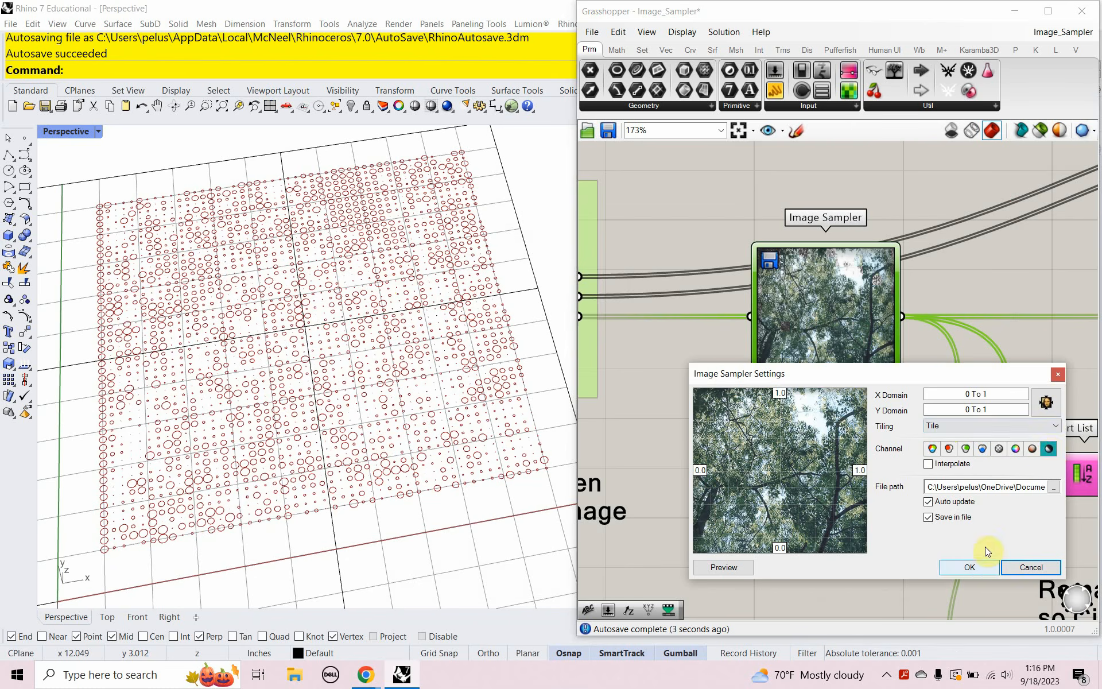
{"action": "left_click", "coordinate": [976, 567]}
Step: Set the image resolution slider feeding Divide Surface's U Count and V Count to 84
{"action": "scroll", "coordinate": [823, 542], "scroll_direction": "down", "scroll_amount": 5}
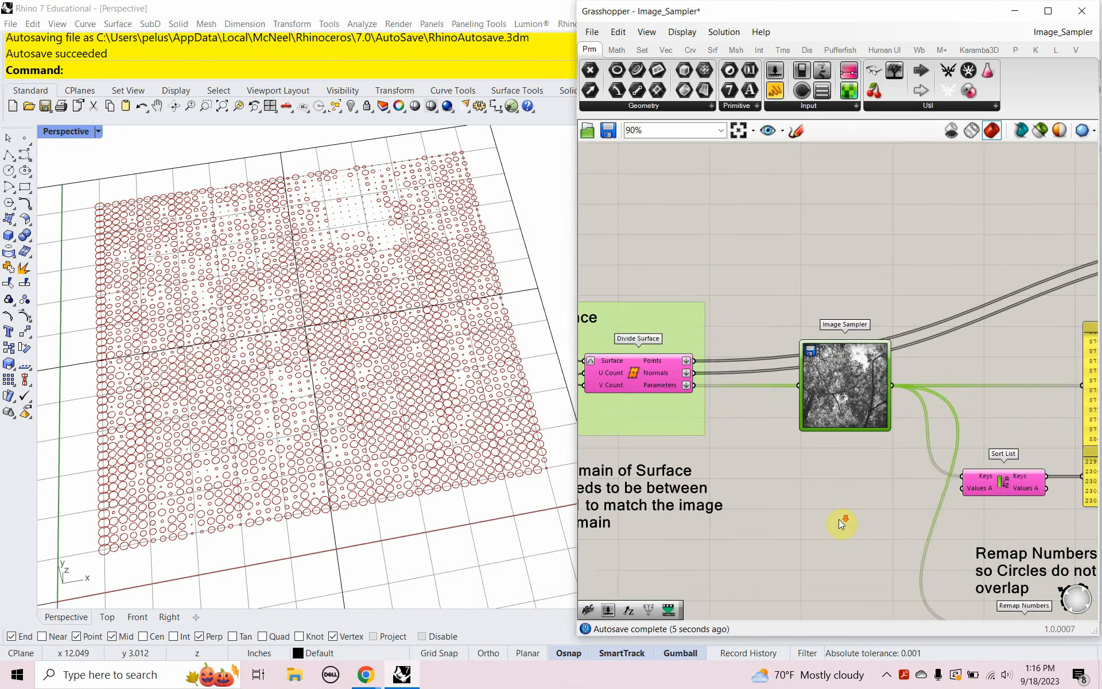
{"action": "right_click_drag", "start_coordinate": [767, 515], "coordinate": [897, 503]}
{"action": "scroll", "coordinate": [722, 399], "scroll_direction": "up", "scroll_amount": 9}
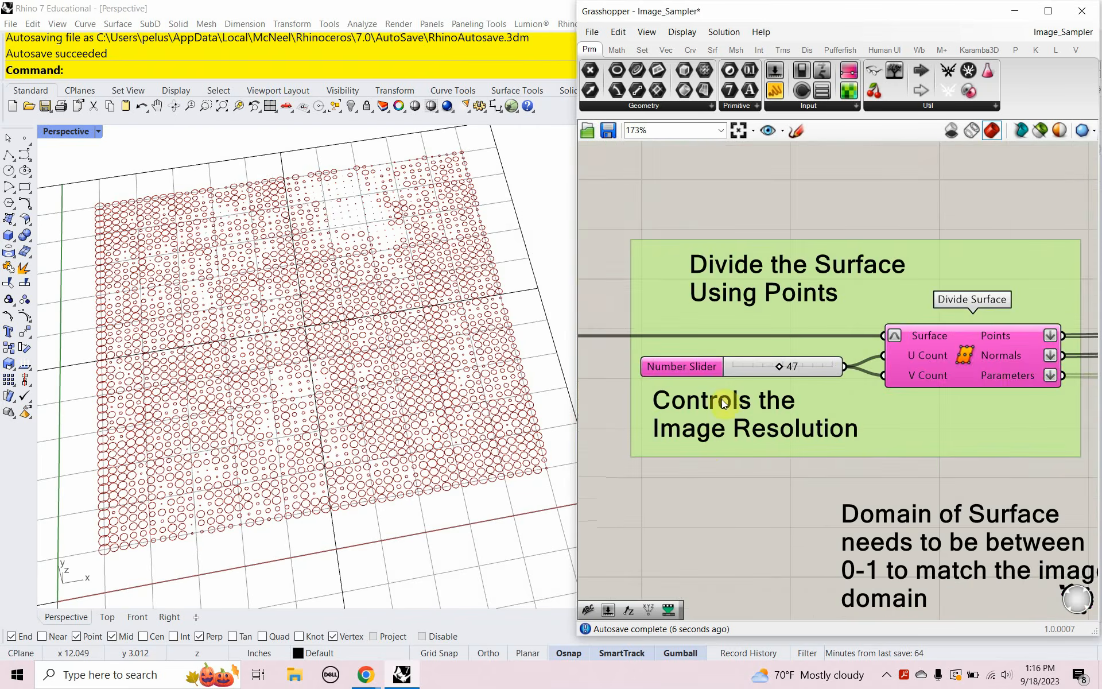
{"action": "left_click_drag", "start_coordinate": [832, 338], "coordinate": [903, 349]}
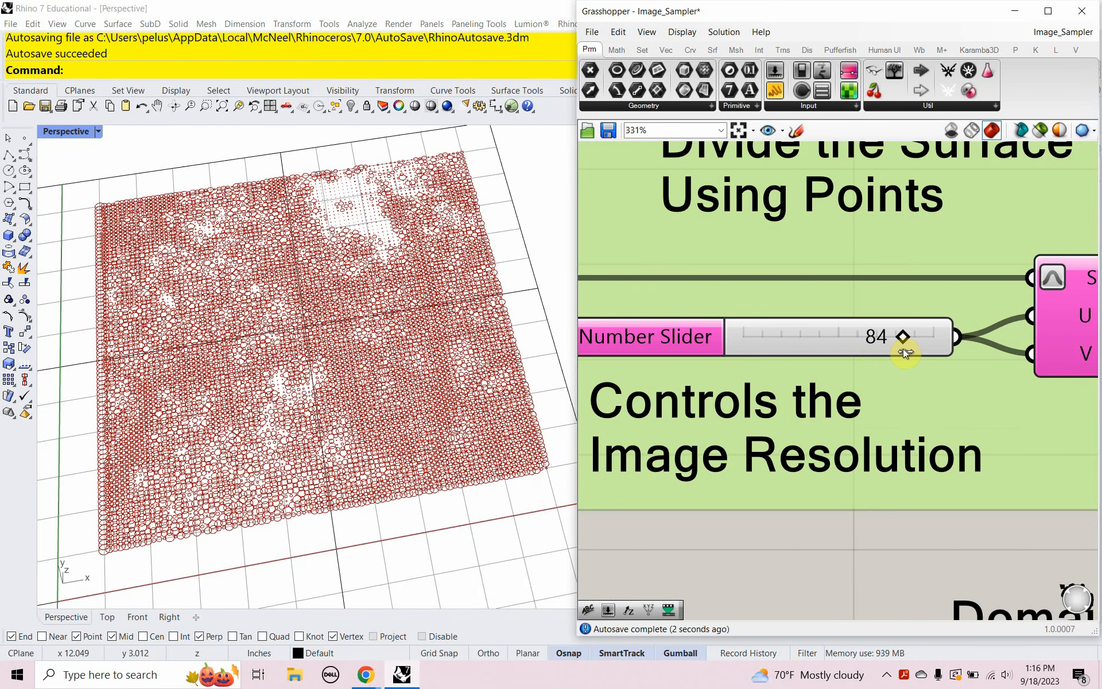
Step: Load the Mies-01 portrait into the Image Sampler, keeping the Value (brightness) channel
{"action": "scroll", "coordinate": [759, 433], "scroll_direction": "down", "scroll_amount": 10}
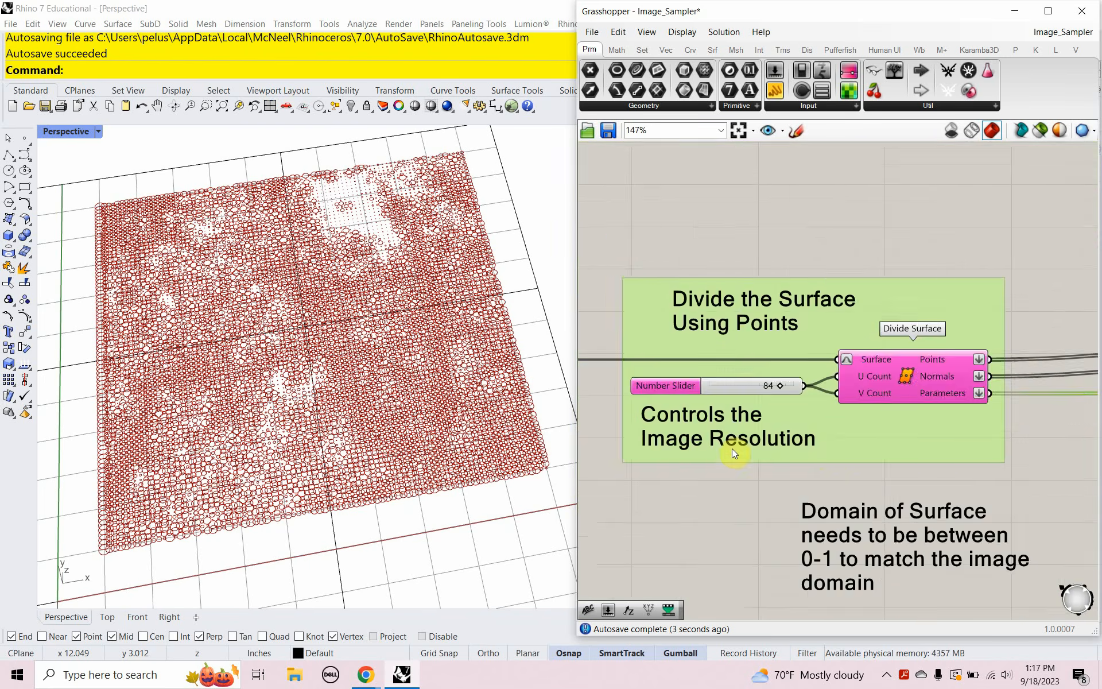
{"action": "scroll", "coordinate": [915, 451], "scroll_direction": "up", "scroll_amount": 7}
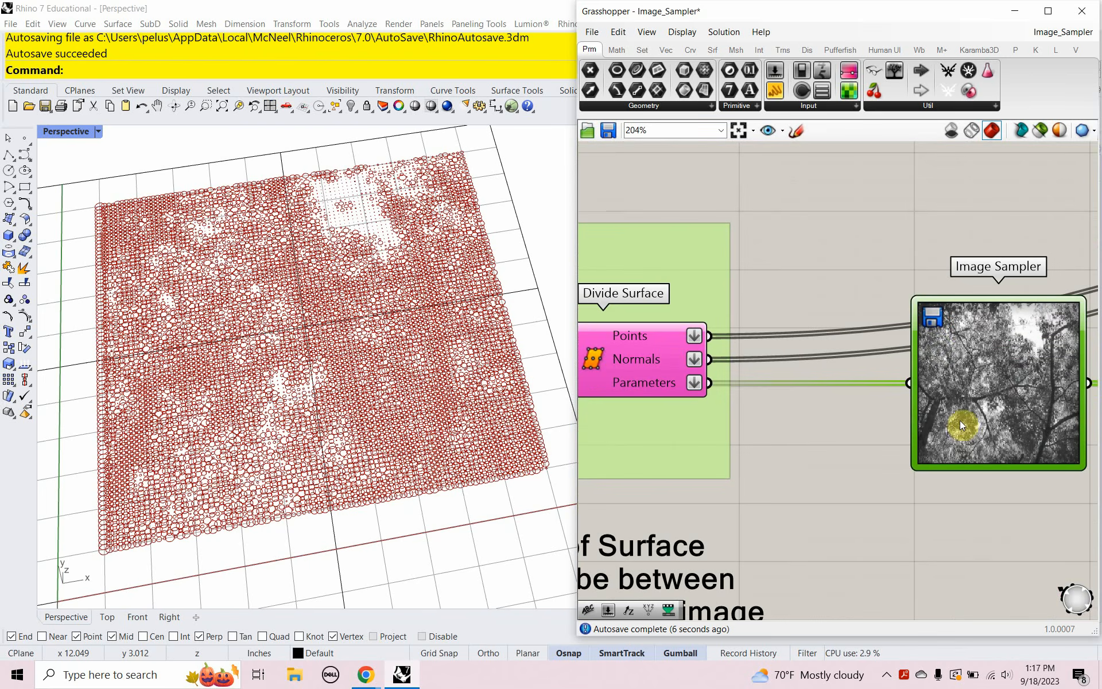
{"action": "right_click_drag", "start_coordinate": [828, 428], "coordinate": [721, 421]}
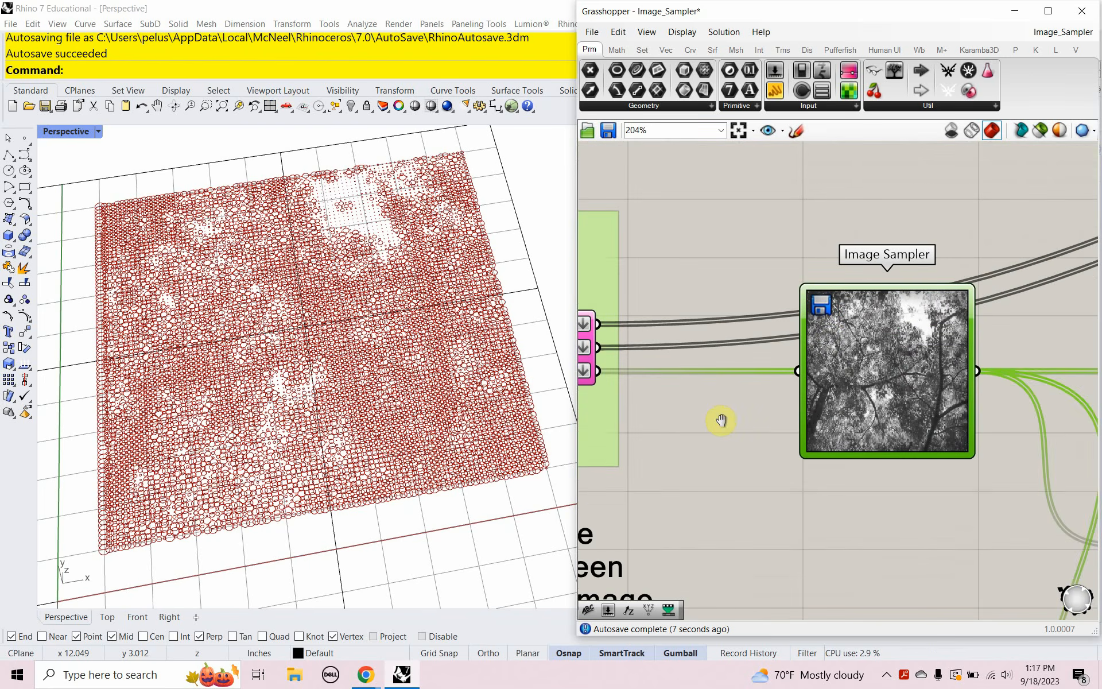
{"action": "double_click", "coordinate": [857, 371]}
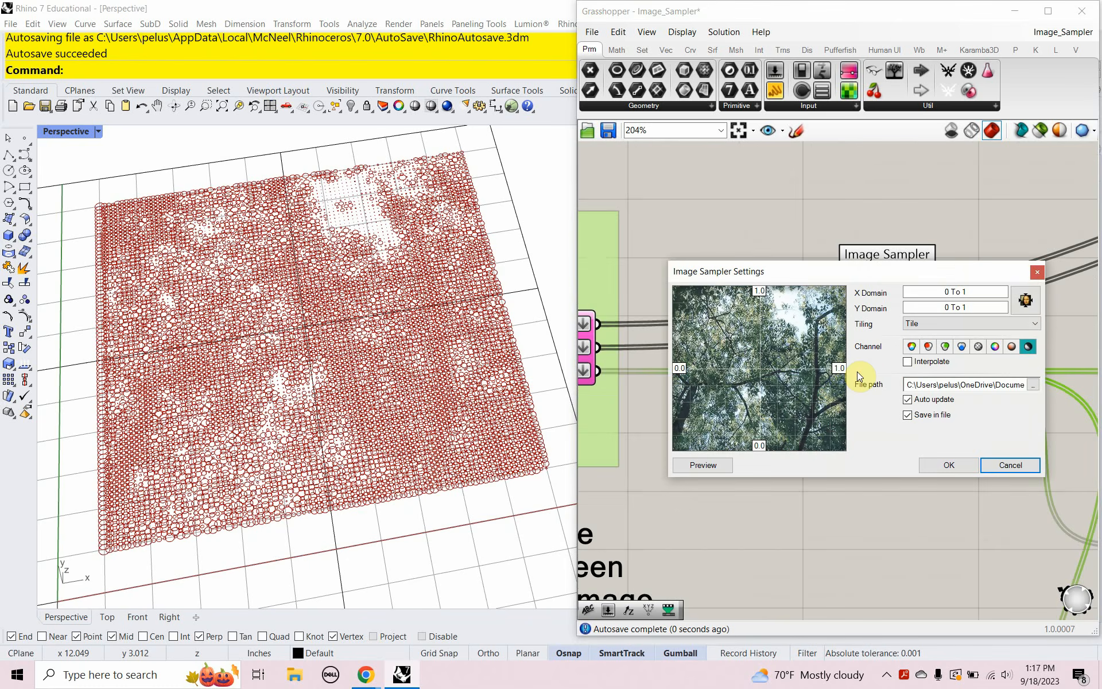
{"action": "left_click", "coordinate": [1028, 346]}
{"action": "left_click", "coordinate": [1031, 383]}
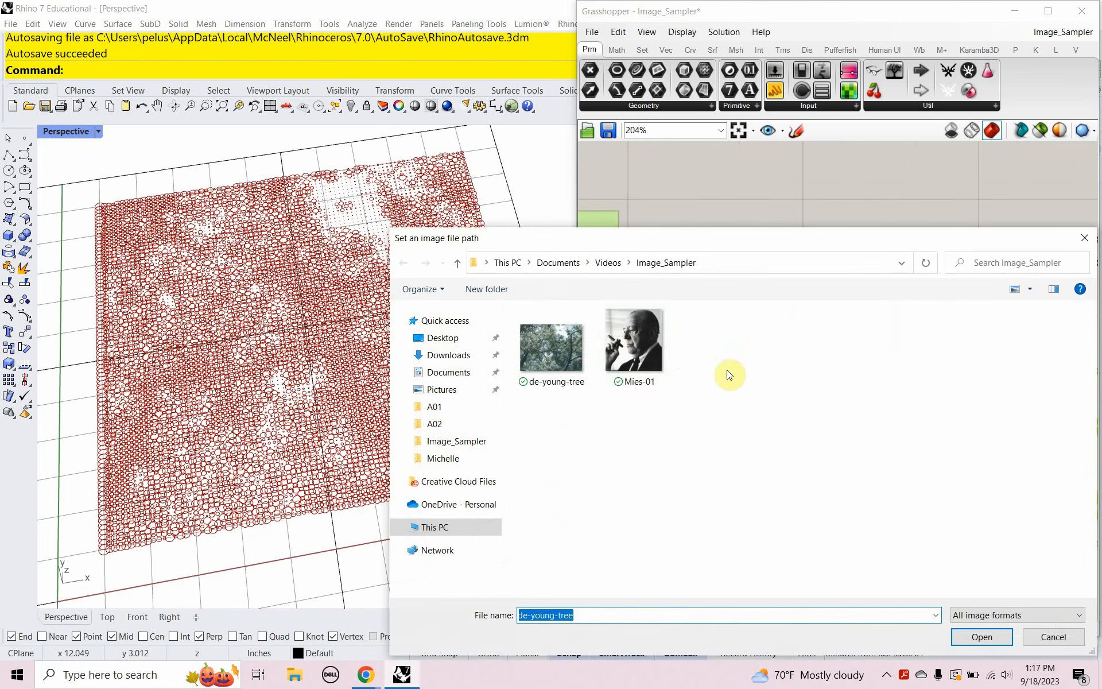
{"action": "double_click", "coordinate": [667, 346]}
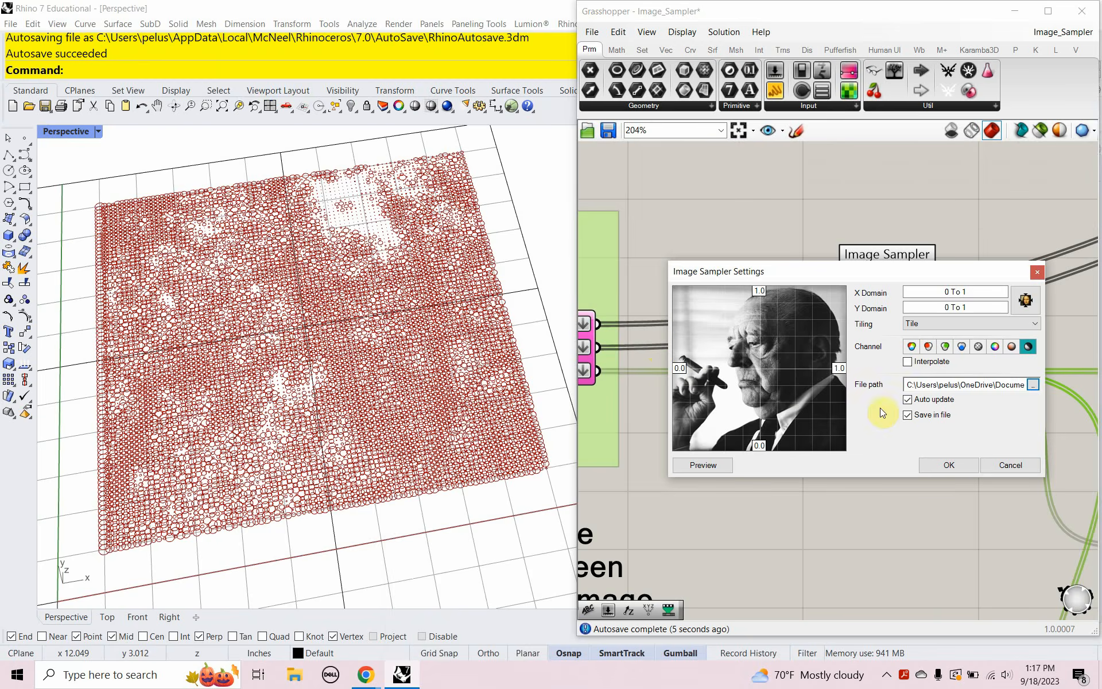
{"action": "left_click", "coordinate": [953, 463]}
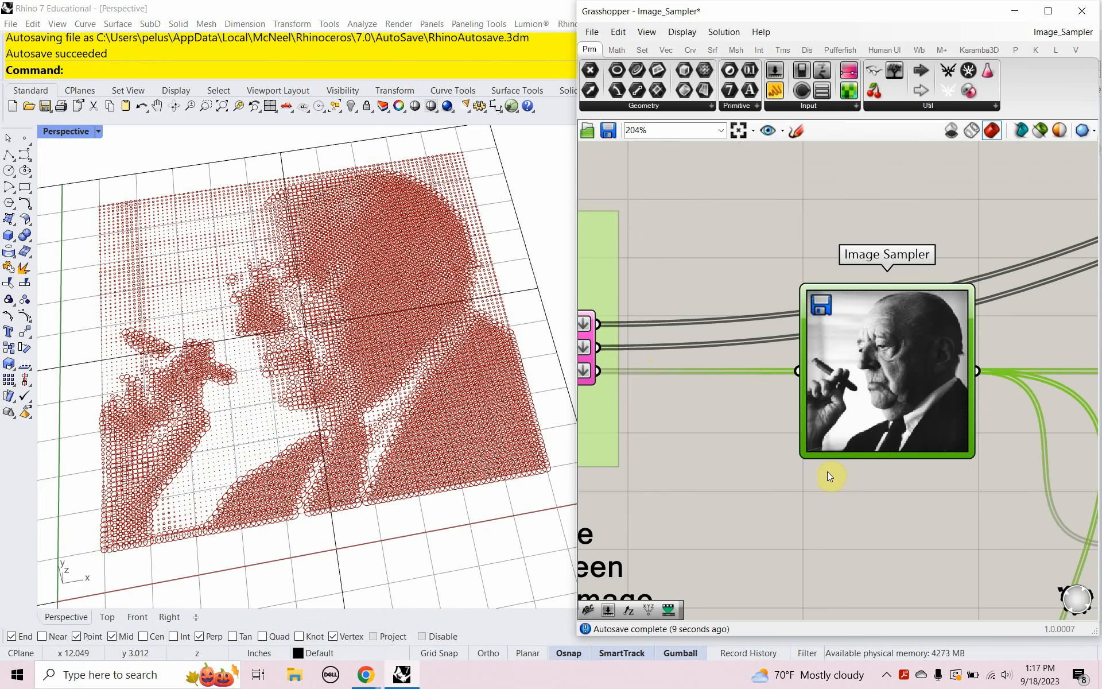
{"action": "scroll", "coordinate": [825, 476], "scroll_direction": "down", "scroll_amount": 6}
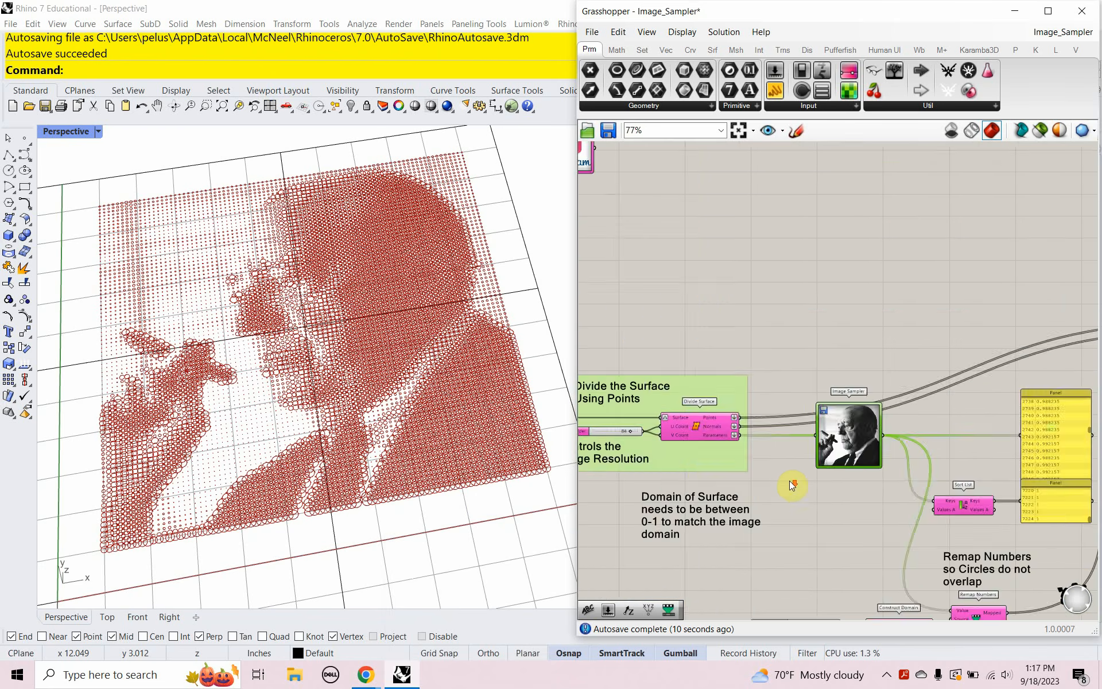
{"action": "right_click_drag", "start_coordinate": [705, 462], "coordinate": [827, 467]}
{"action": "scroll", "coordinate": [620, 359], "scroll_direction": "up", "scroll_amount": 5}
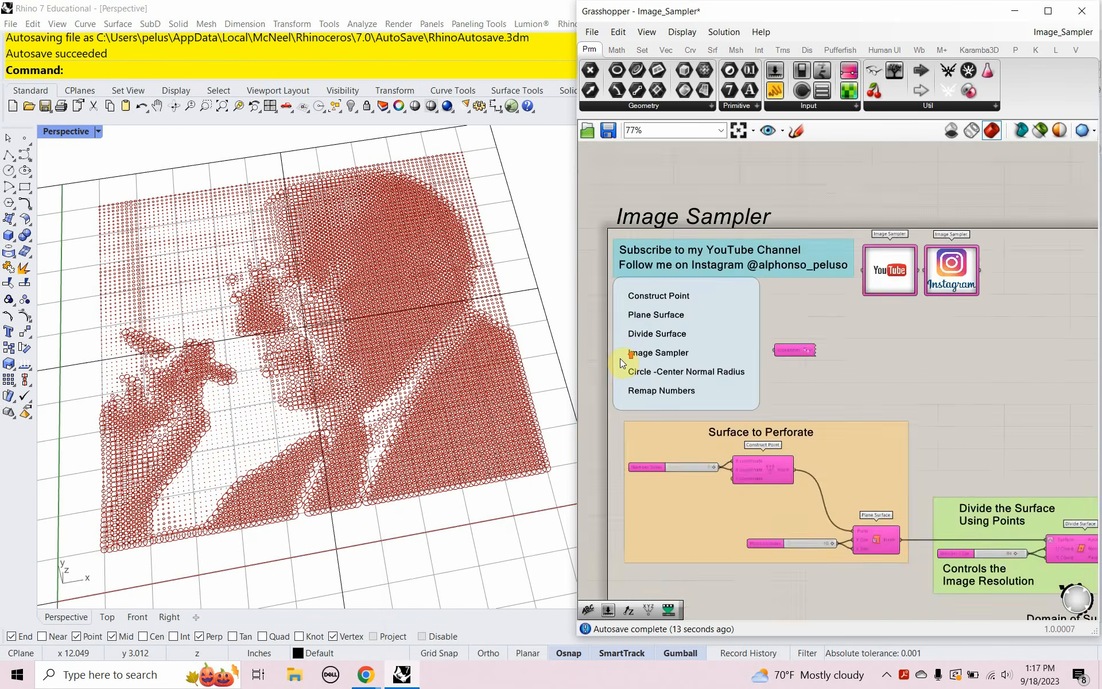